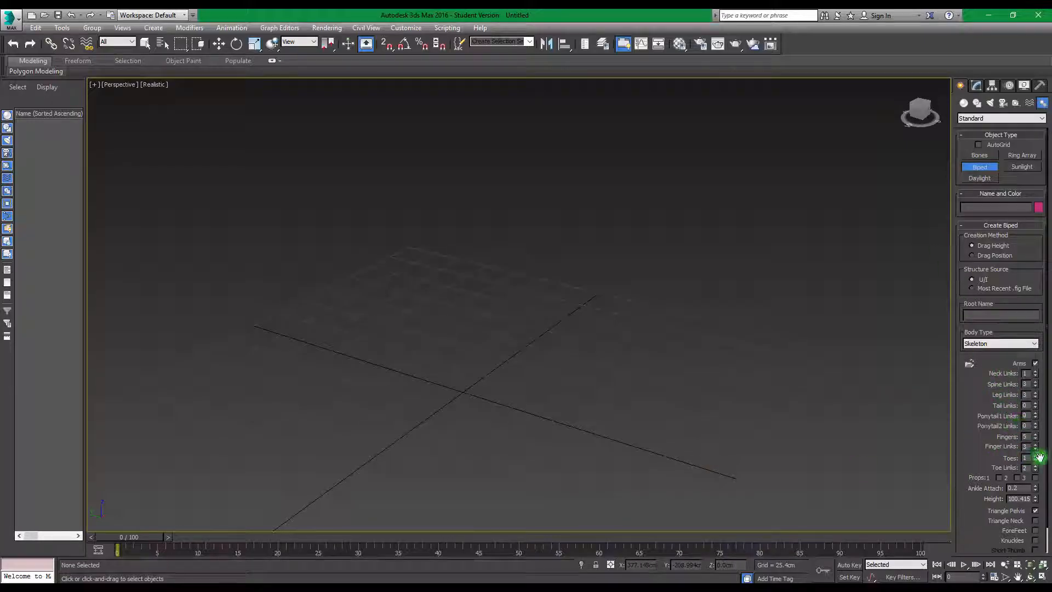
Step: Create a biped about 149 cm tall next to the grid origin in the perspective view
left_click_drag(441, 387, 460, 385)
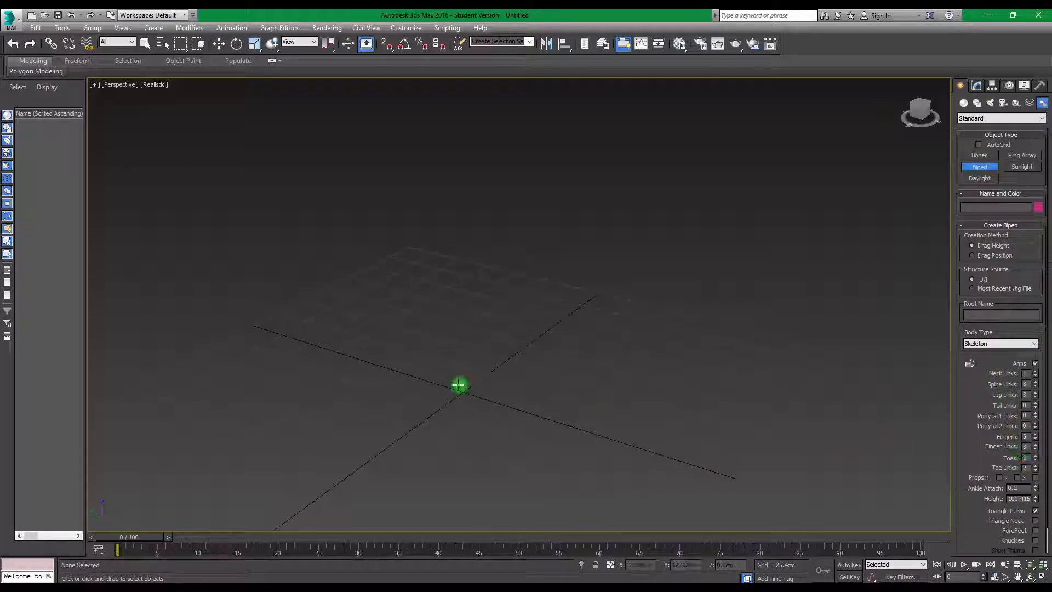
left_click_drag(749, 387, 784, 141)
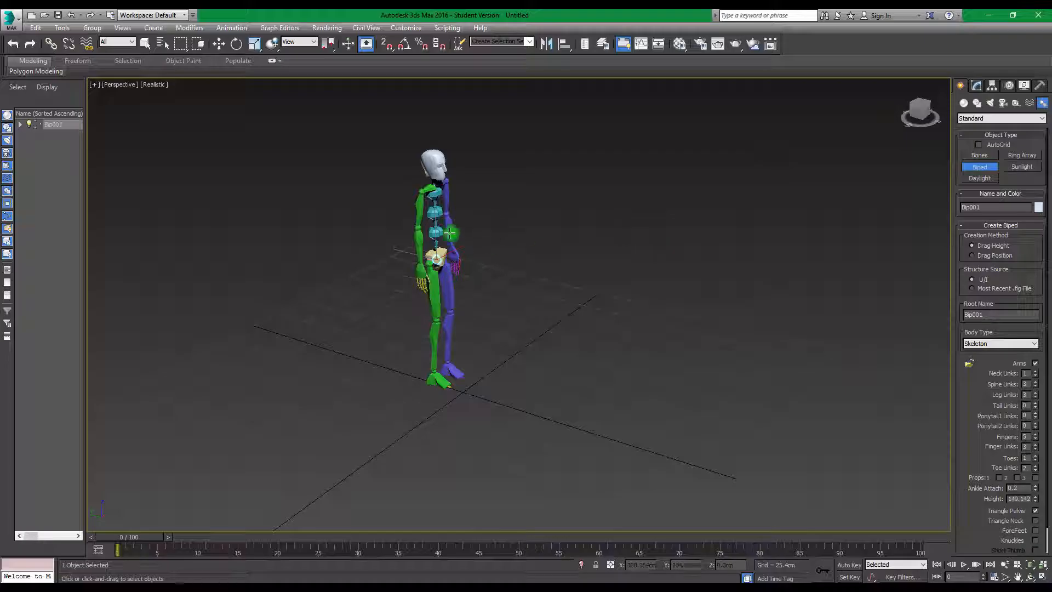
Step: Select the biped's forearms, calf and head in turn to examine which modifier stack entry each body part has
left_click(976, 85)
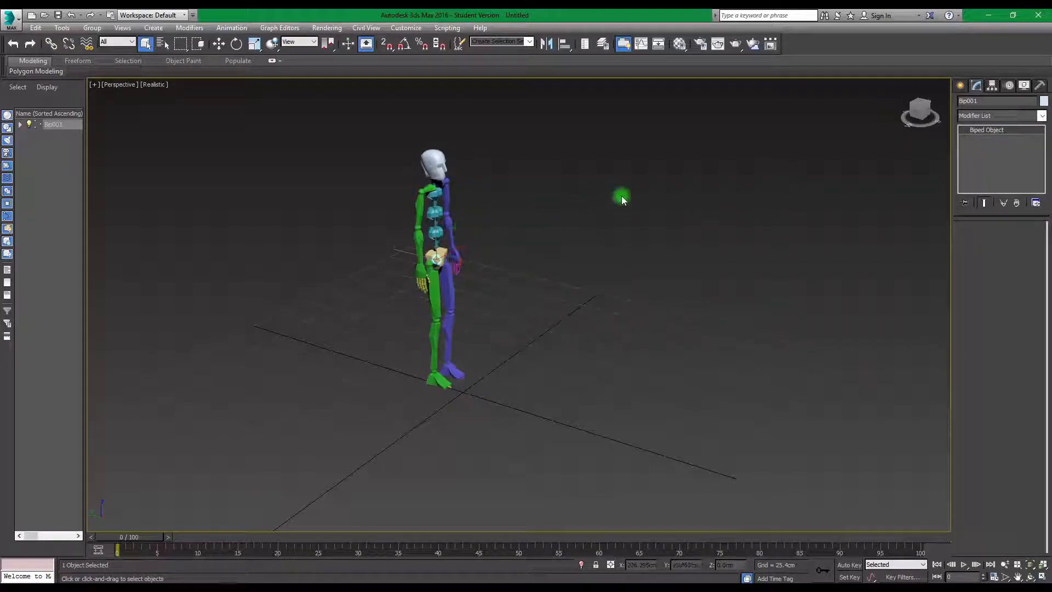
middle_click_drag(621, 197, 641, 219, "alt")
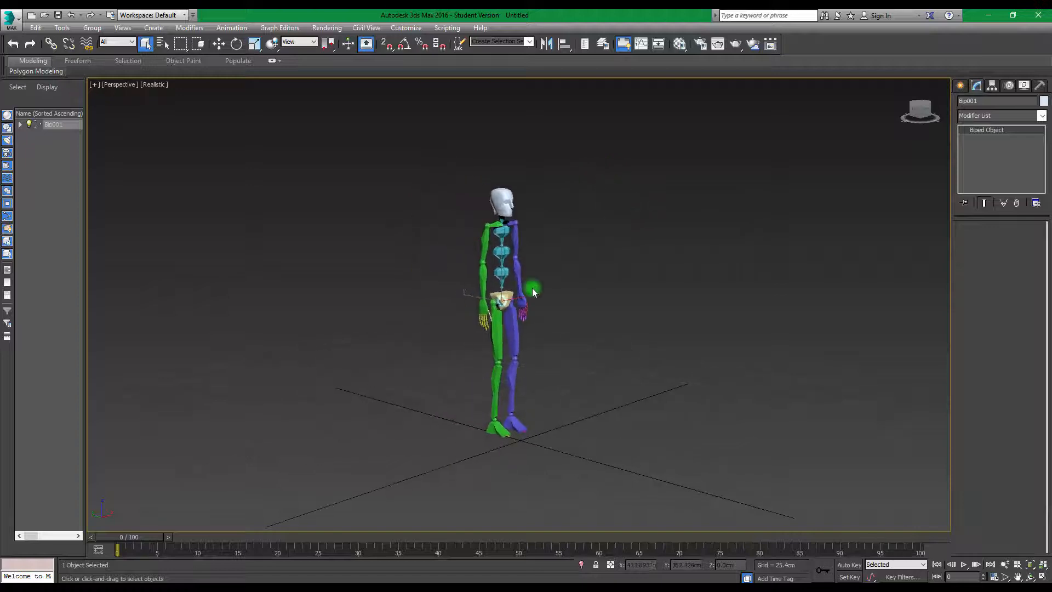
left_click(517, 291)
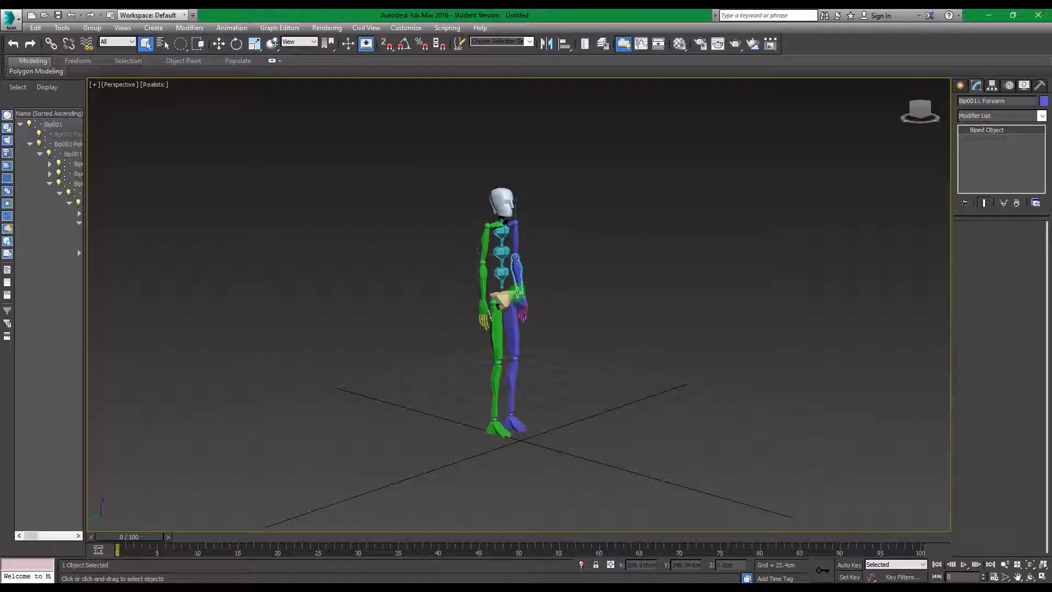
left_click(483, 242)
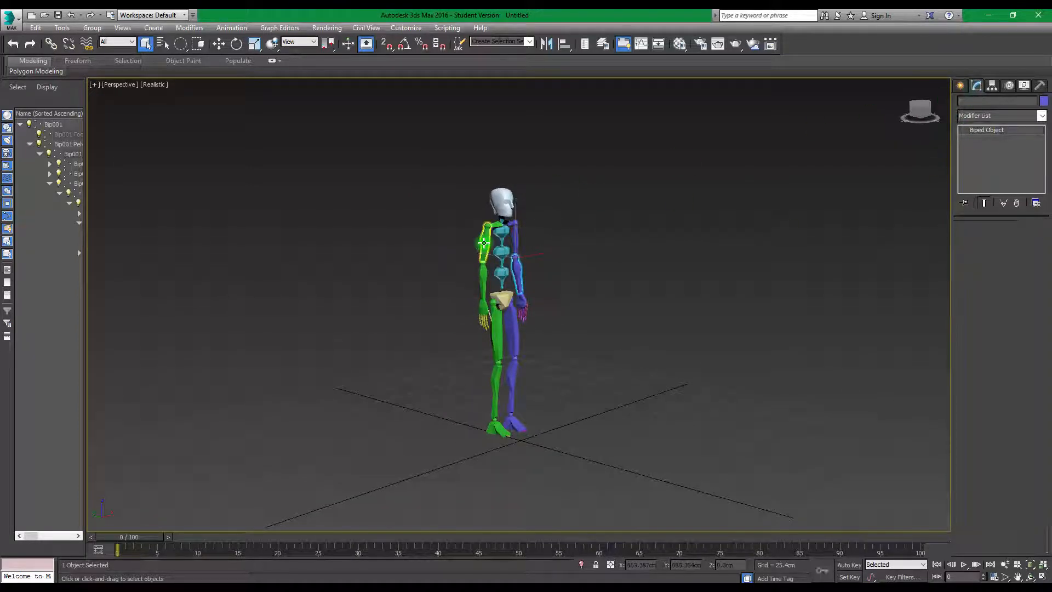
left_click(482, 307)
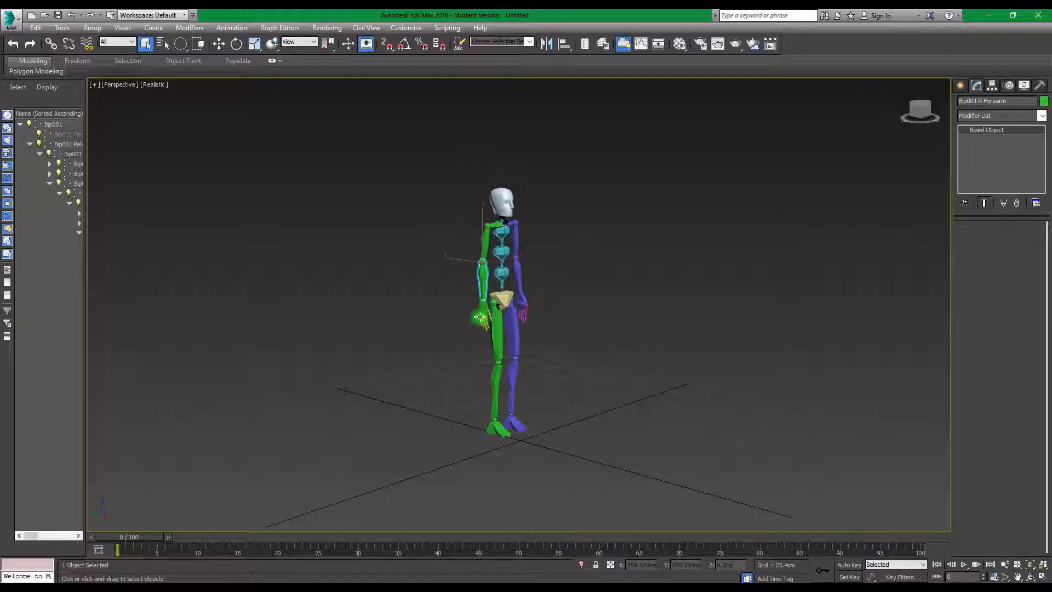
left_click(513, 333)
left_click(497, 341)
left_click(488, 383)
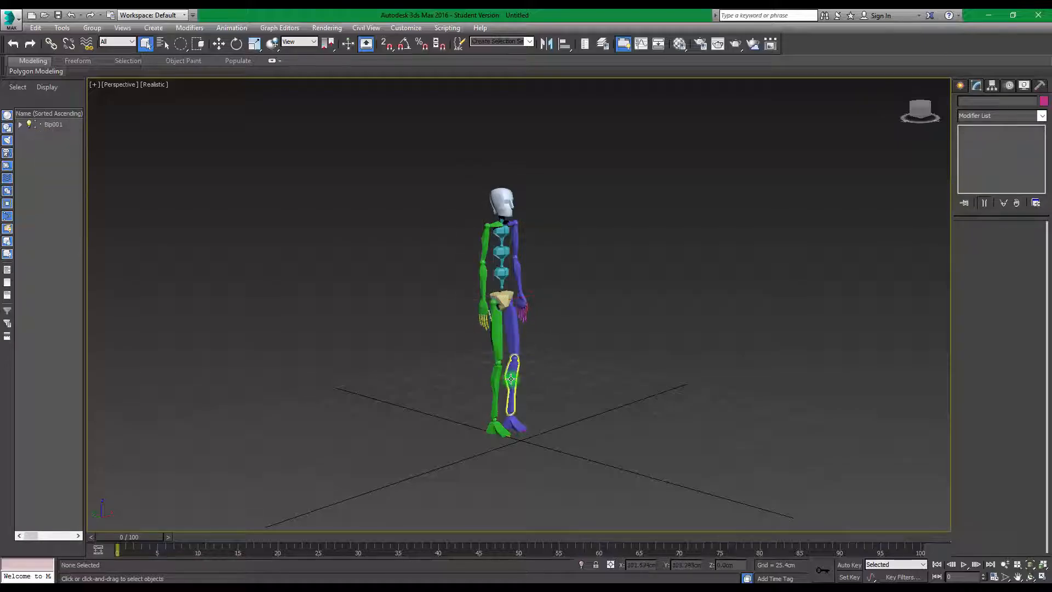
left_click(513, 332)
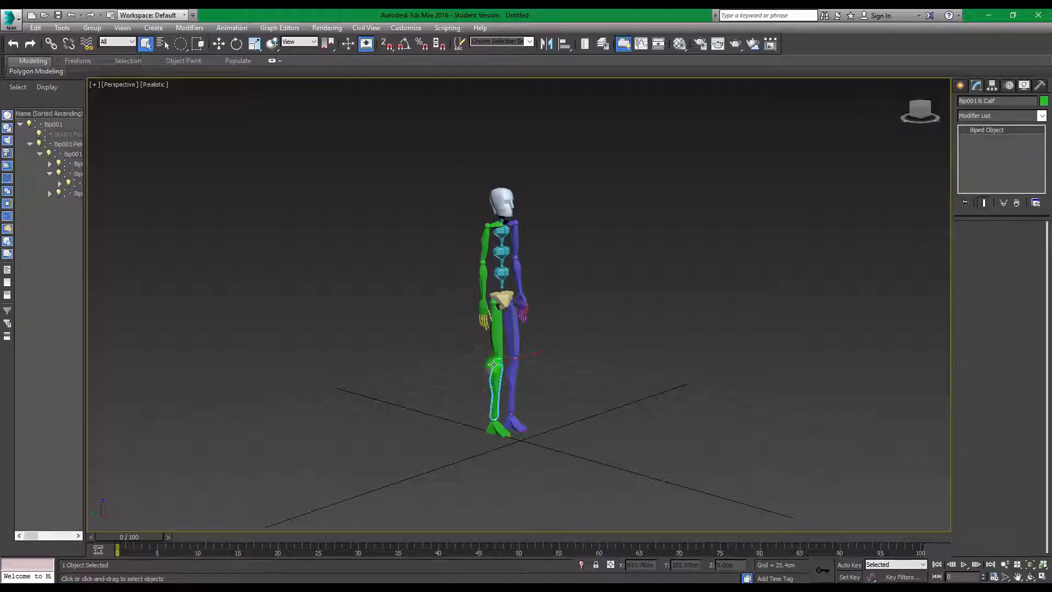
left_click(498, 202)
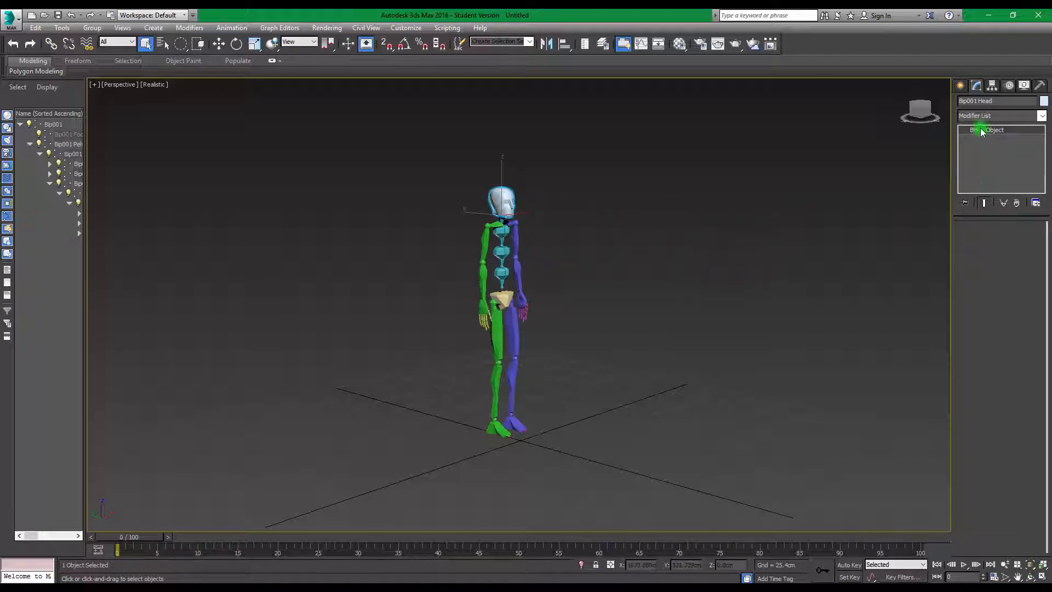
Step: Show the biped's motion parameters, and turn Figure Mode on and back off to view the structure settings
left_click(1009, 86)
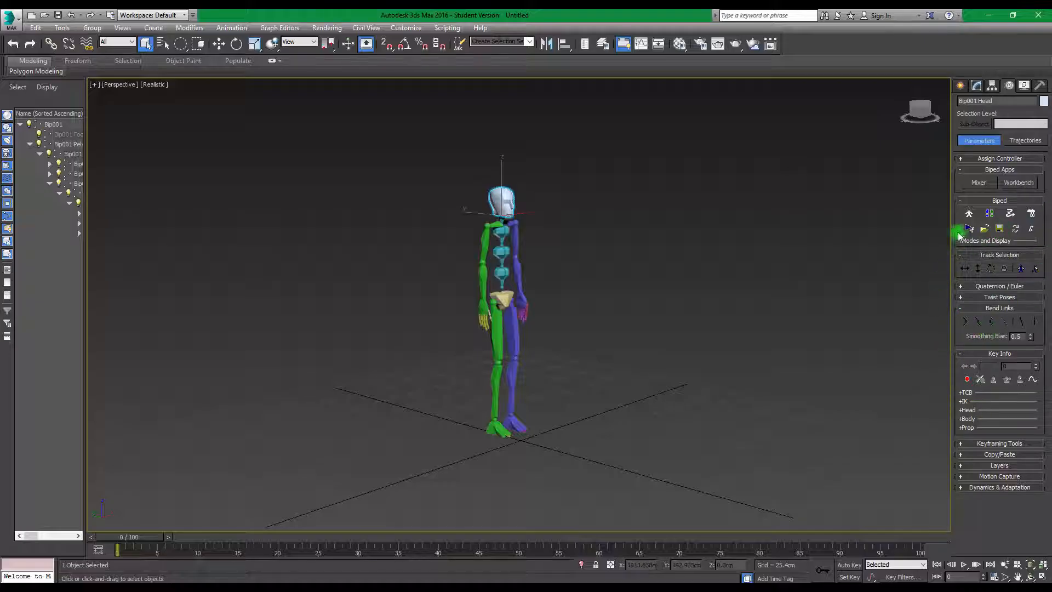
middle_click_drag(624, 254, 590, 238)
scroll(589, 238, "up", 3)
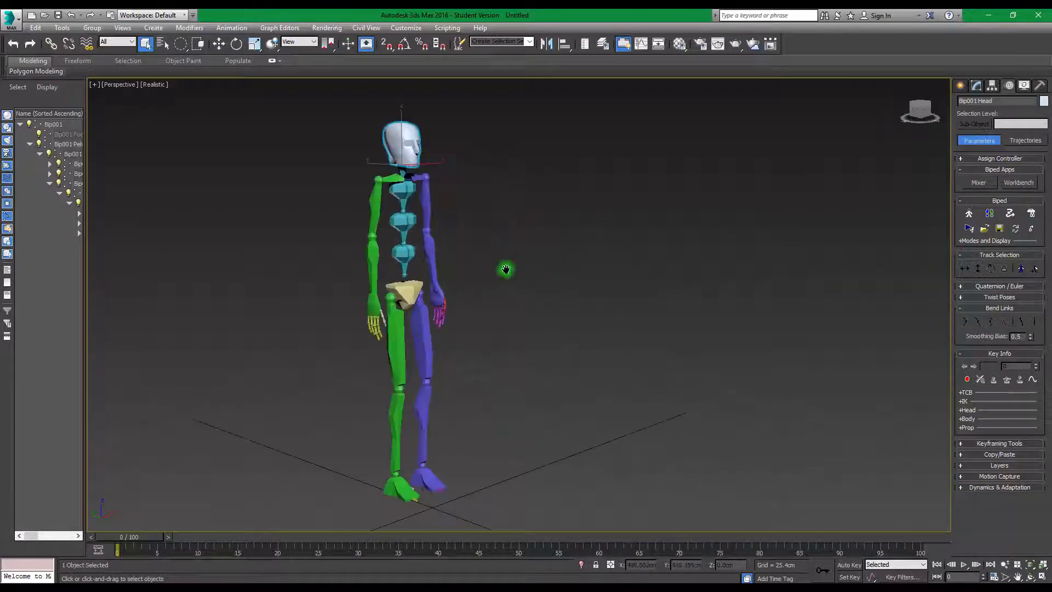
middle_click_drag(505, 269, 646, 277)
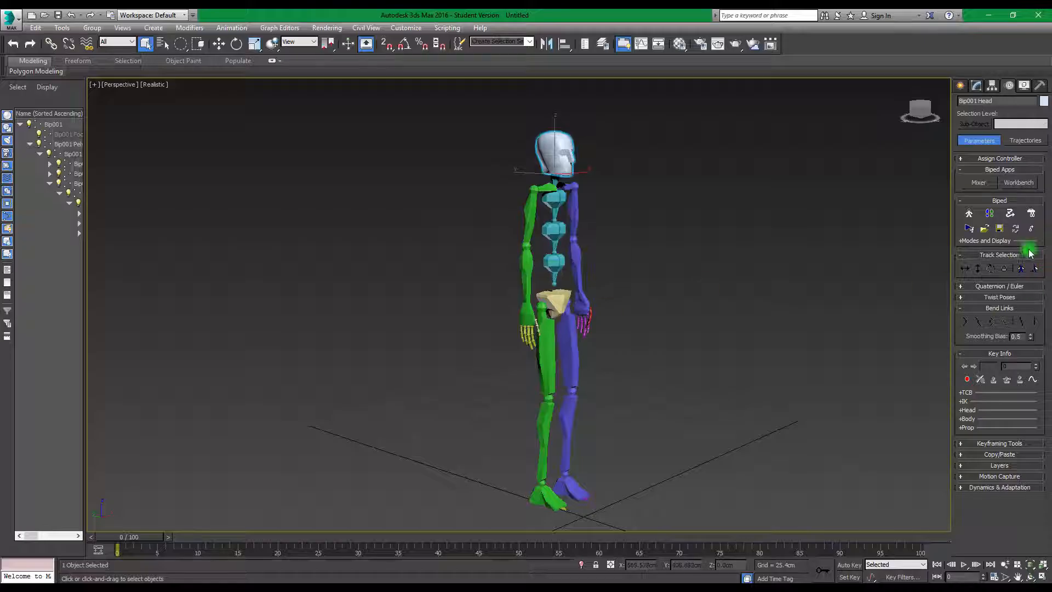
left_click(966, 212)
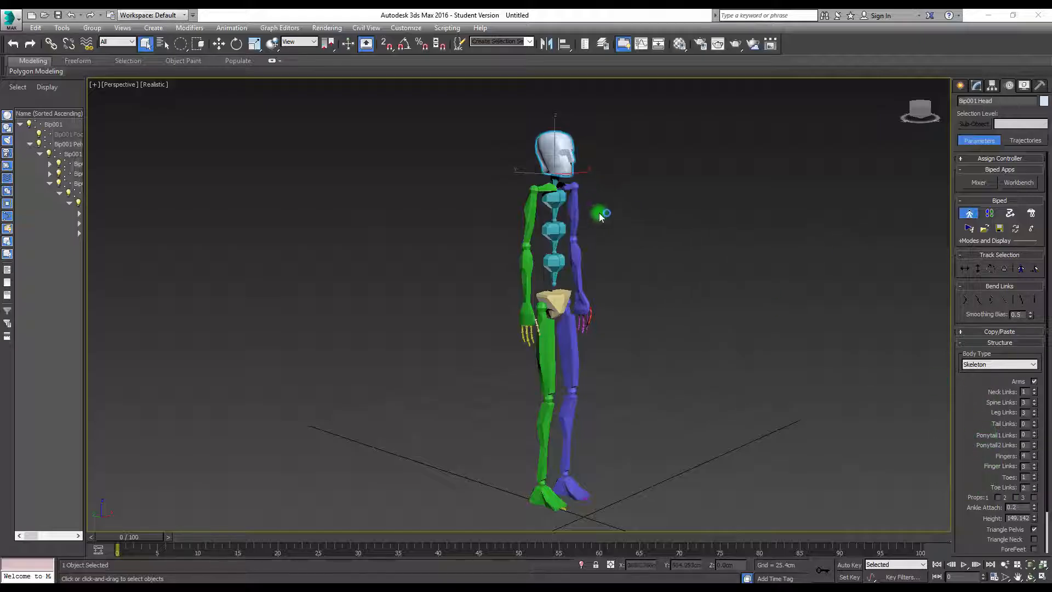
left_click(968, 214)
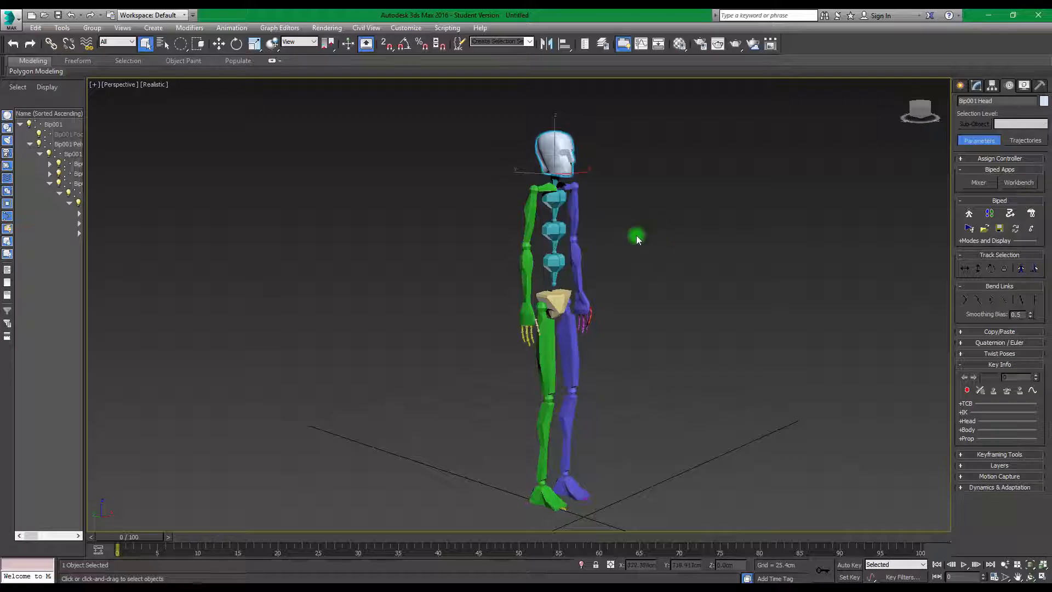
Step: Activate the Body Horizontal track and move the whole biped about 2.5 cm in the negative X direction
middle_click_drag(636, 235, 619, 310, "alt")
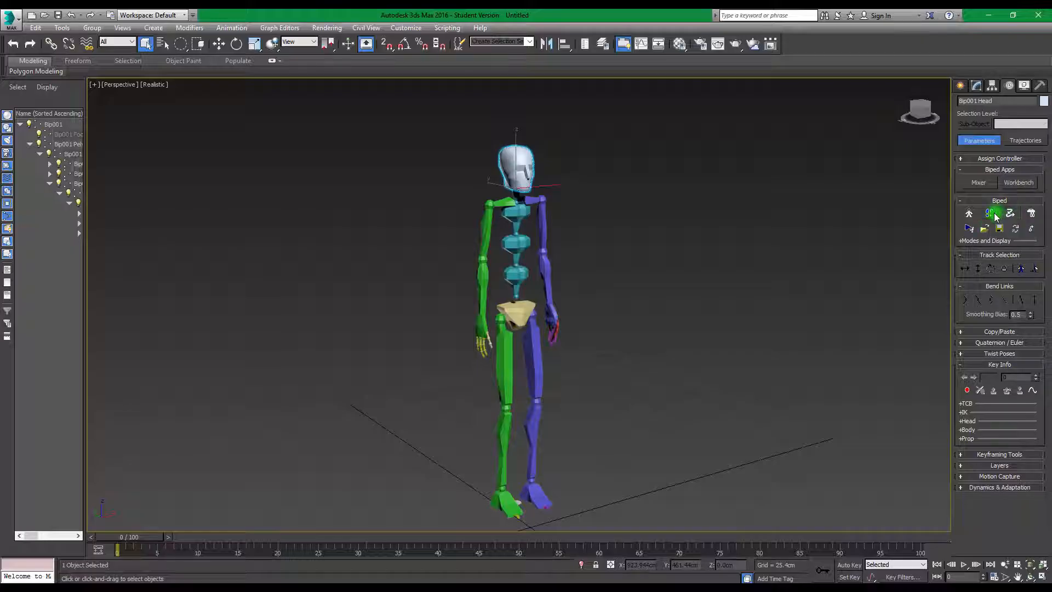
left_click(480, 329)
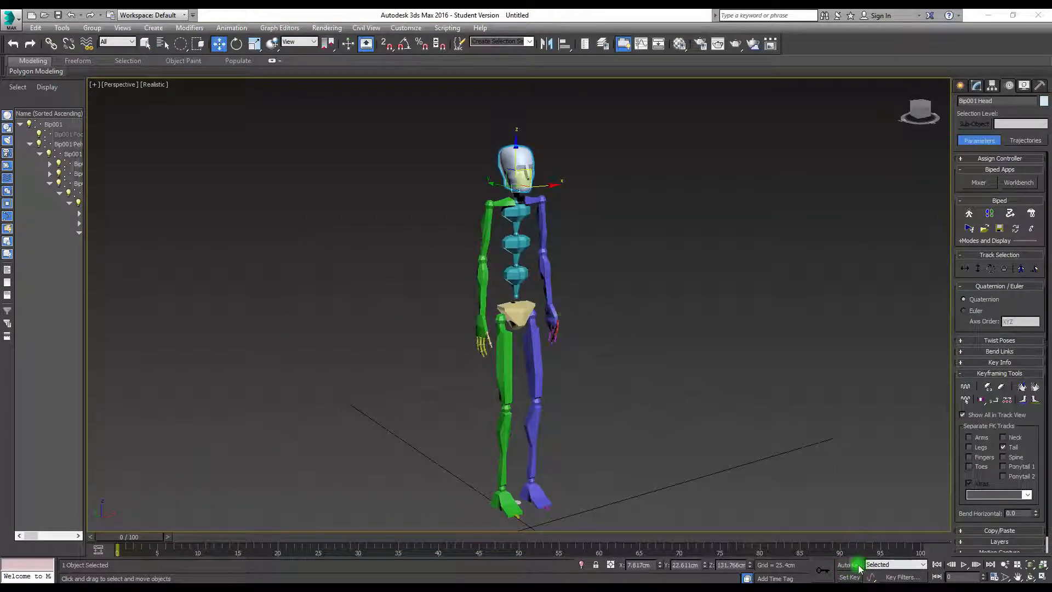
middle_click_drag(580, 330, 803, 365, "alt")
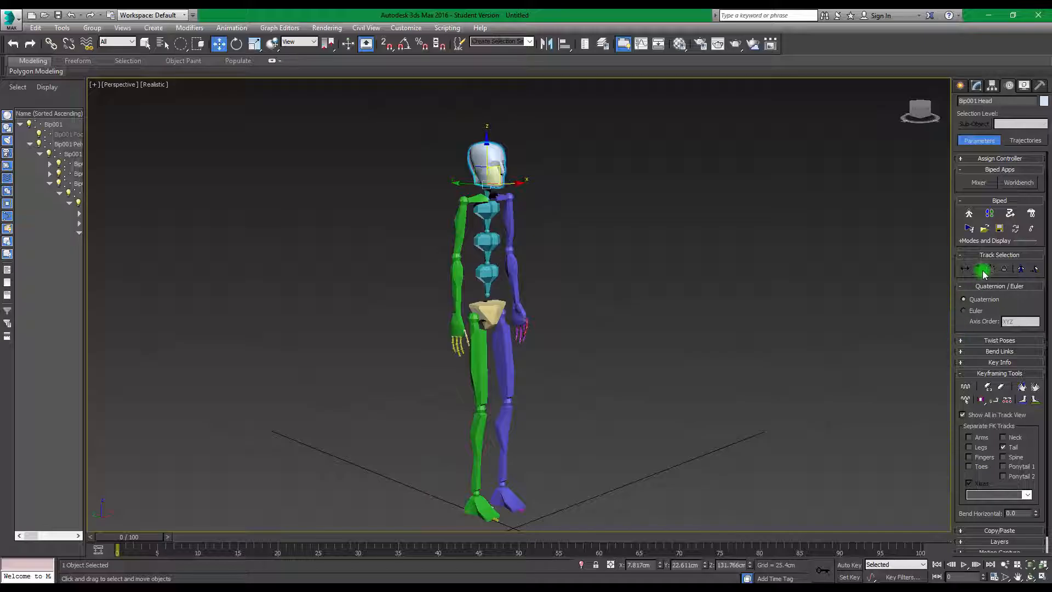
left_click(486, 305)
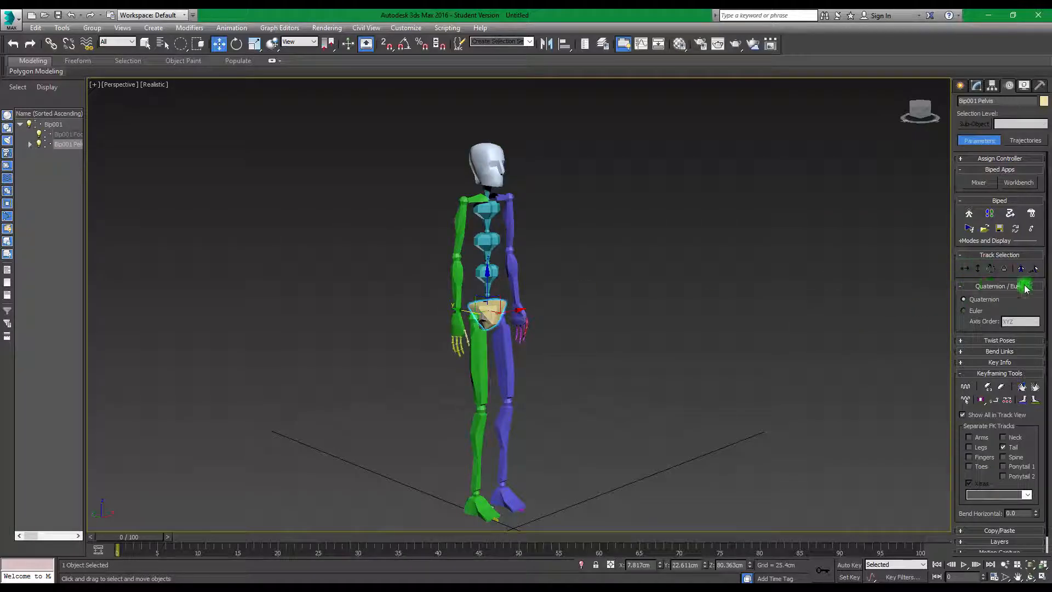
left_click(965, 269)
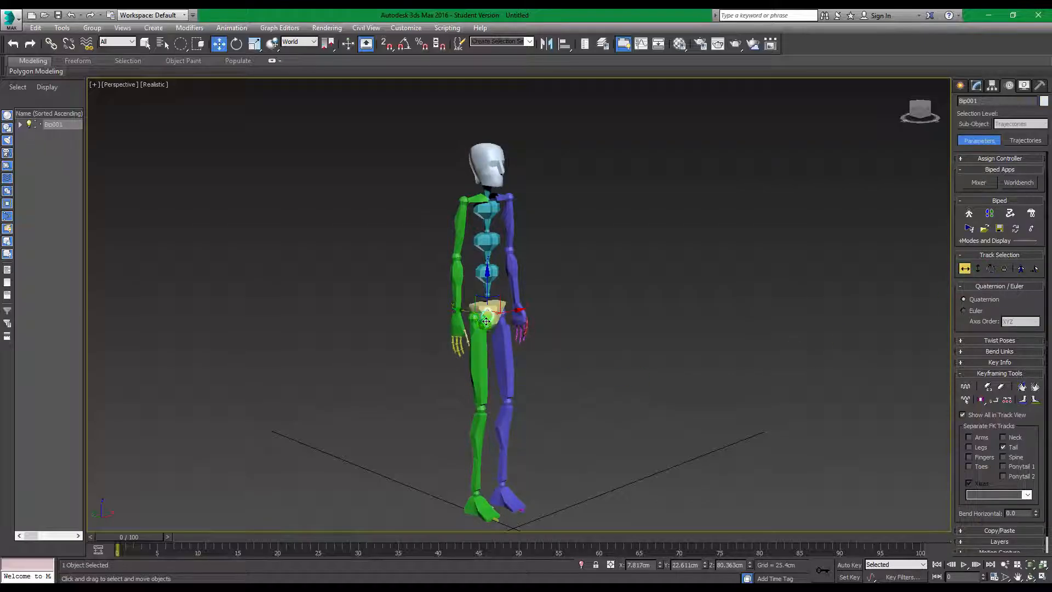
left_click_drag(465, 312, 496, 329)
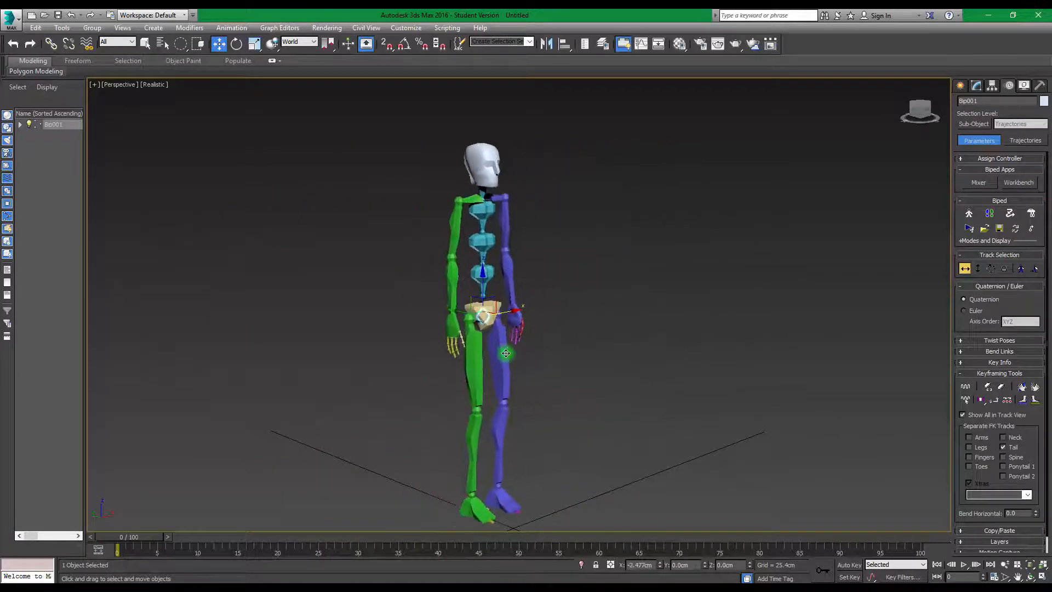
Step: Activate the Body Vertical track and raise the whole biped about 8.6 cm along Z
left_click(978, 268)
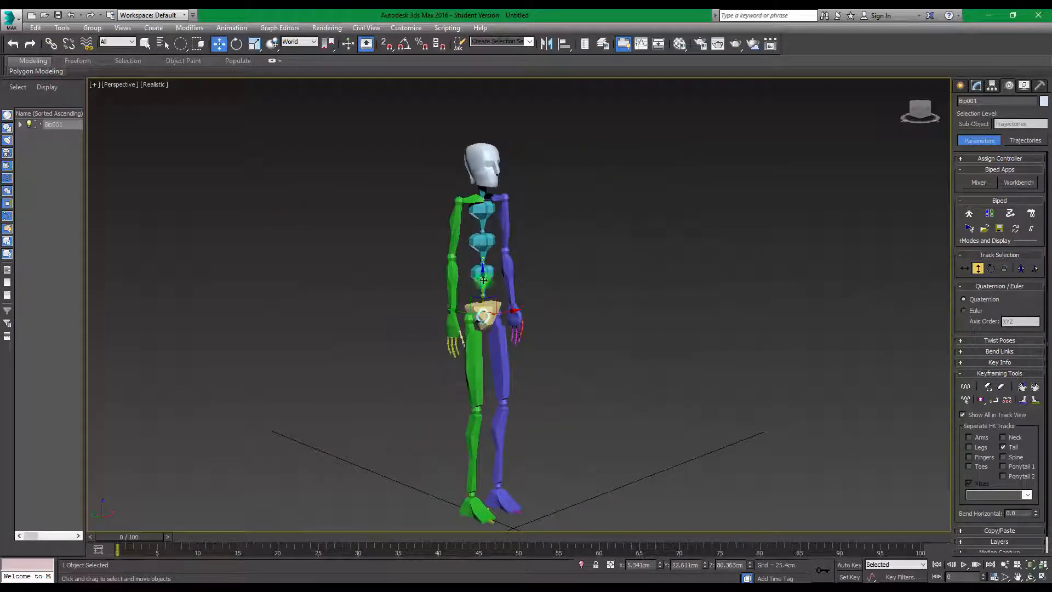
left_click(482, 311)
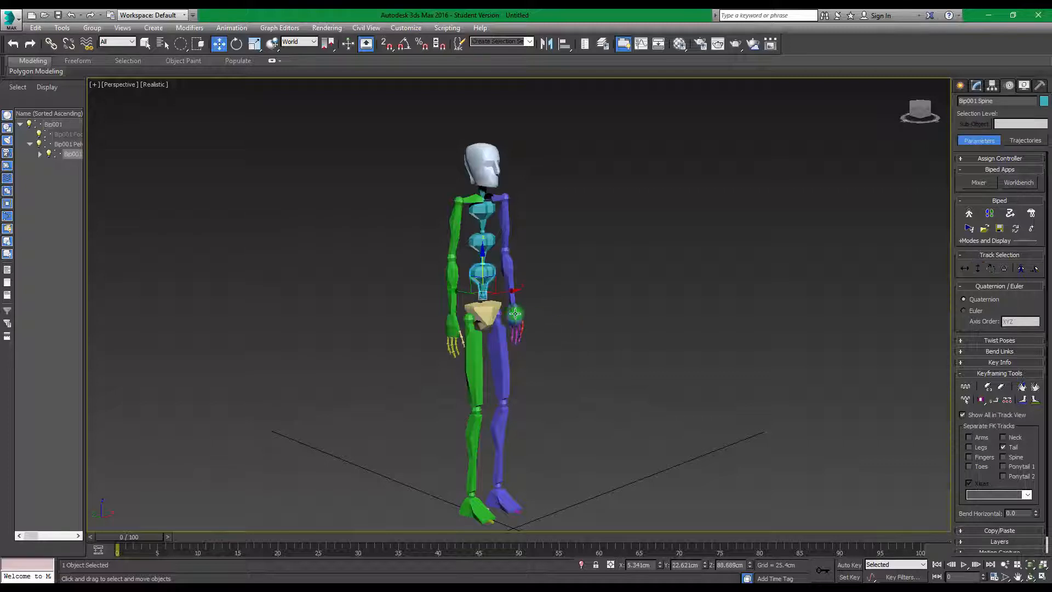
left_click(977, 269)
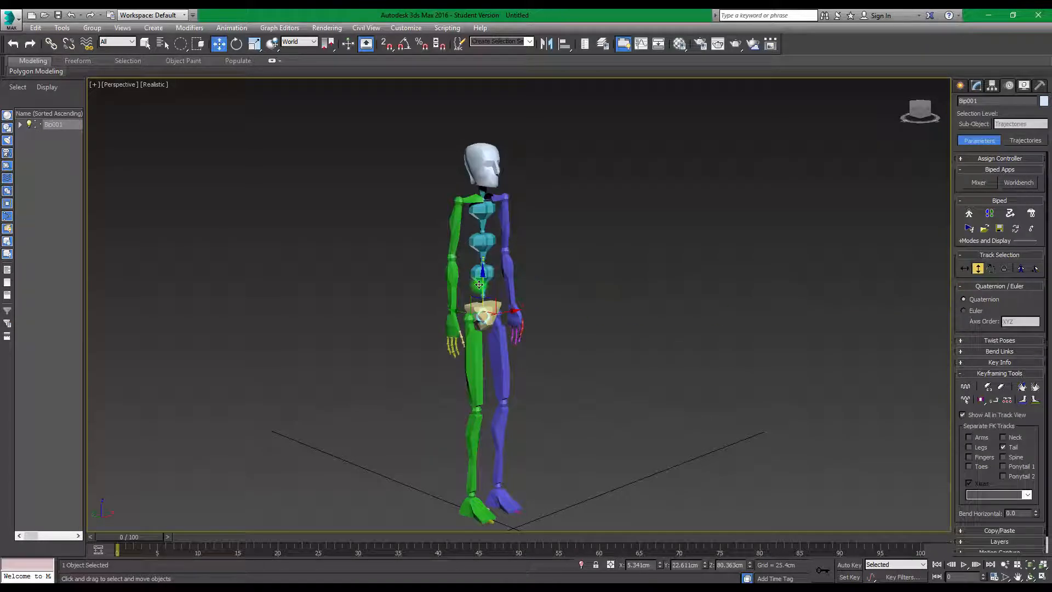
left_click_drag(484, 283, 484, 260)
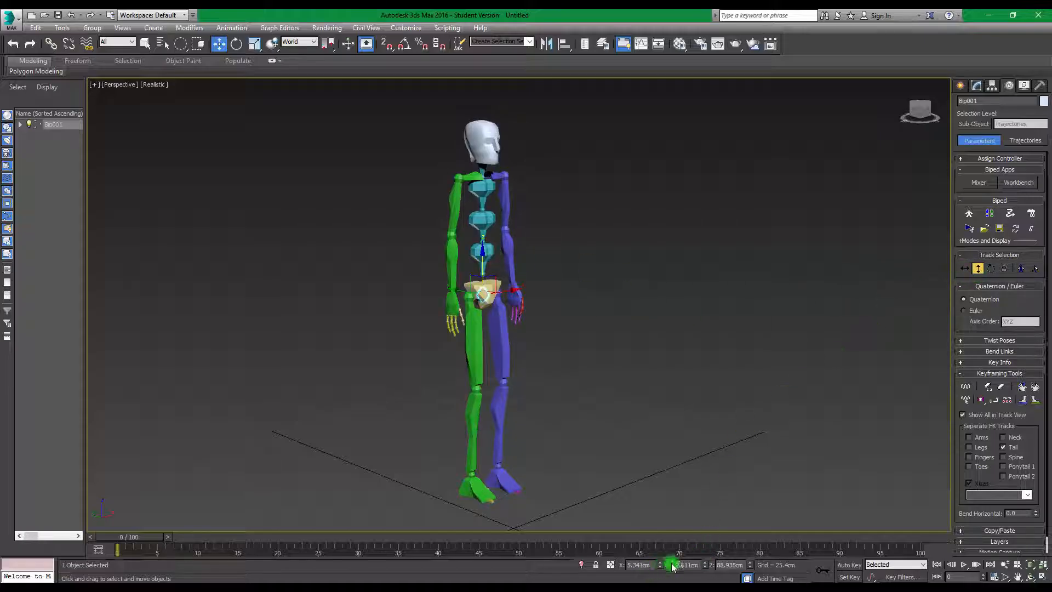
double_click(742, 565)
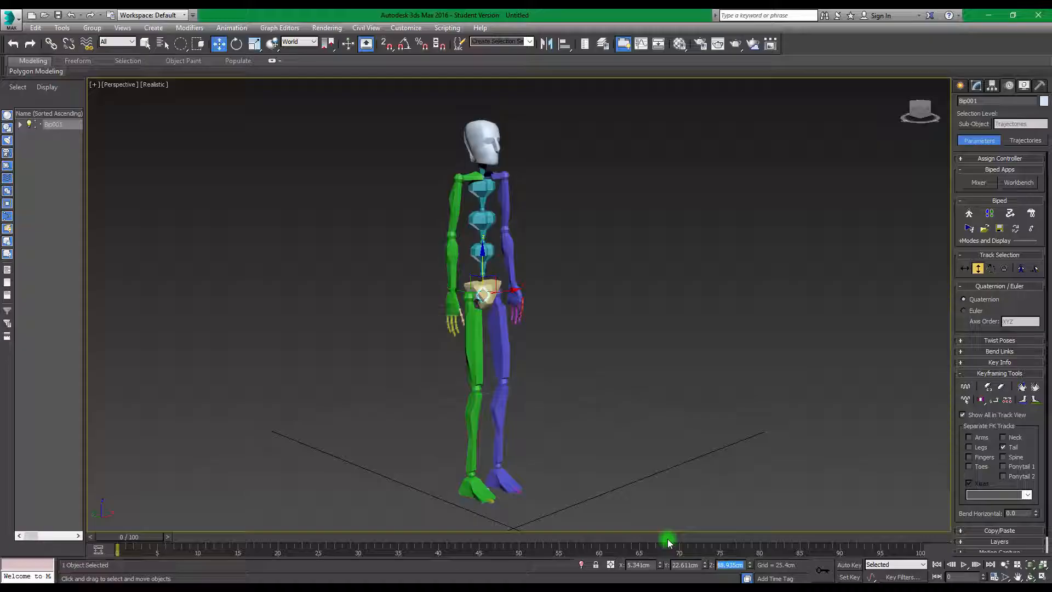
left_click(616, 390)
Step: Lower the biped toward the grid using the Body Vertical track
middle_click_drag(634, 415, 568, 373, "alt")
left_click(395, 236)
left_click(977, 268)
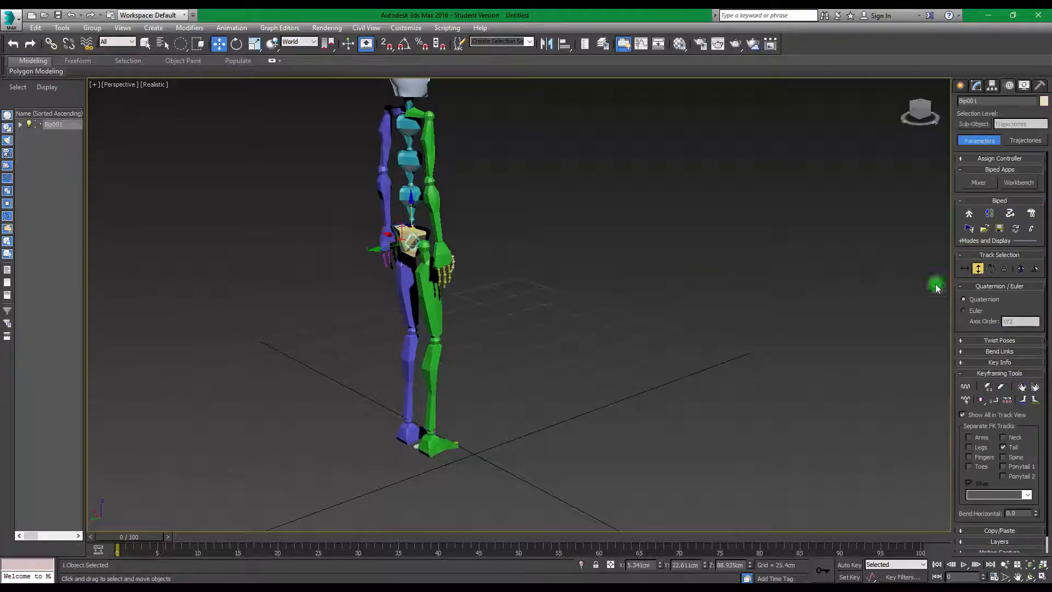
left_click_drag(418, 224, 421, 231)
mouse_move(610, 328)
middle_mouse_down("alt")
mouse_move(431, 314)
mouse_move(609, 330)
middle_mouse_up("alt")
Step: Try rotating the whole biped with the Body Rotation track, and undo the rotation
left_click(990, 267)
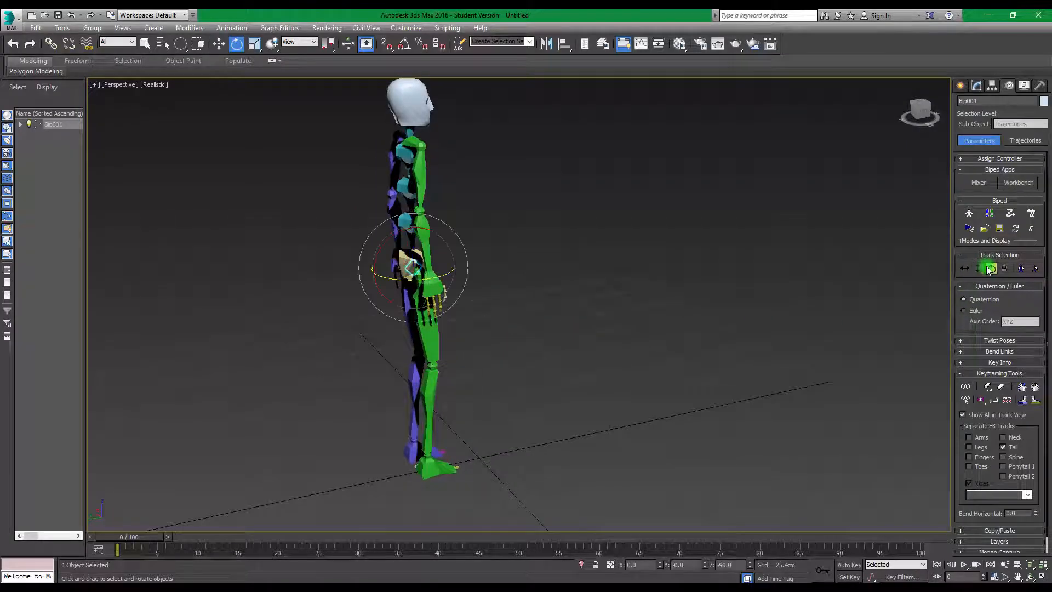
left_click(978, 268)
left_click(992, 268)
left_click_drag(416, 235, 241, 251)
key("ctrl+z")
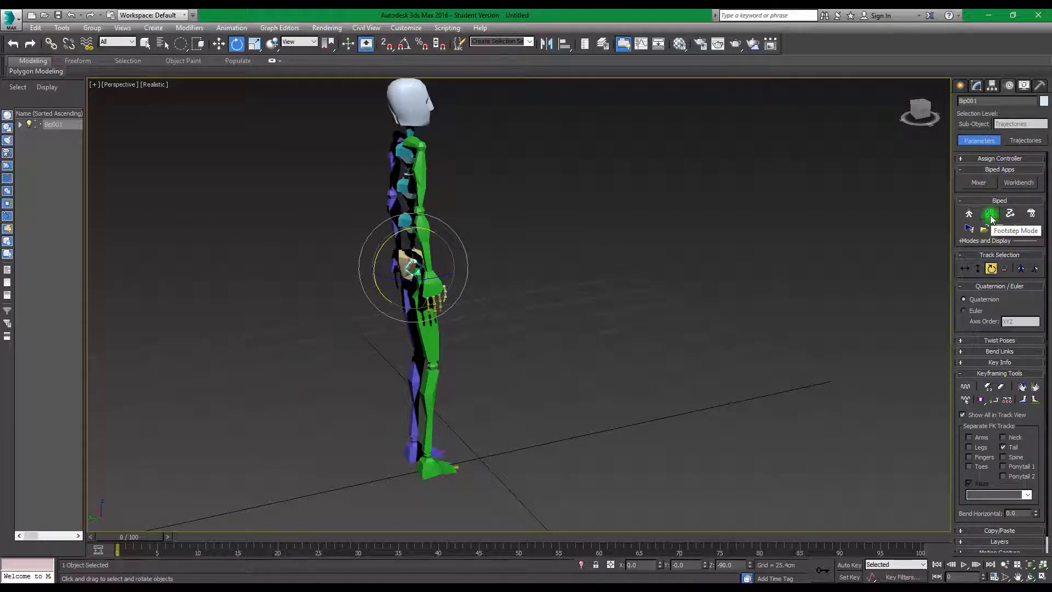
Step: Enter Footstep Mode with the Walk gait and create multiple footsteps, setting the number of footsteps to 6
middle_click_drag(750, 256, 608, 281)
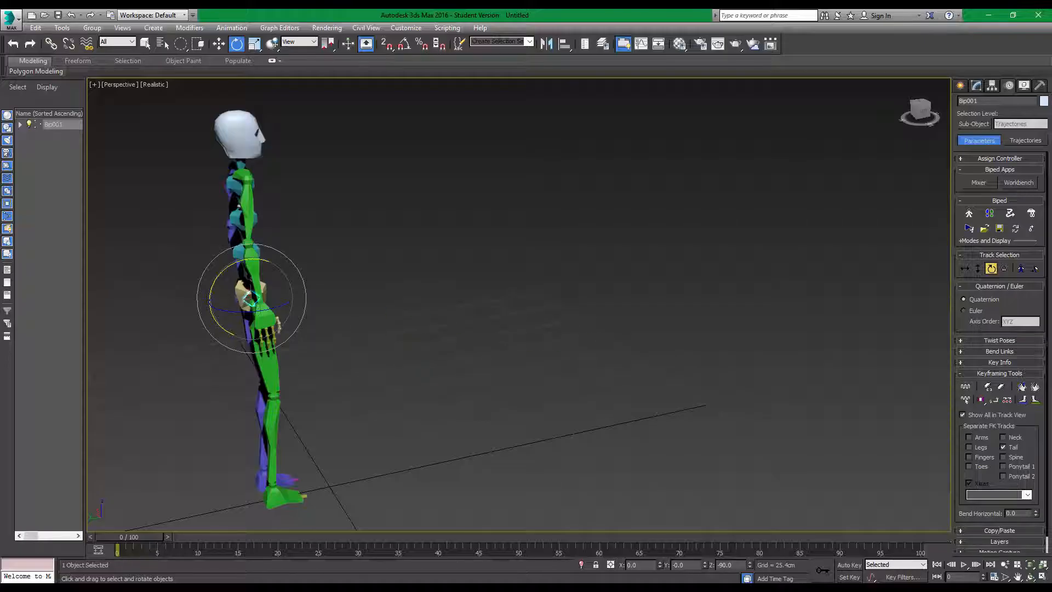
left_click(989, 213)
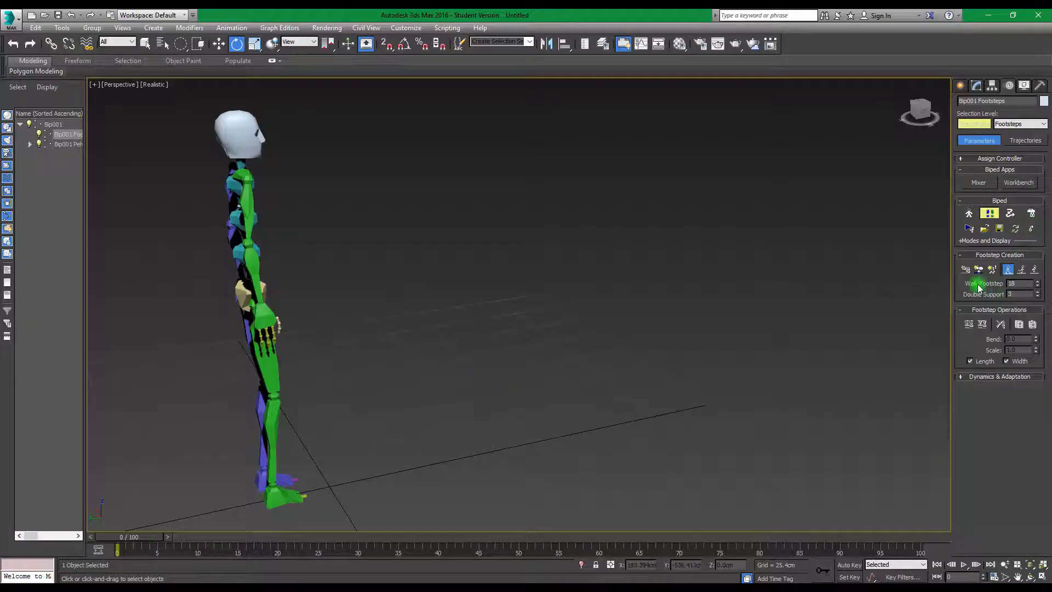
left_click(1008, 270)
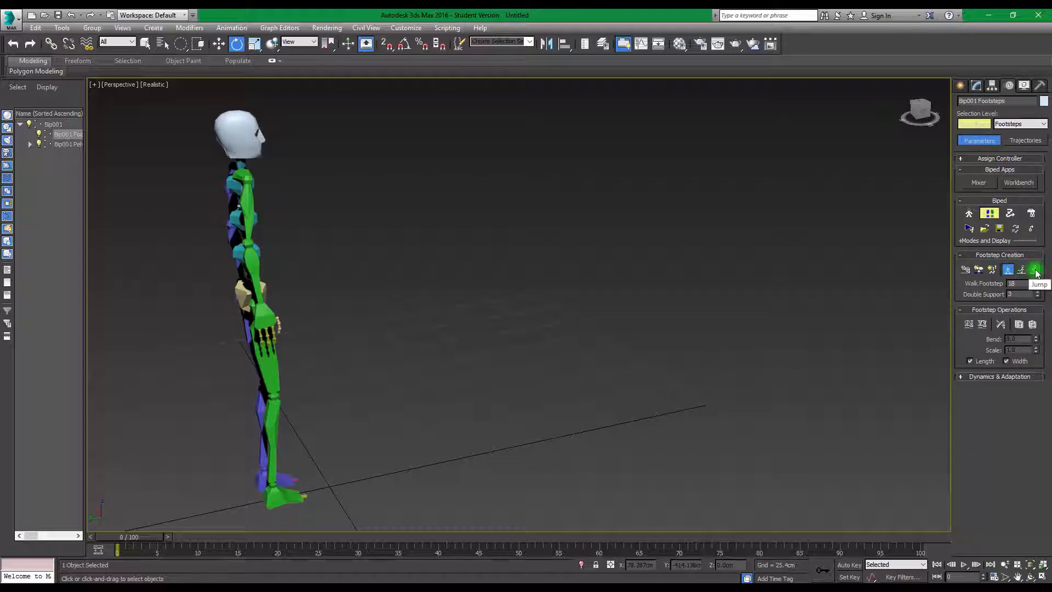
left_click(991, 270)
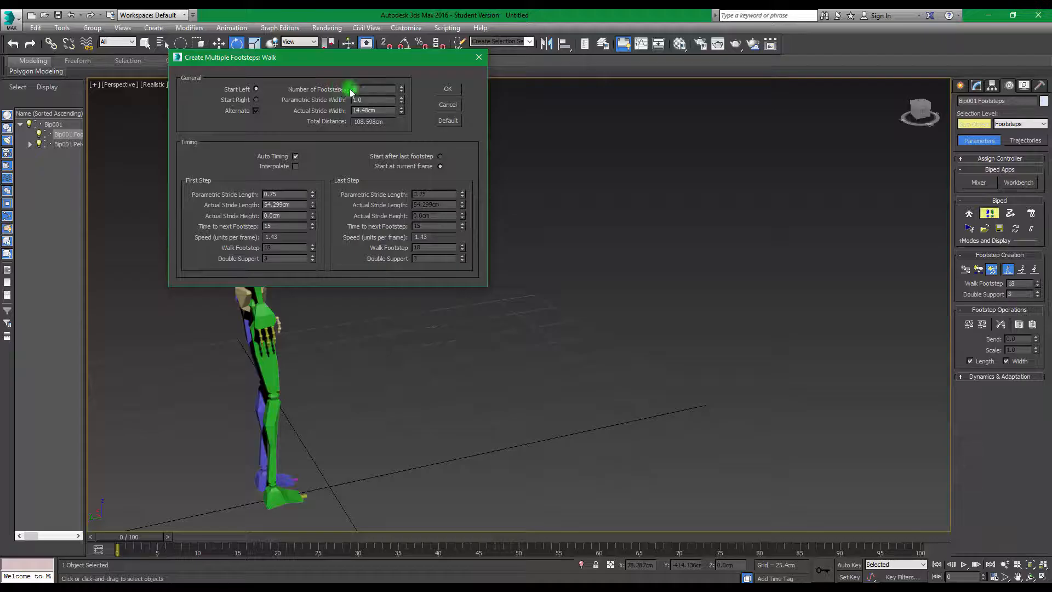
type("6")
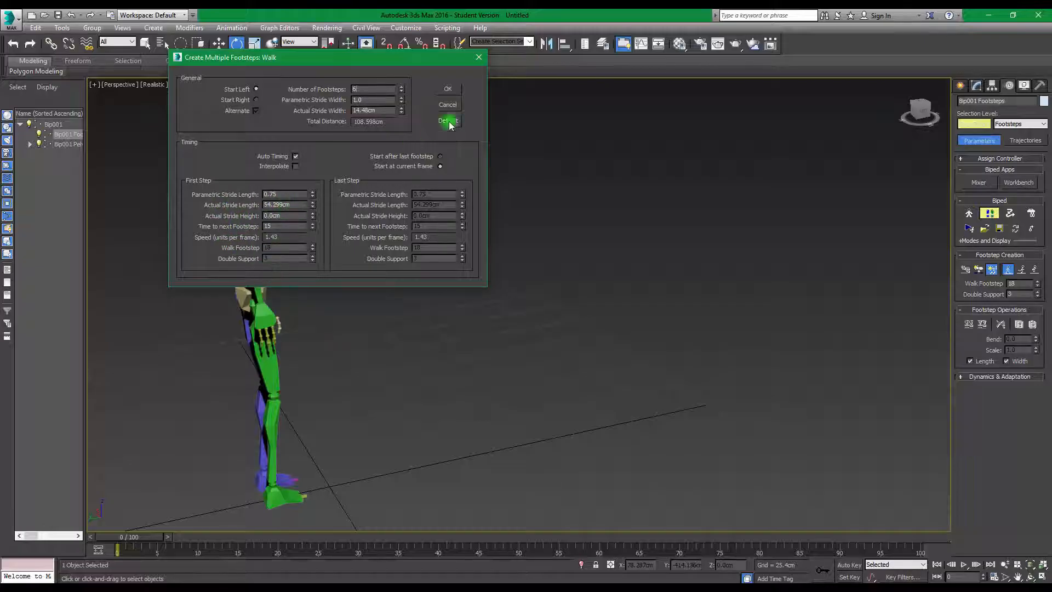
left_click(448, 89)
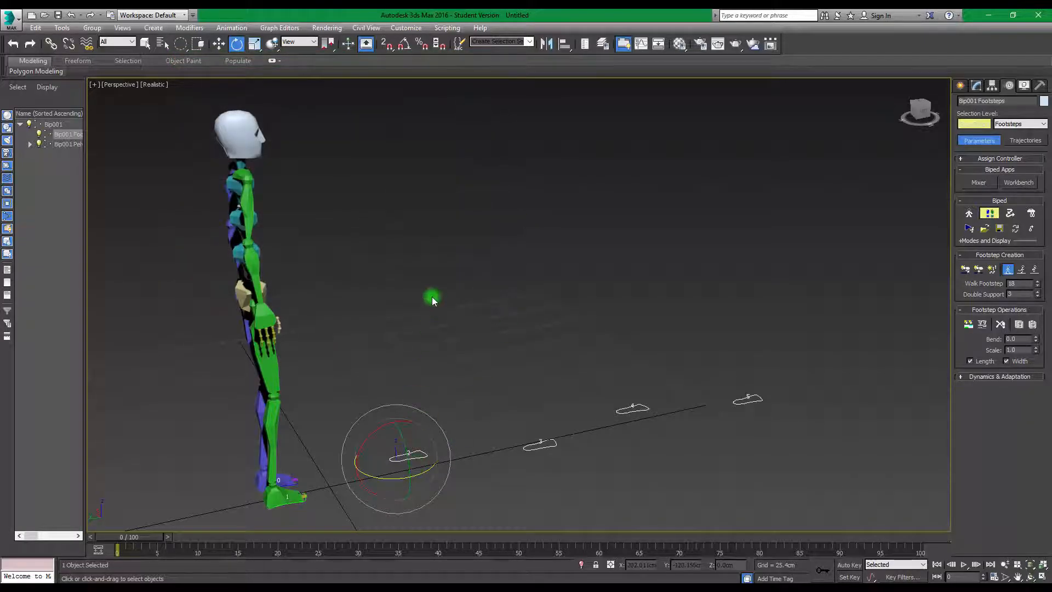
Step: Create keys for the inactive footsteps and scrub the timeline to frame 43 to preview the walk
middle_click_drag(510, 274, 543, 360, "alt")
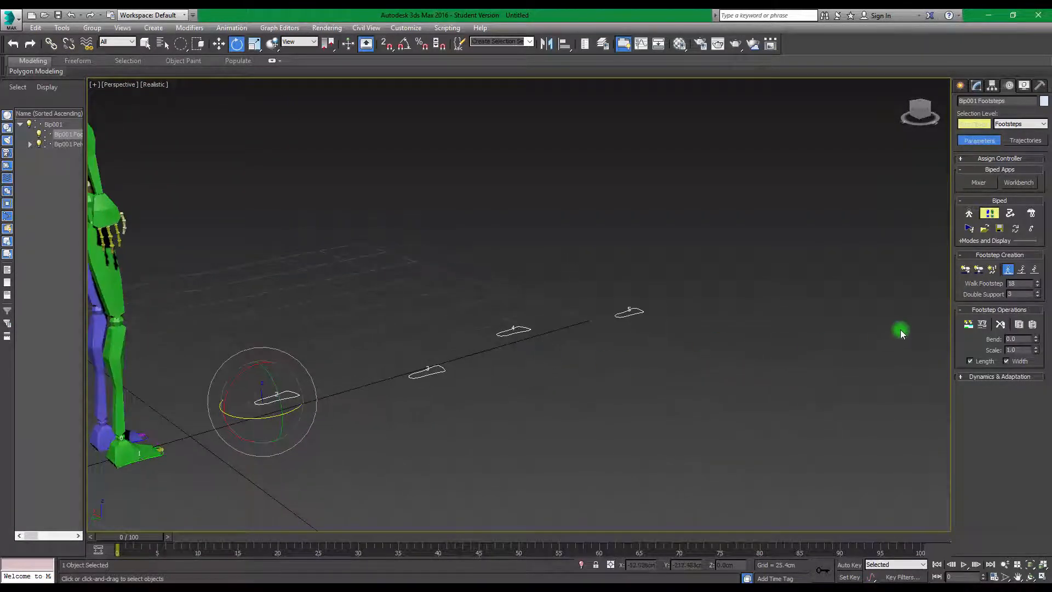
left_click(964, 269)
left_click(970, 324)
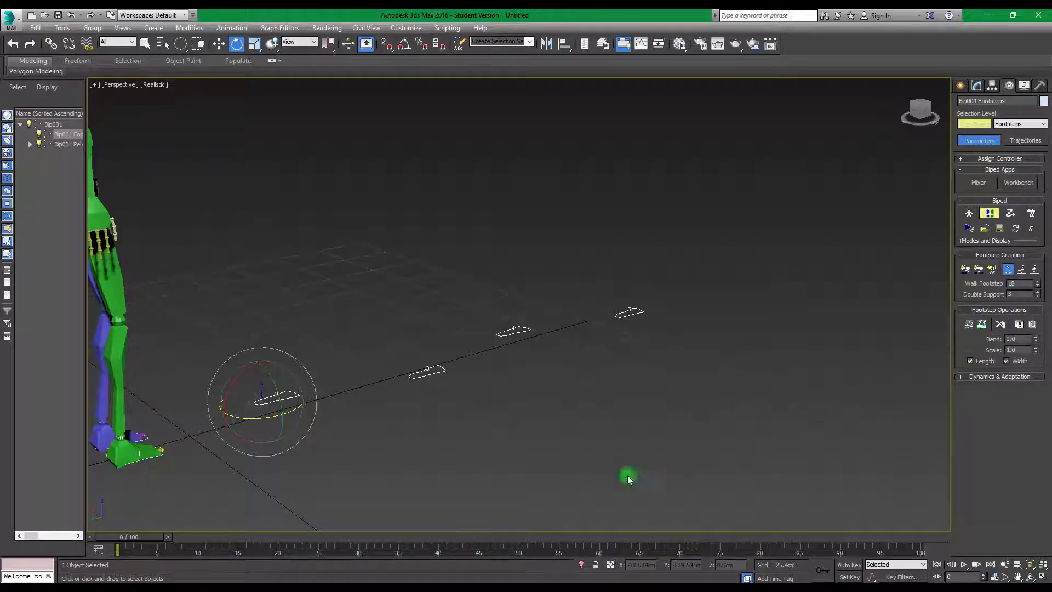
left_click_drag(141, 542, 141, 460)
key("e")
left_click(136, 452)
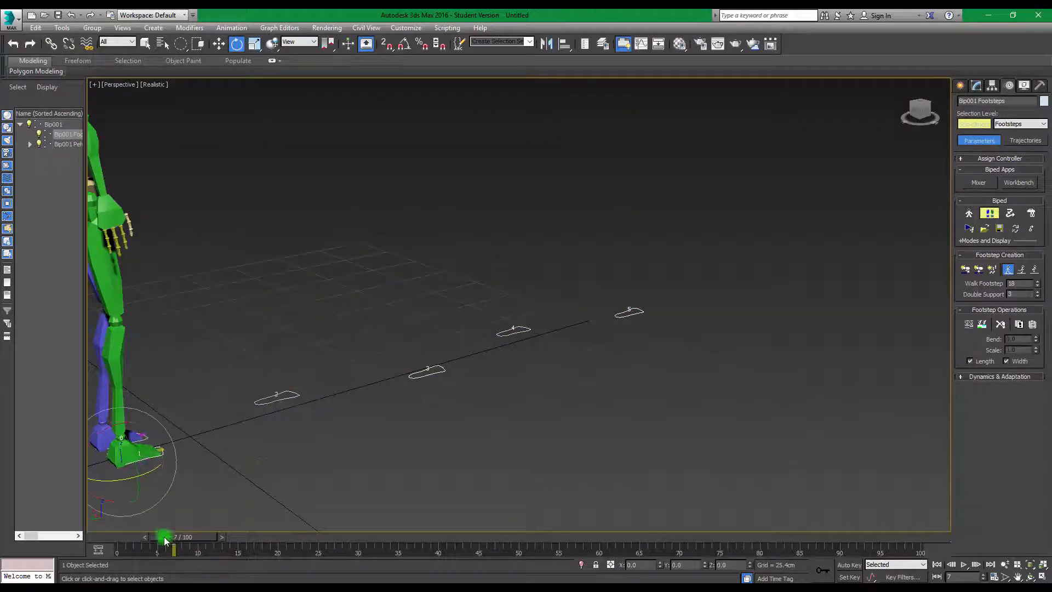
left_click_drag(185, 536, 467, 525)
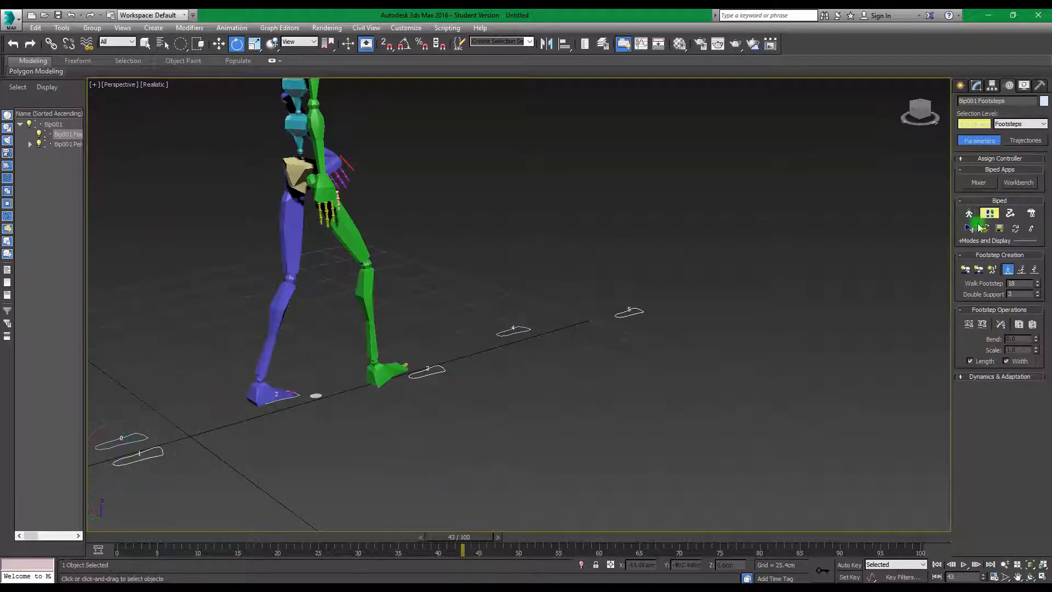
Step: Exit Footstep Mode, inspect the keys of the right foot, and select the right hand at frame 46
left_click(992, 213)
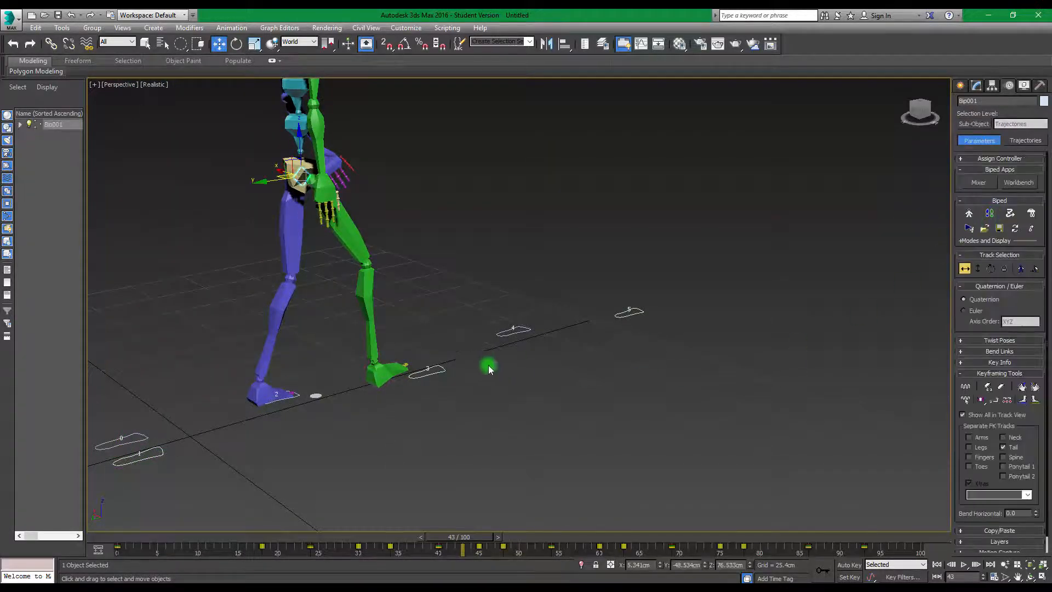
left_click(377, 380)
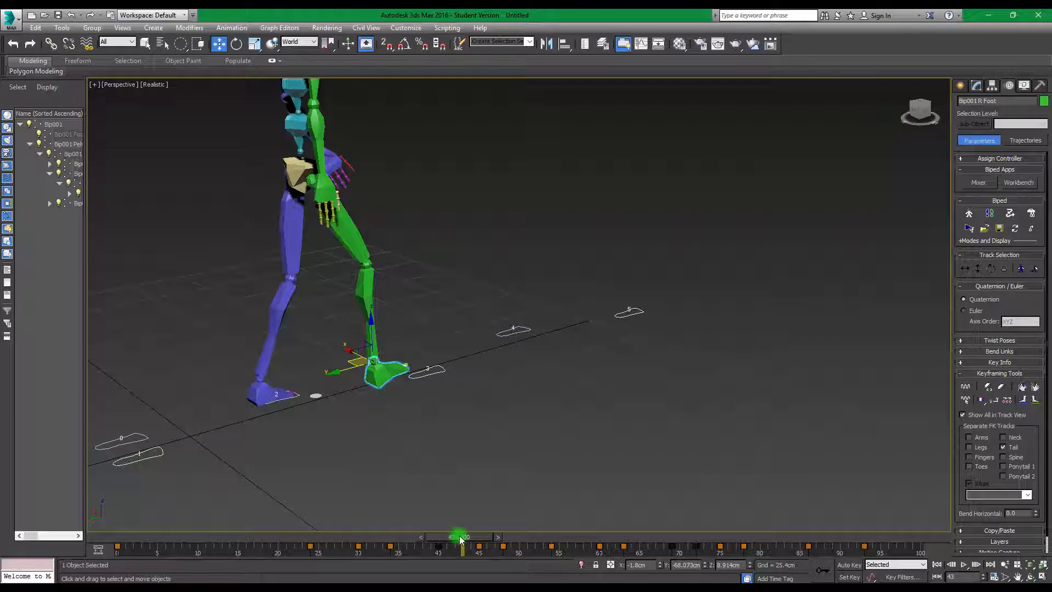
left_click_drag(462, 532, 501, 478)
left_click(327, 199)
key("w")
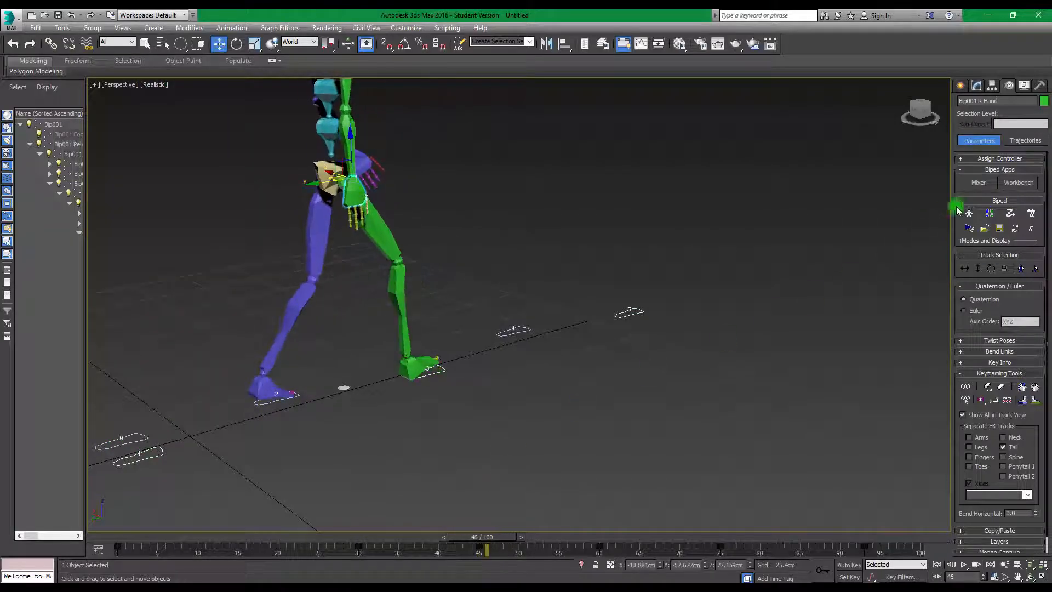
Step: Lower the biped about 1.3 cm at frame 46 using the Body Vertical track, and return to frame 17
left_click(978, 269)
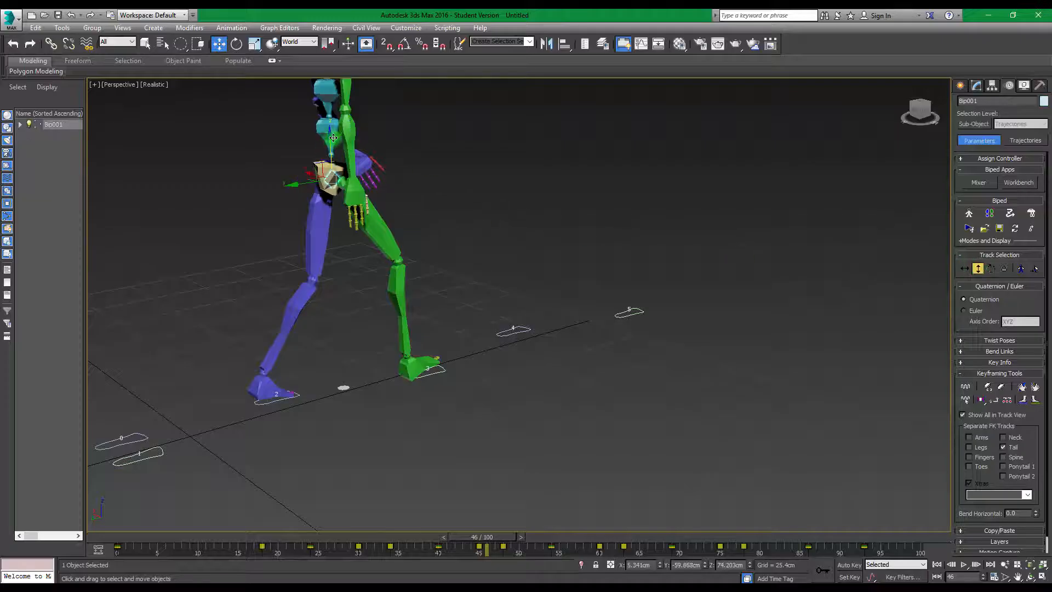
left_click_drag(333, 137, 355, 137)
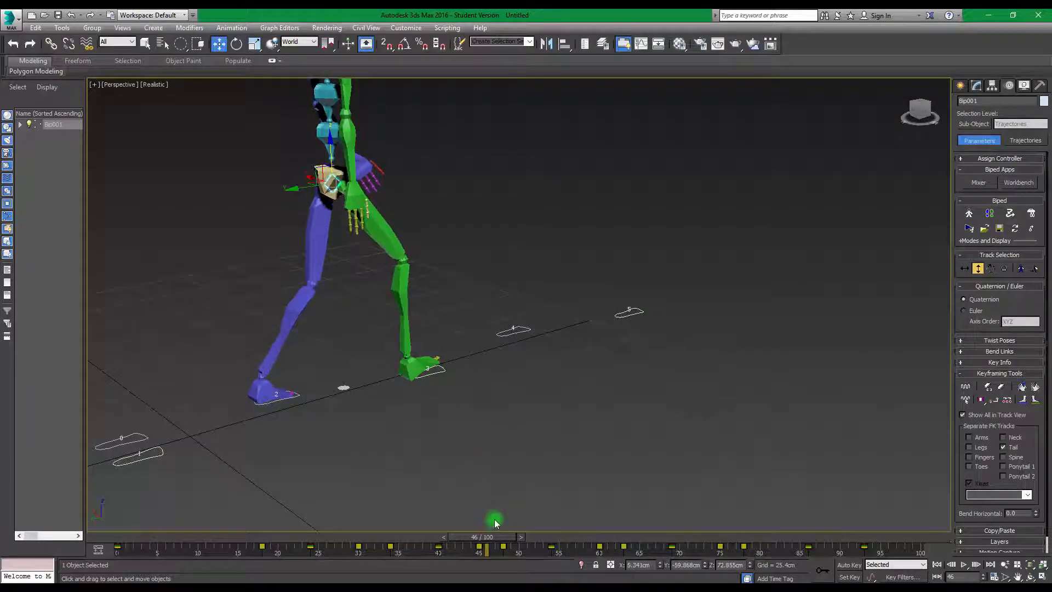
left_click_drag(493, 537, 272, 510)
key("w")
middle_click_drag(620, 361, 896, 310, "alt")
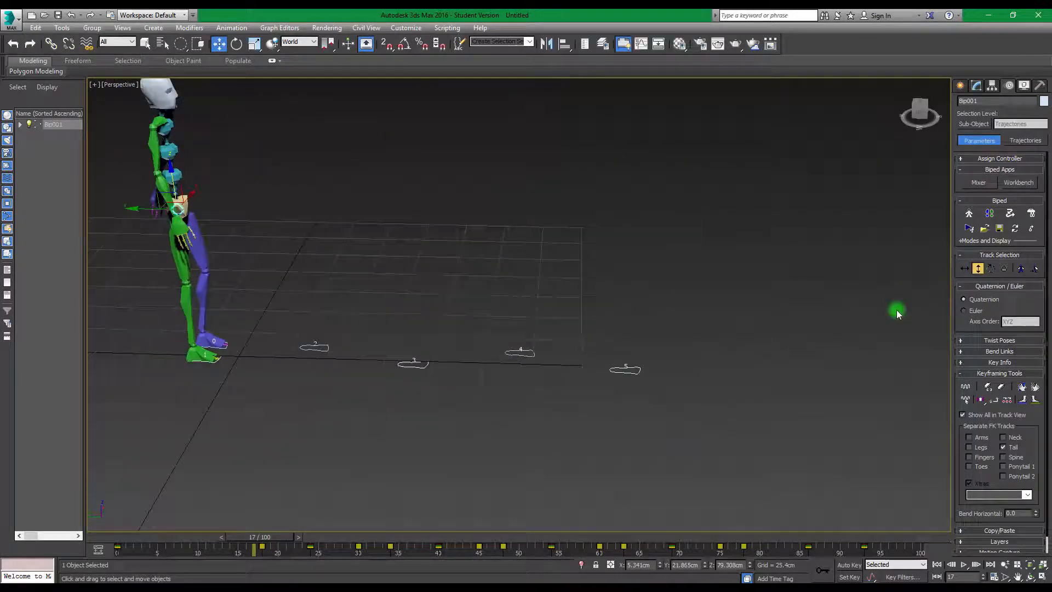
Step: Create a box about 54.6 cm long, 118.3 cm wide and 24.7 cm high on the ground just beyond footstep 5
left_click(989, 212)
middle_click_drag(526, 282, 527, 340, "alt")
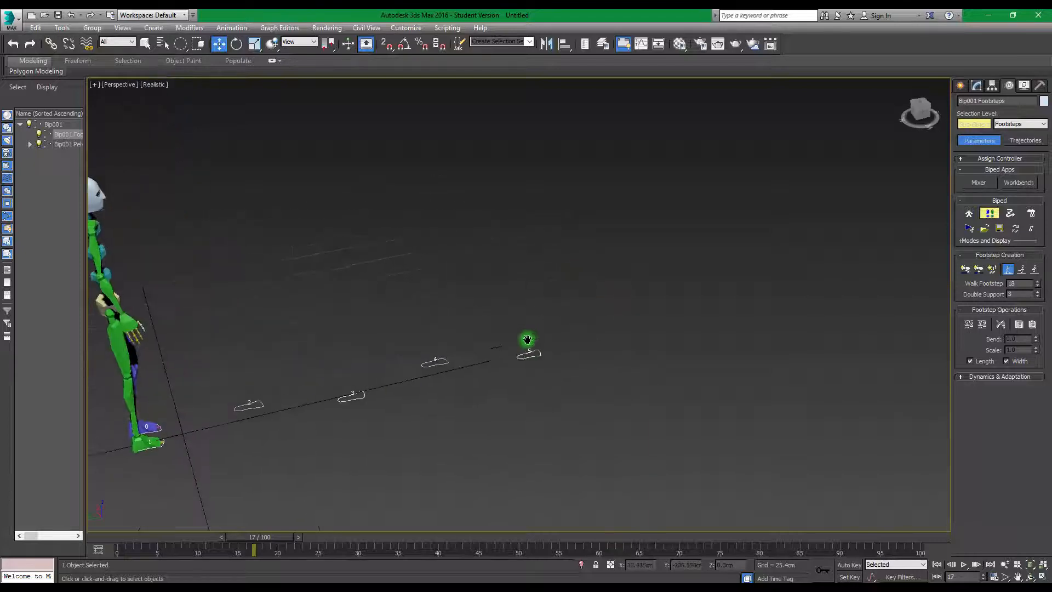
middle_click_drag(449, 340, 464, 308)
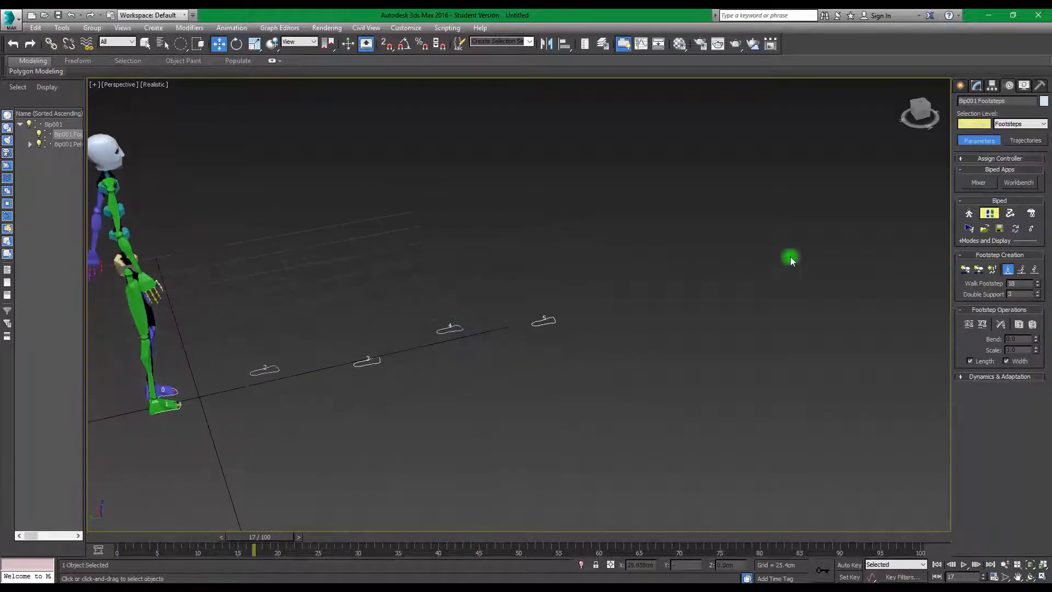
left_click(960, 86)
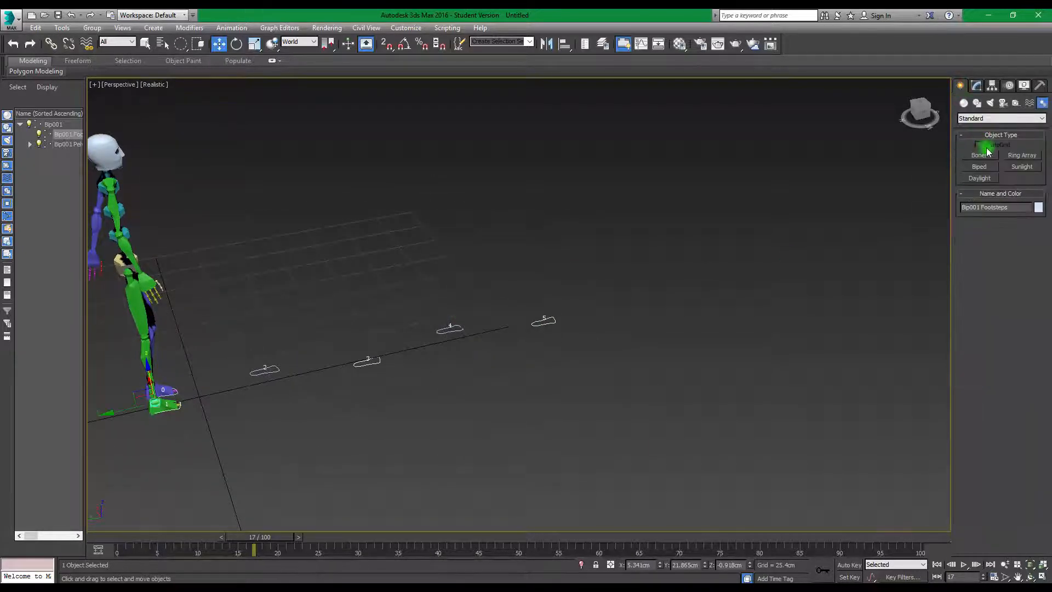
left_click(963, 103)
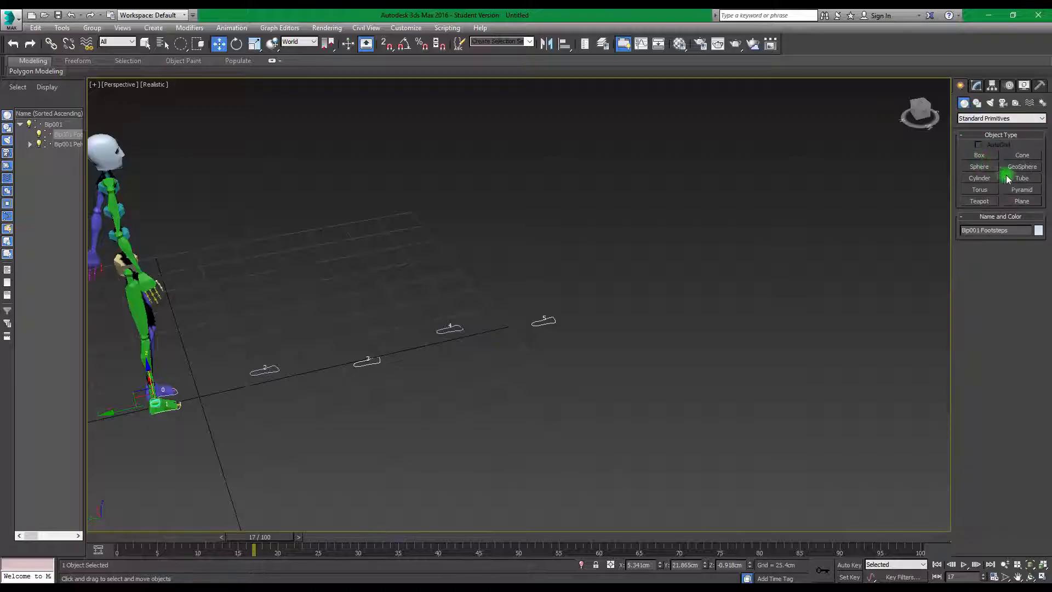
left_click(979, 155)
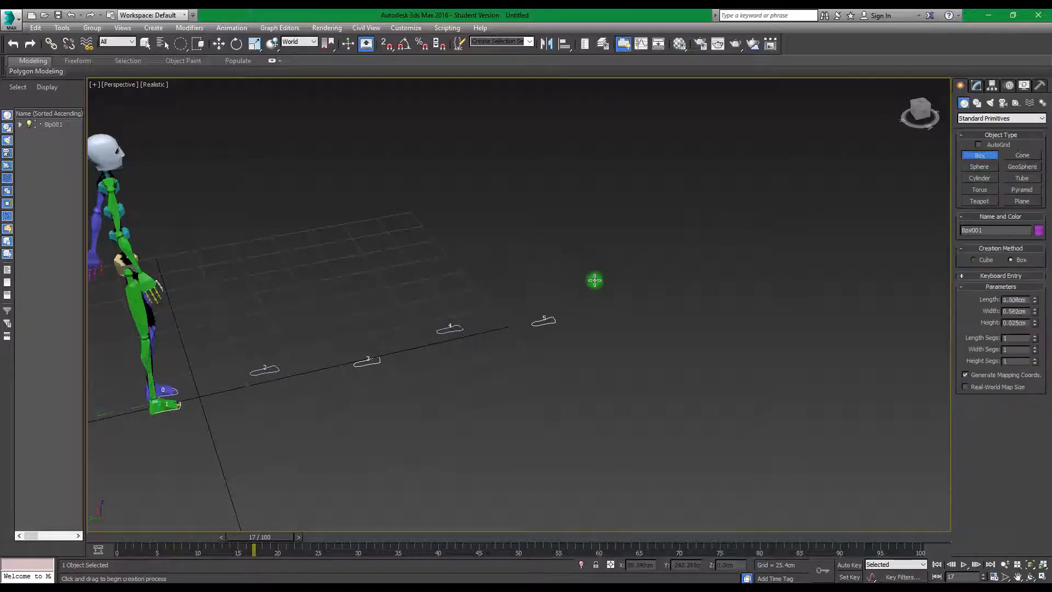
left_click_drag(567, 266, 739, 329)
left_click(738, 294)
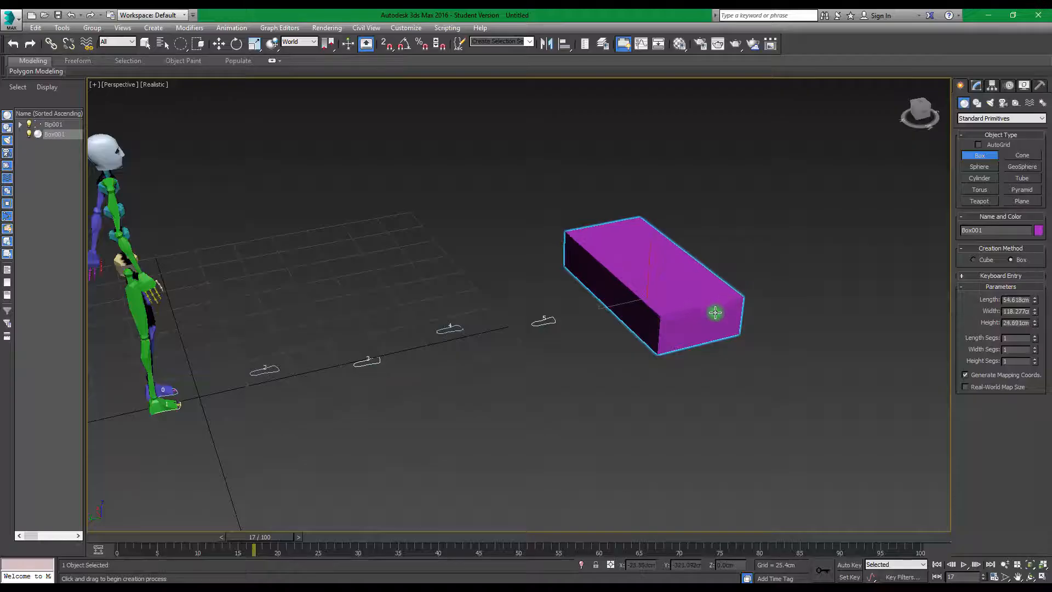
middle_click_drag(706, 311, 535, 355, "alt")
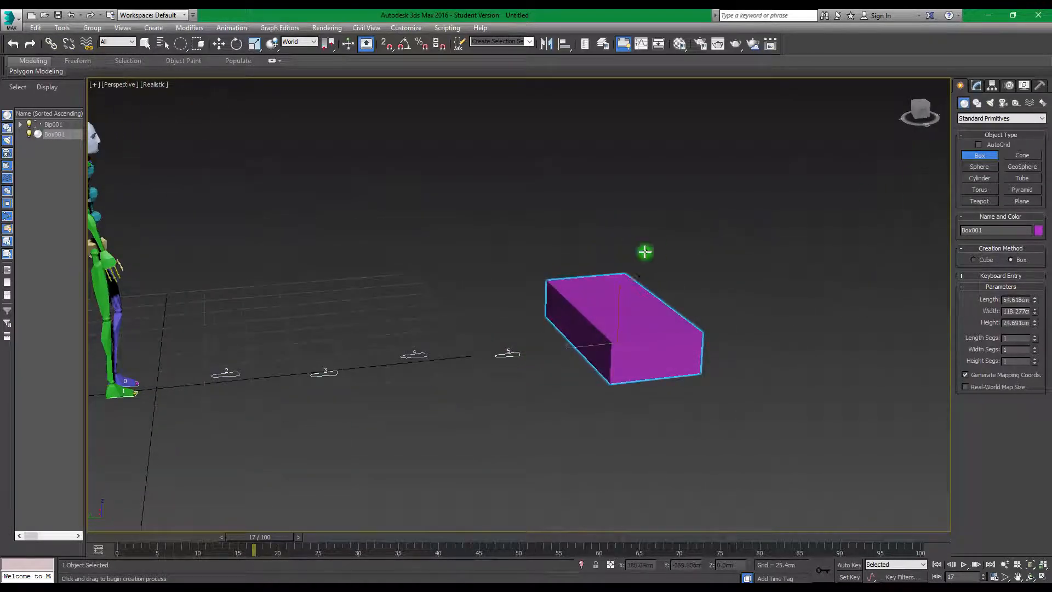
middle_click_drag(643, 251, 608, 258, "alt")
right_click(305, 231)
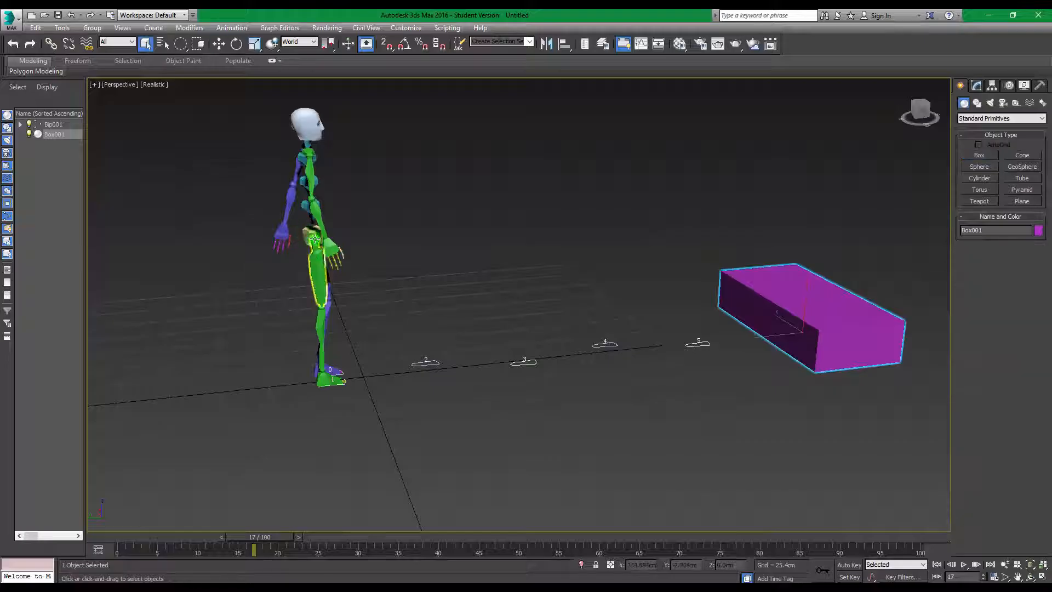
Step: Select the biped's pelvis and enter Footstep Mode from the motion settings
left_click(307, 232)
middle_click_drag(838, 240, 685, 289)
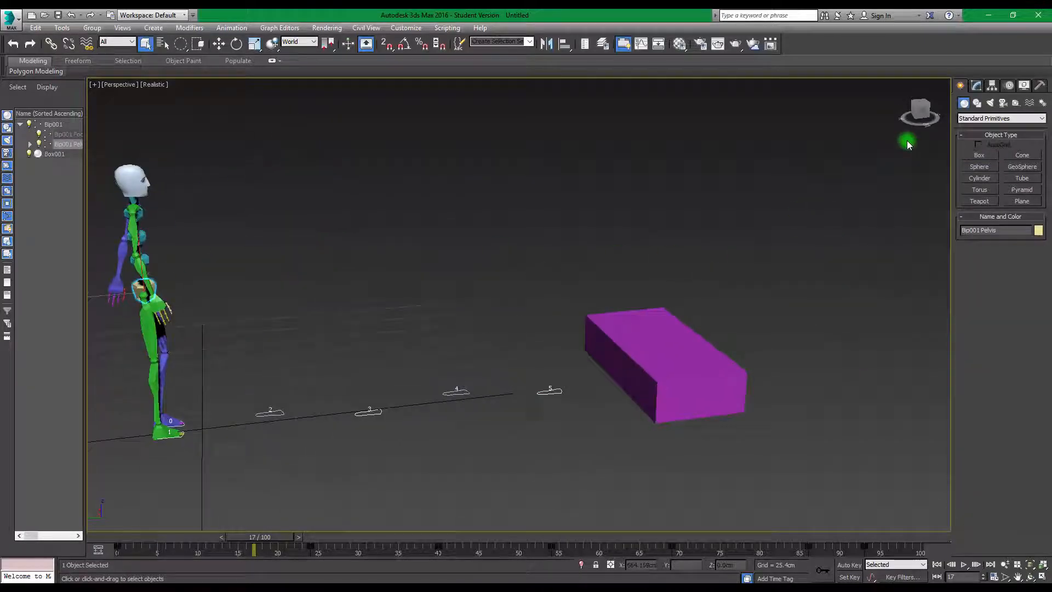
left_click(1009, 85)
left_click(988, 212)
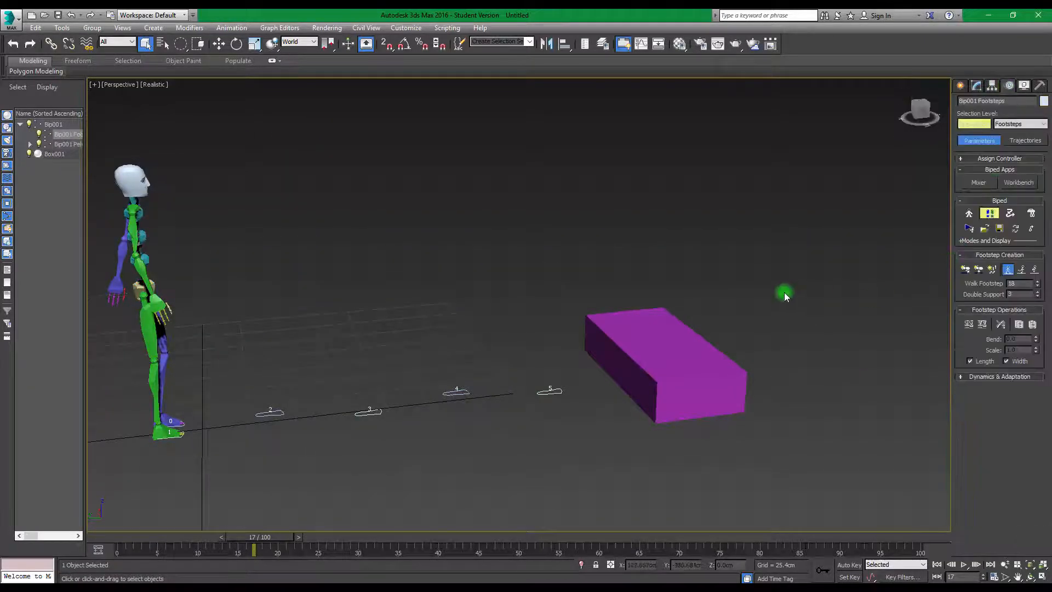
middle_click_drag(717, 278, 742, 251)
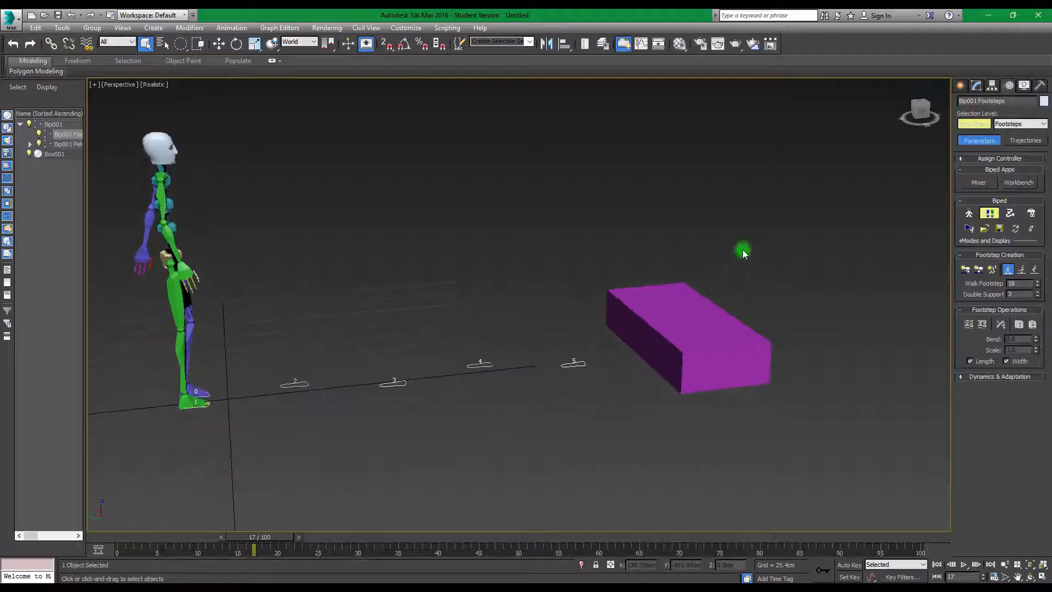
Step: Append footsteps 6 to 9 by hand, alternating left and right, continuing the path across the box to its far side
left_click(967, 270)
middle_click_drag(599, 294, 657, 19, "alt")
middle_click_drag(675, 231, 551, 340, "alt")
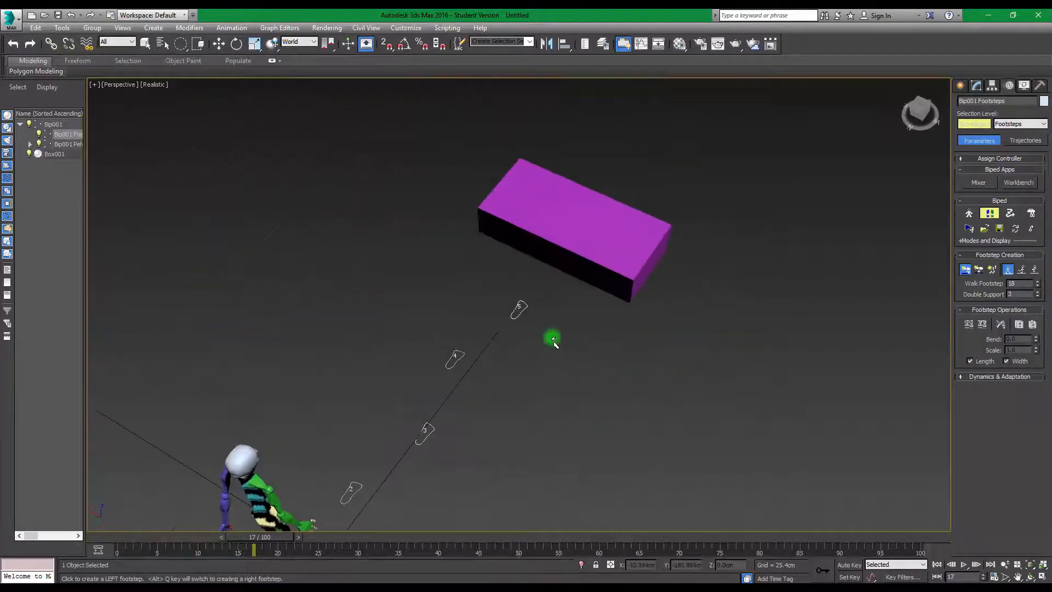
left_click(510, 263)
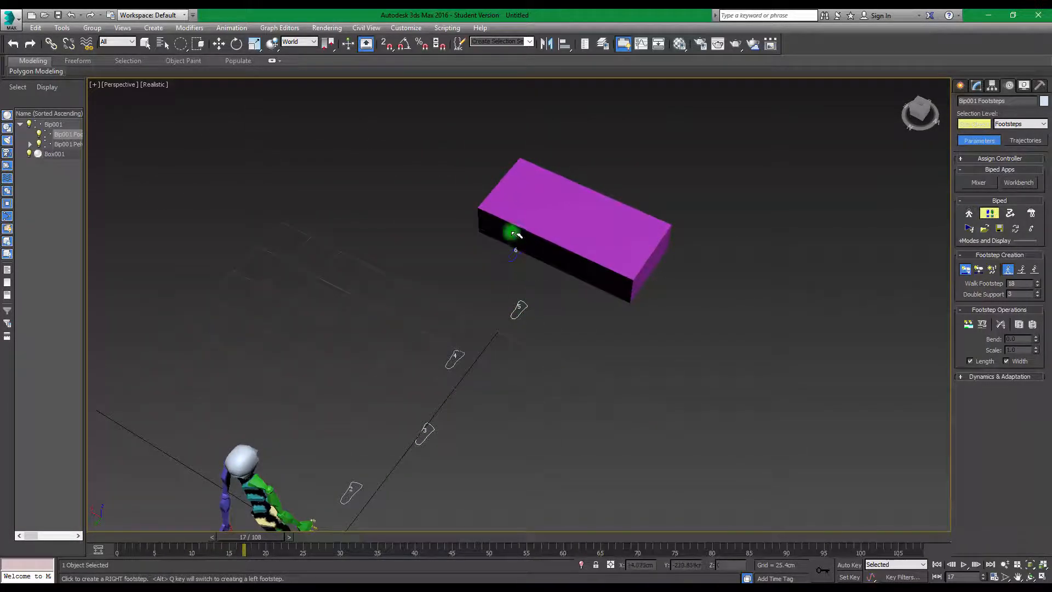
left_click(586, 239)
left_click(571, 194)
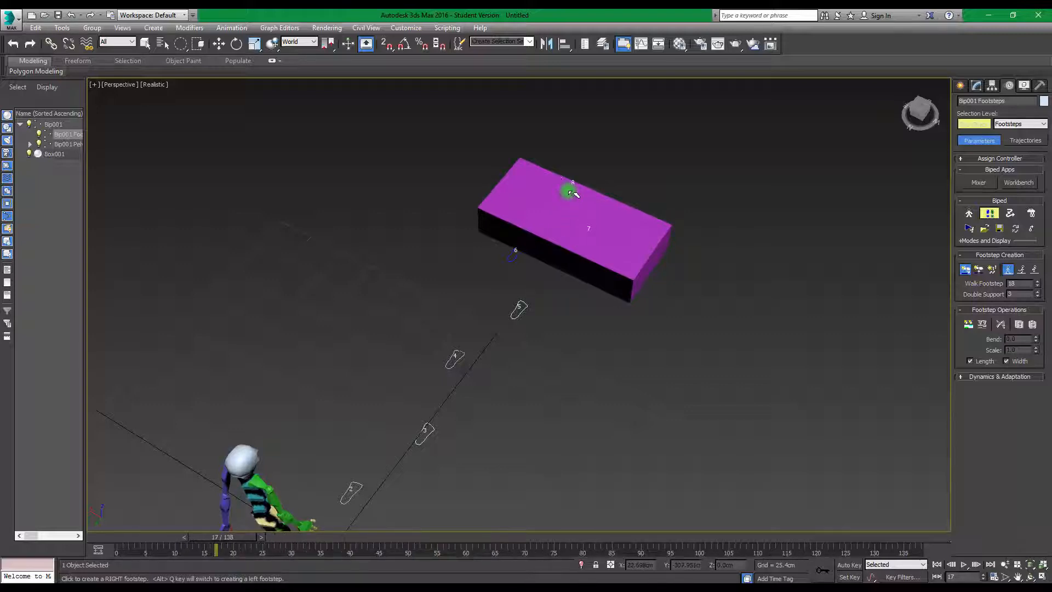
left_click(603, 207)
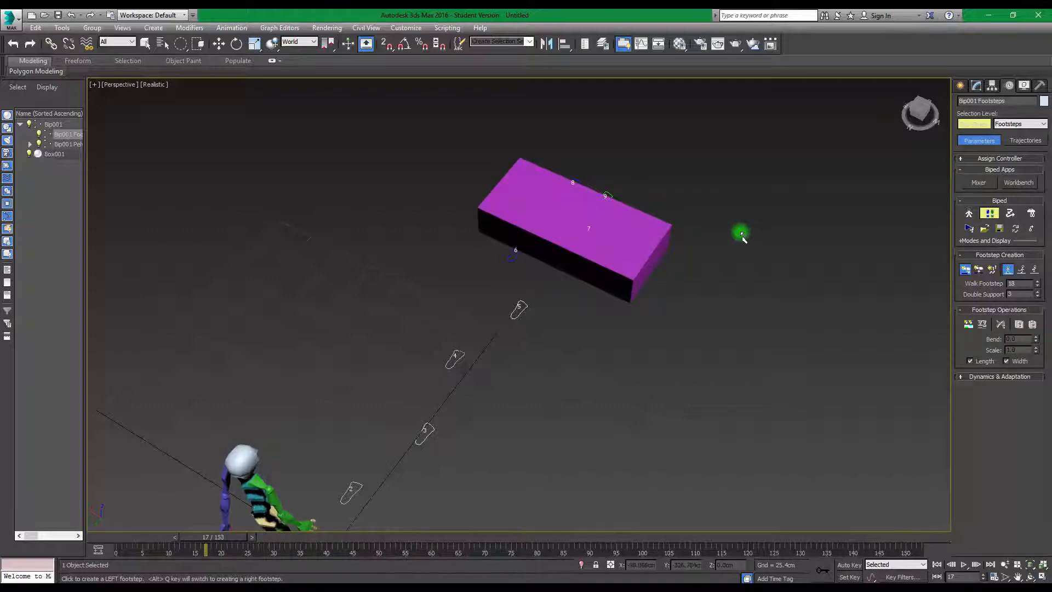
right_click(623, 241)
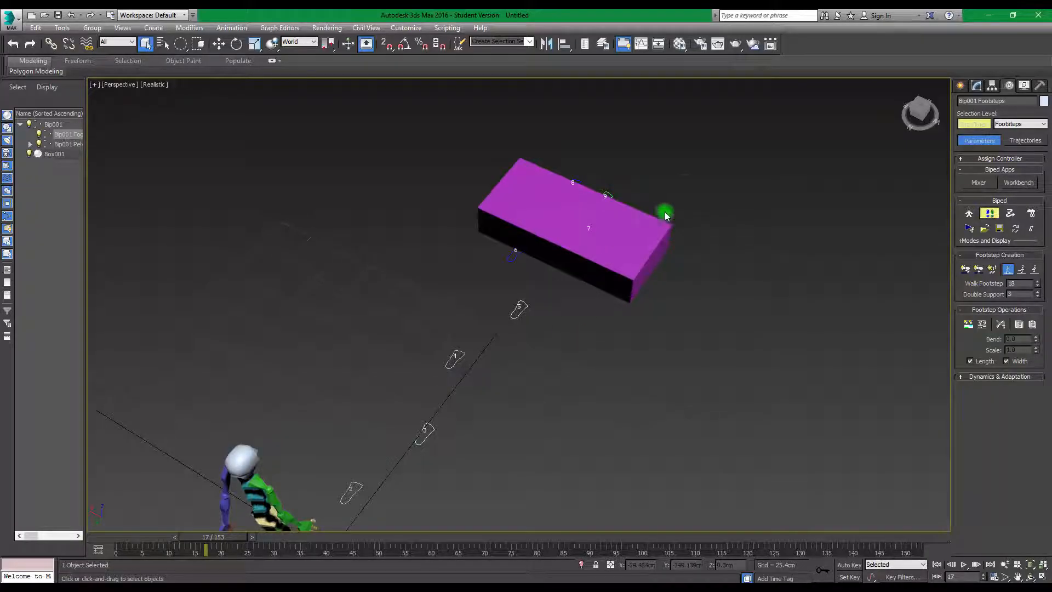
Step: Move footstep 6 about 4.8 cm along Y, away from the box and back toward the biped
left_click(995, 212)
middle_click_drag(698, 183, 594, 160, "alt")
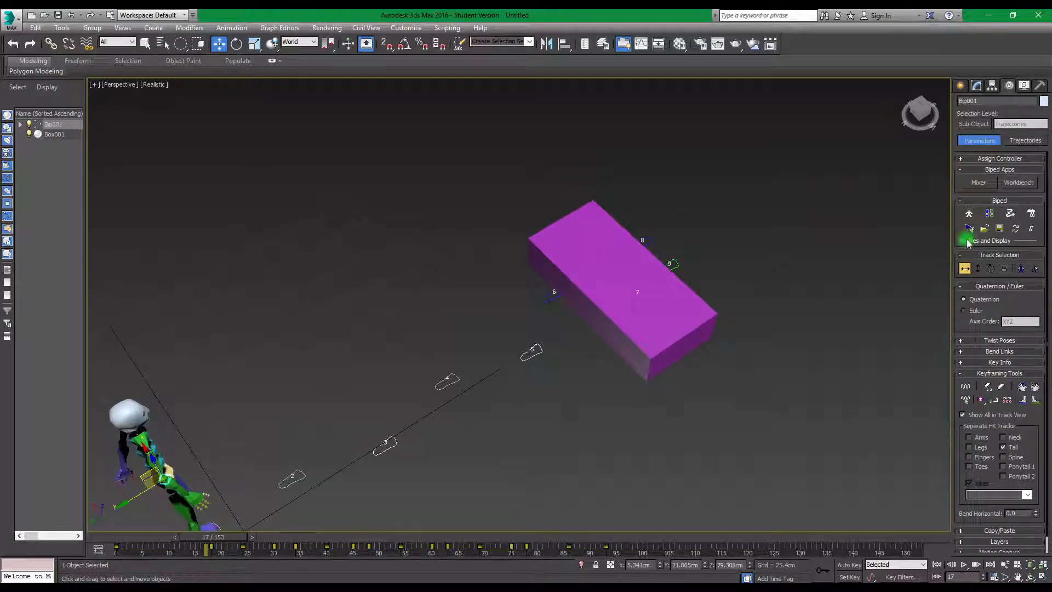
left_click(988, 213)
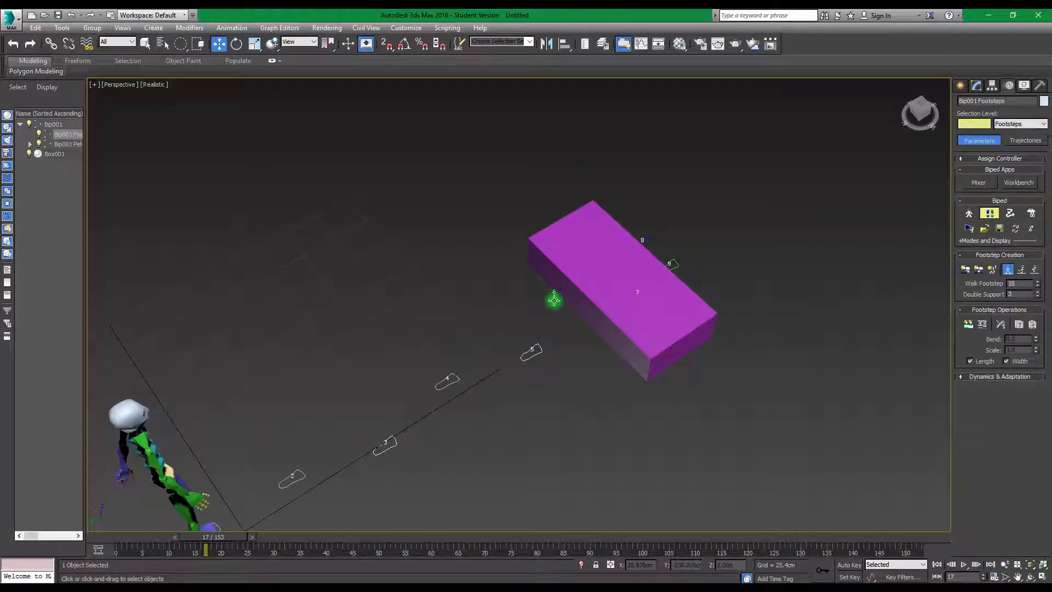
left_click(554, 299)
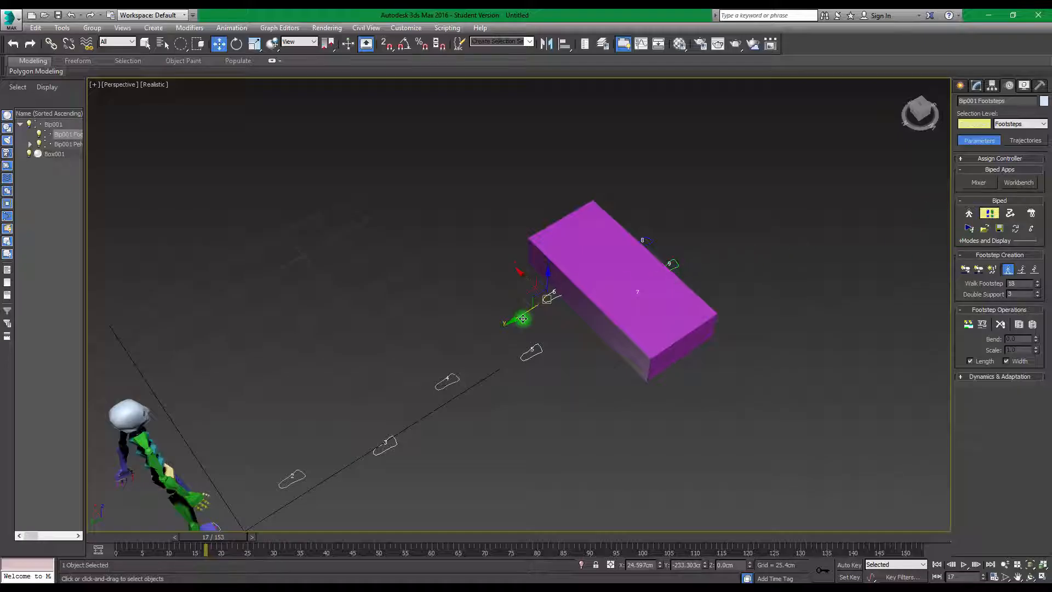
mouse_move(514, 317)
left_mouse_down()
mouse_move(497, 317)
mouse_move(504, 318)
left_mouse_up()
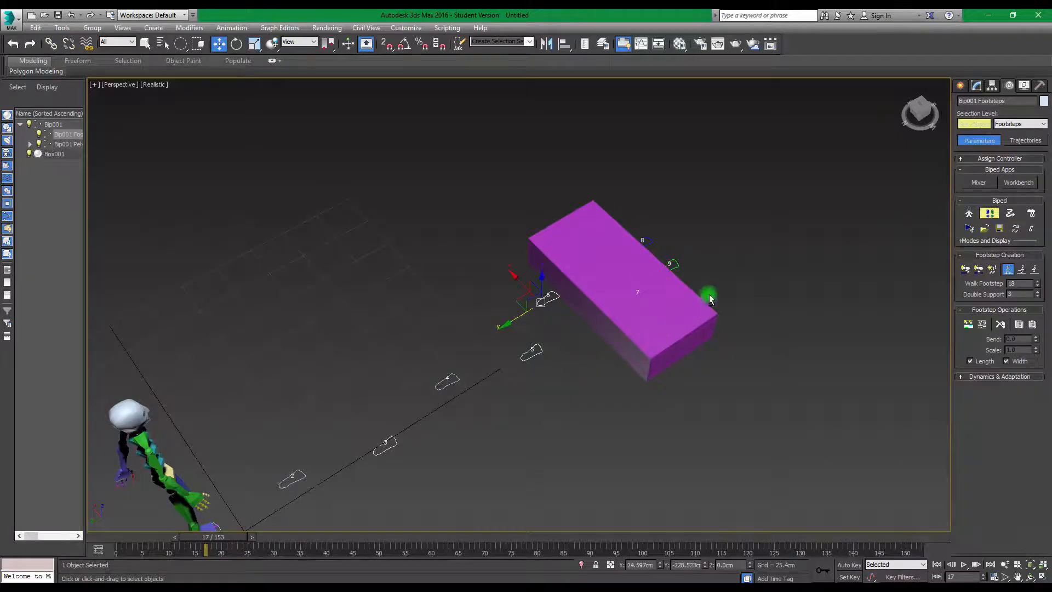
Step: Move footstep 7 about 21 cm along Y toward the biped and raise it to a height of about 25.3 cm on the box
middle_click_drag(709, 296, 634, 269, "alt")
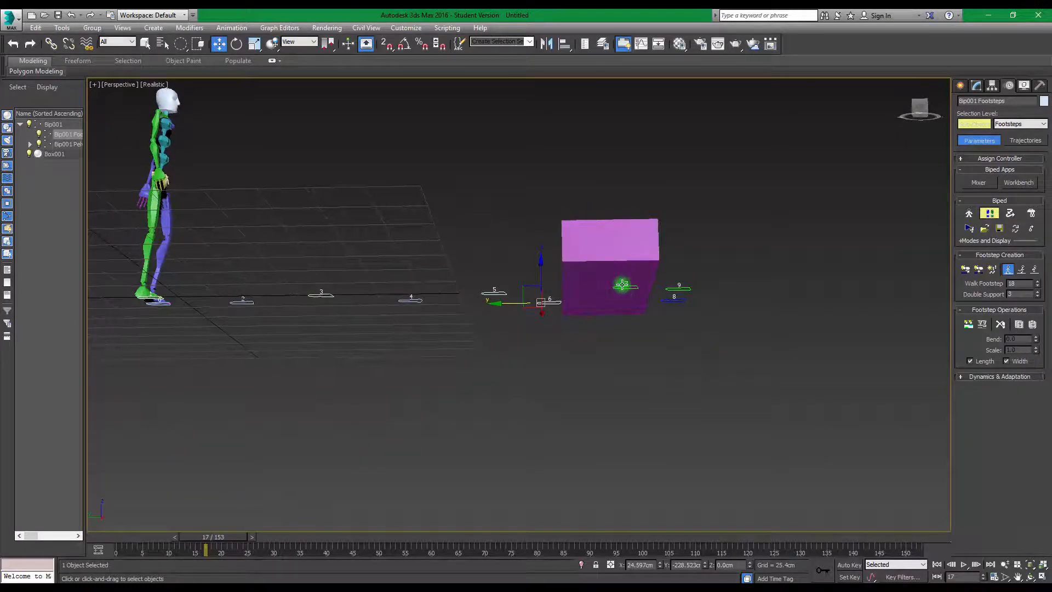
left_click(625, 285)
middle_click_drag(658, 185, 673, 258, "alt")
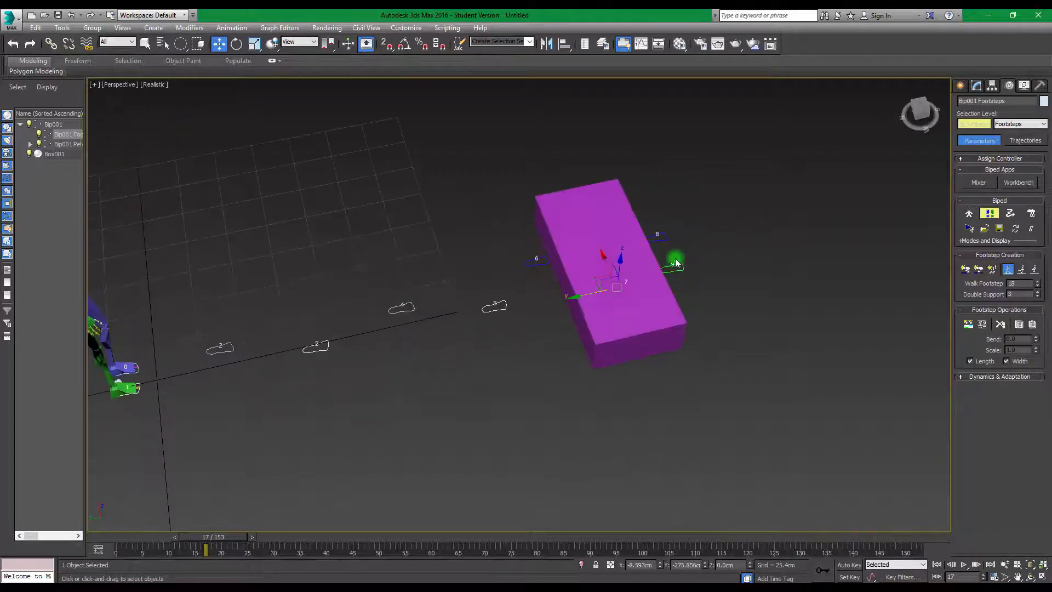
left_click_drag(619, 258, 619, 234)
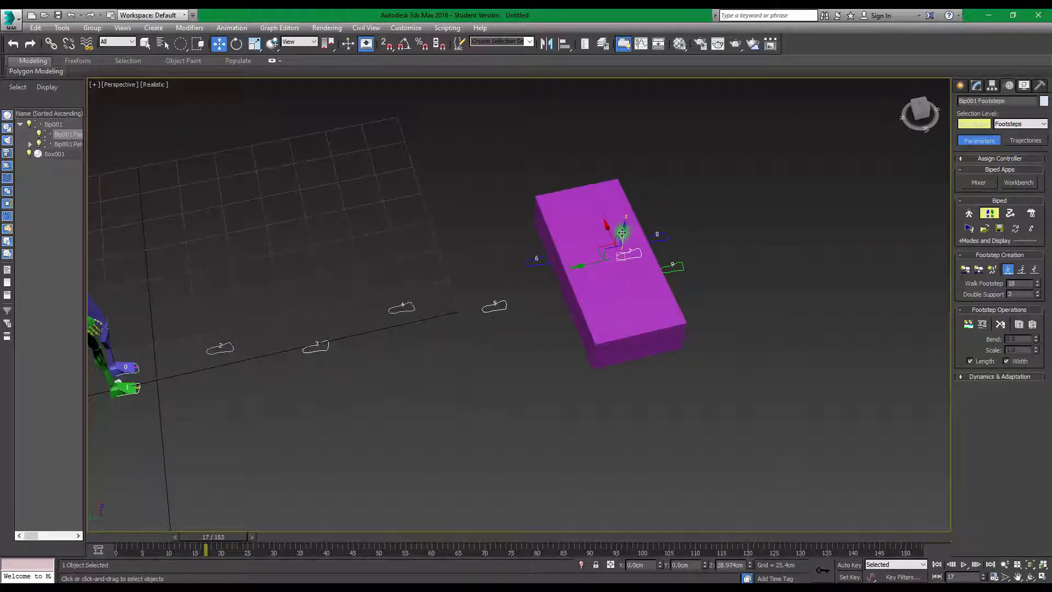
left_click_drag(586, 270, 586, 248)
middle_click_drag(617, 278, 645, 253, "alt")
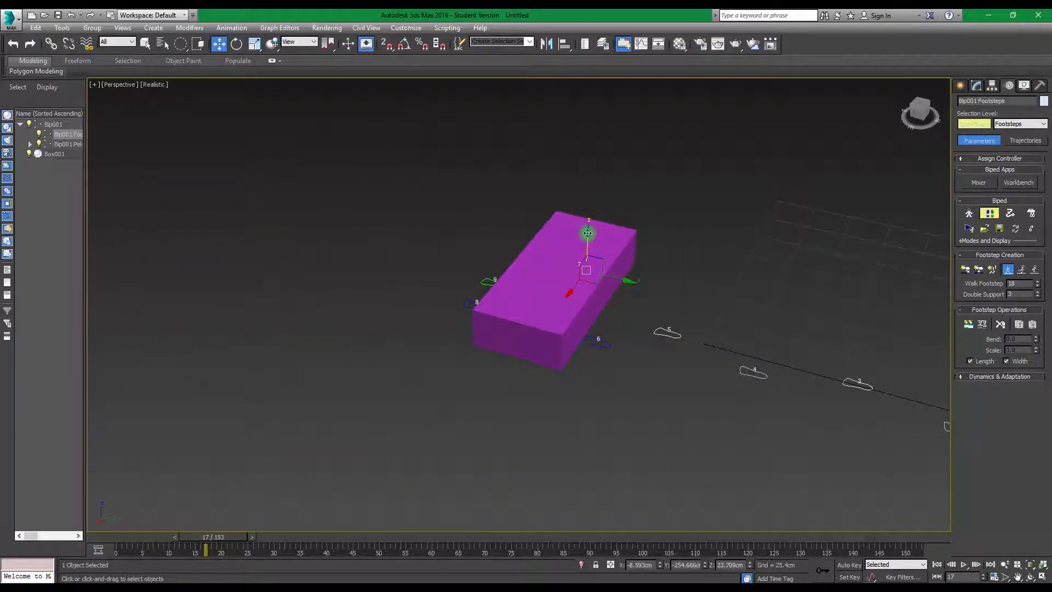
left_click_drag(588, 232, 588, 231)
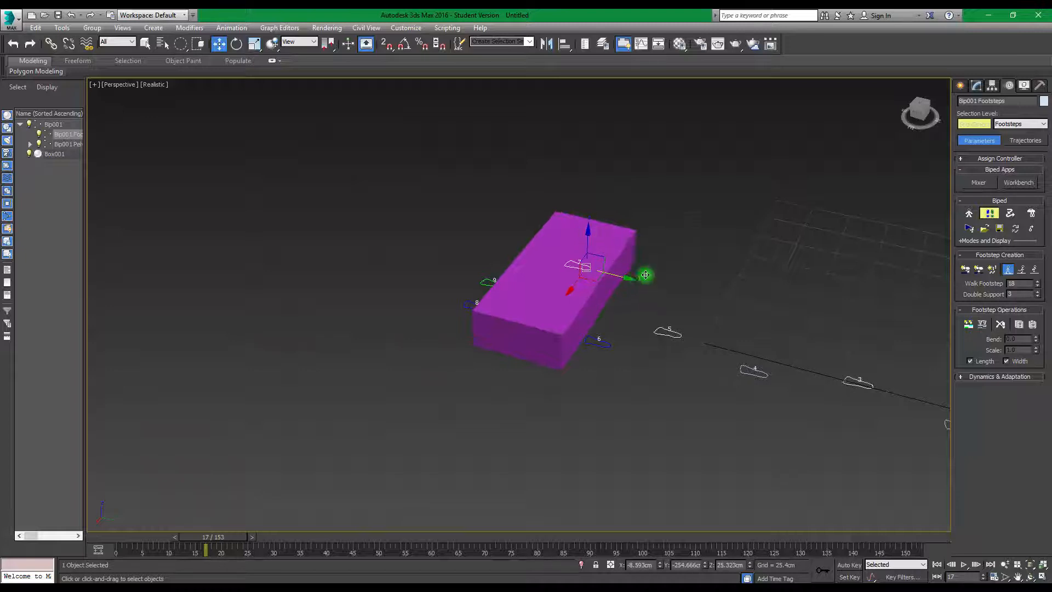
Step: Move footstep 8 onto the top of the box at about X 22.4, Y -279.3 and Z 24.7 cm
middle_click_drag(645, 274, 554, 364, "alt")
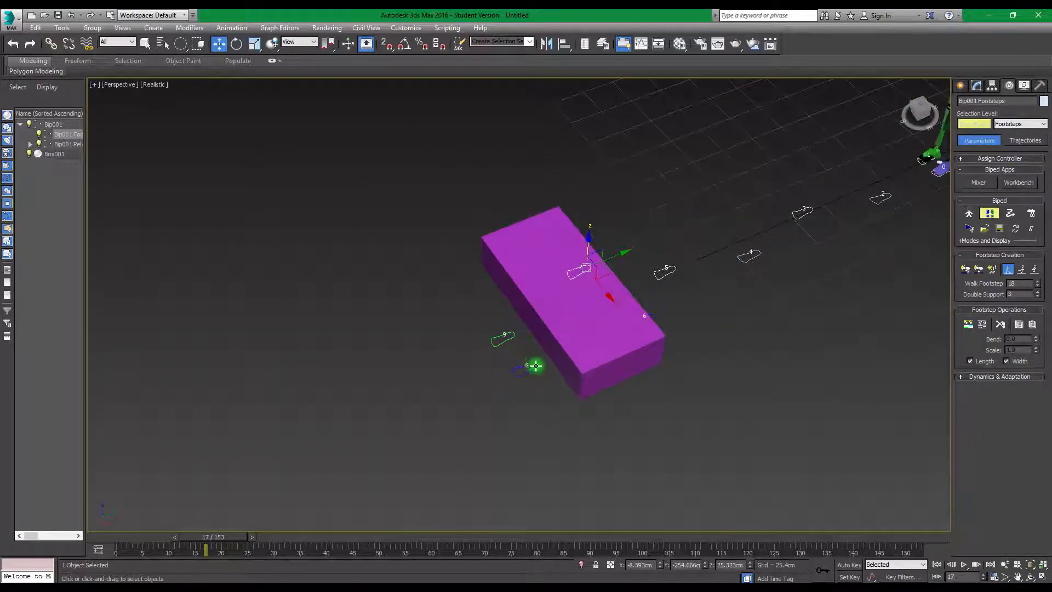
left_click_drag(535, 366, 590, 295)
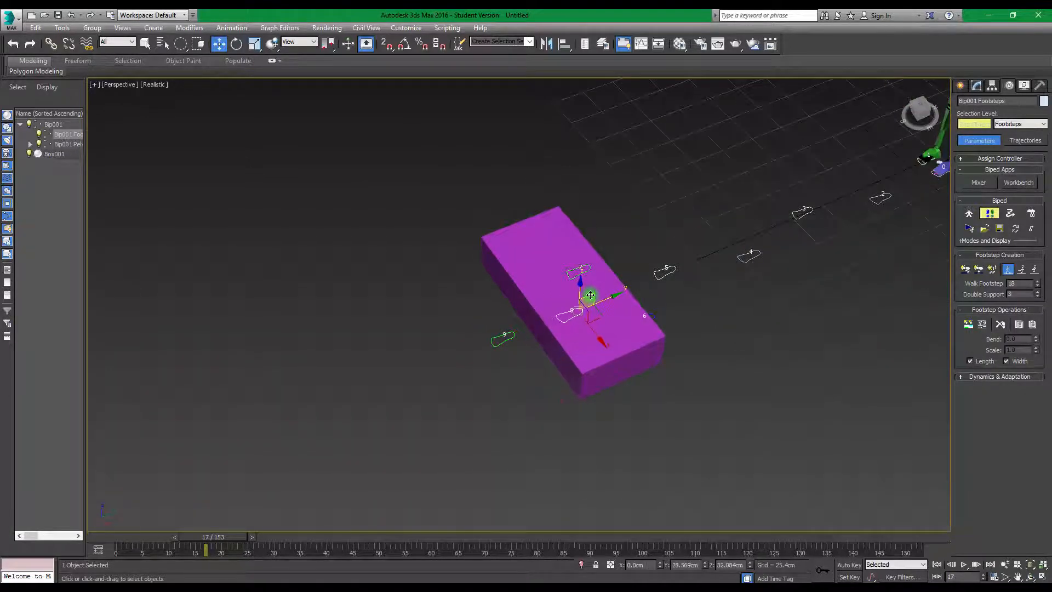
middle_click_drag(679, 326, 754, 286, "alt")
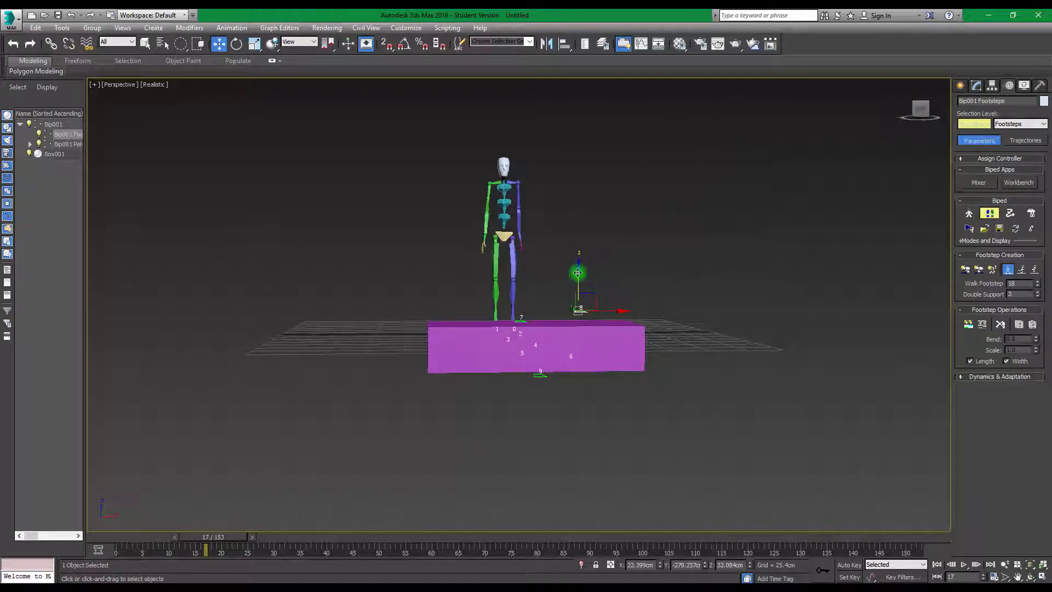
left_click_drag(578, 272, 575, 286)
Step: Move footstep 9 back and up onto the box at about X -3.6, Y -282.0 and Z 25.1 cm
middle_click_drag(572, 362, 660, 386, "alt")
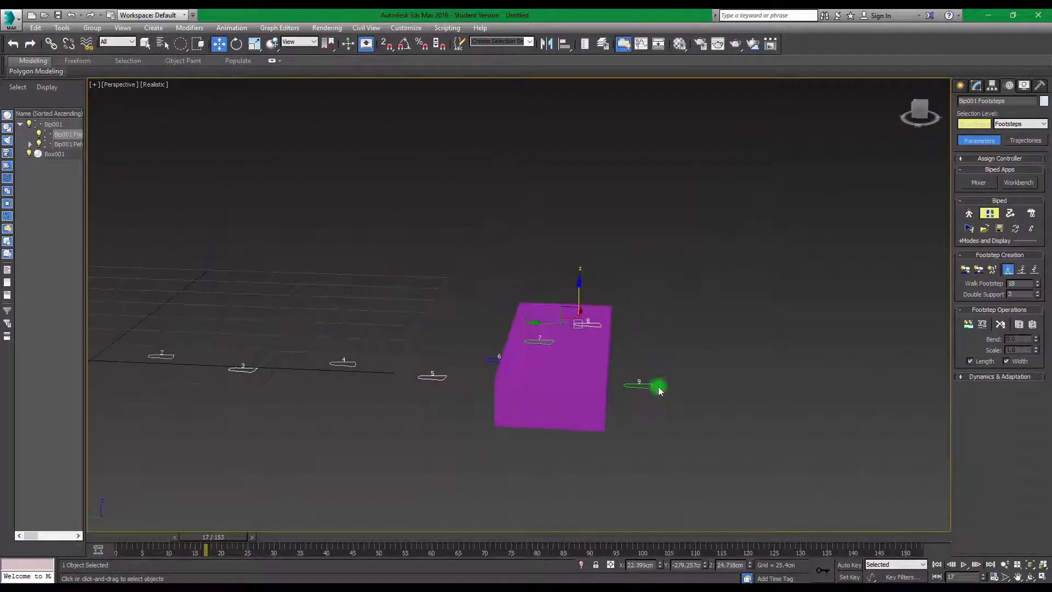
left_click(650, 386)
left_click_drag(625, 366, 566, 325)
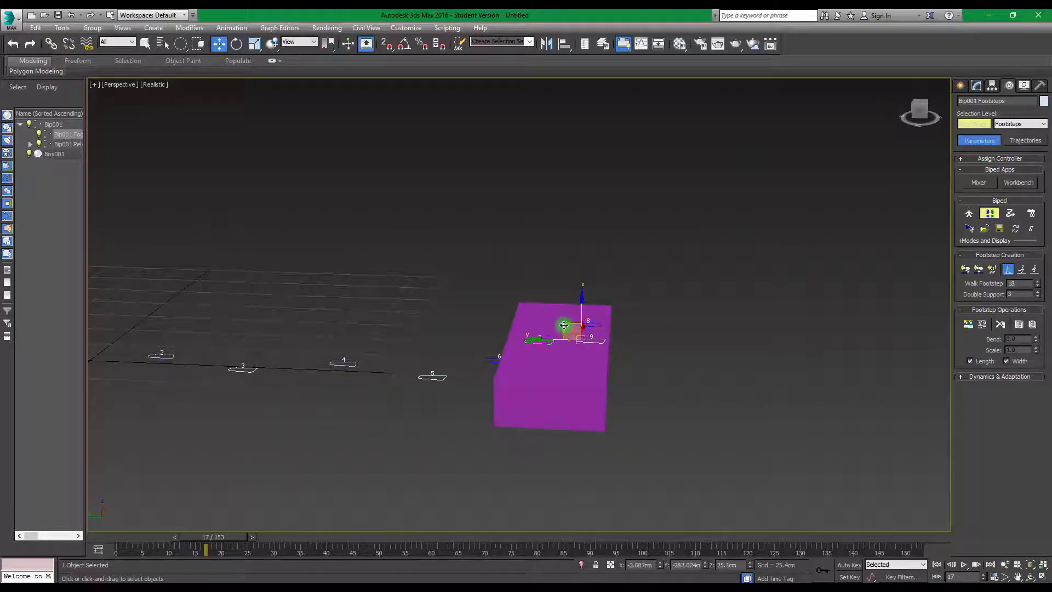
Step: Move footstep 8 sideways to about X 9.8 cm so it sits beside footstep 9 on the box
middle_click_drag(685, 324, 765, 383, "alt")
left_click(551, 310)
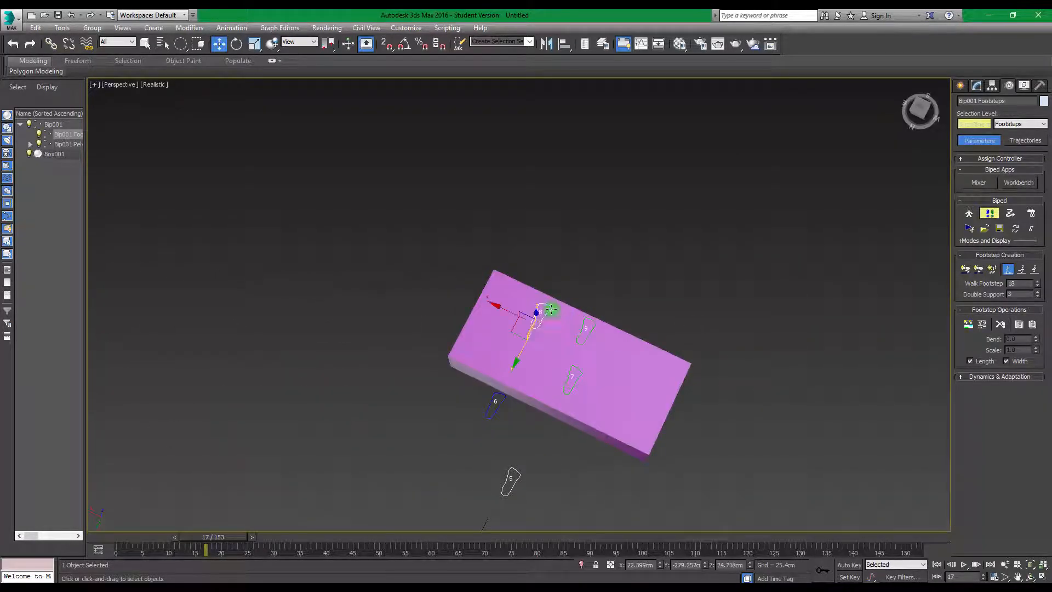
mouse_move(524, 328)
left_mouse_down()
mouse_move(518, 334)
mouse_move(542, 337)
mouse_move(533, 343)
left_mouse_up()
Step: Move footstep 6 sideways, well clear of the walking path, to about X 85.6 and Y -227.2 cm
middle_click_drag(649, 366, 661, 317, "alt")
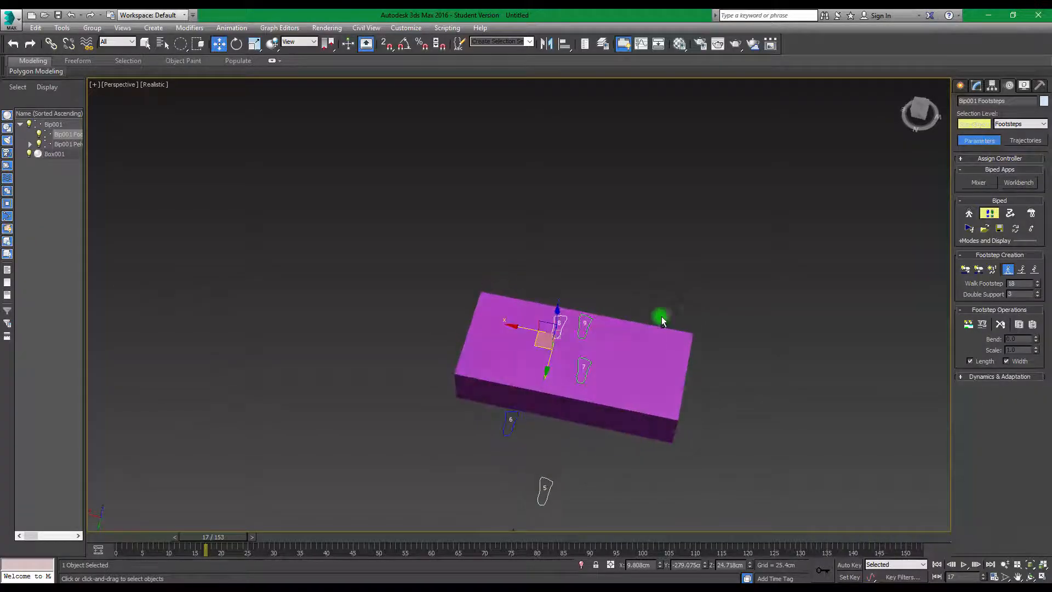
left_click(511, 431)
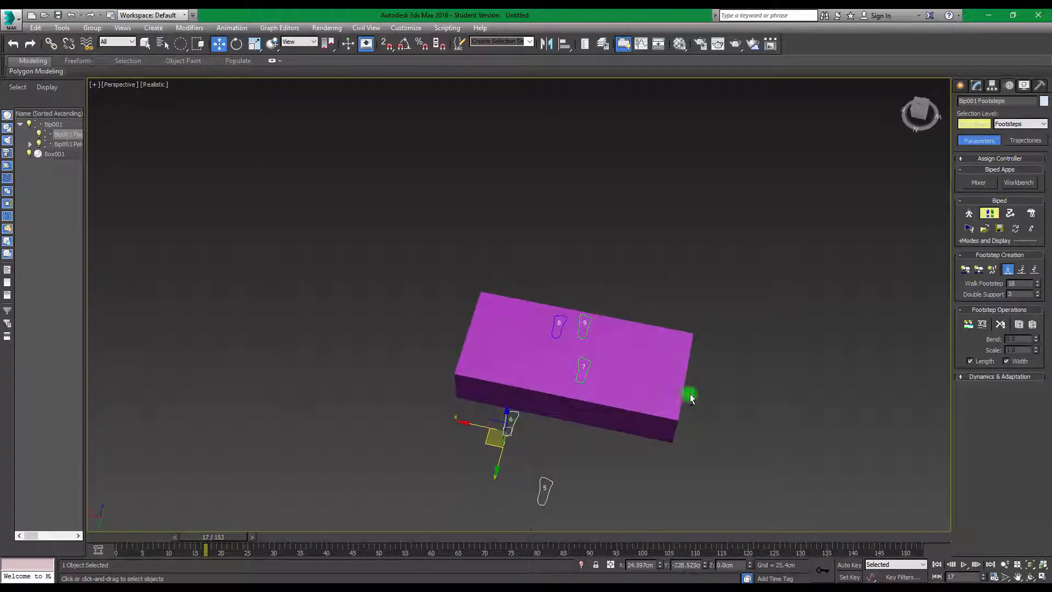
middle_click_drag(688, 395, 622, 361, "alt")
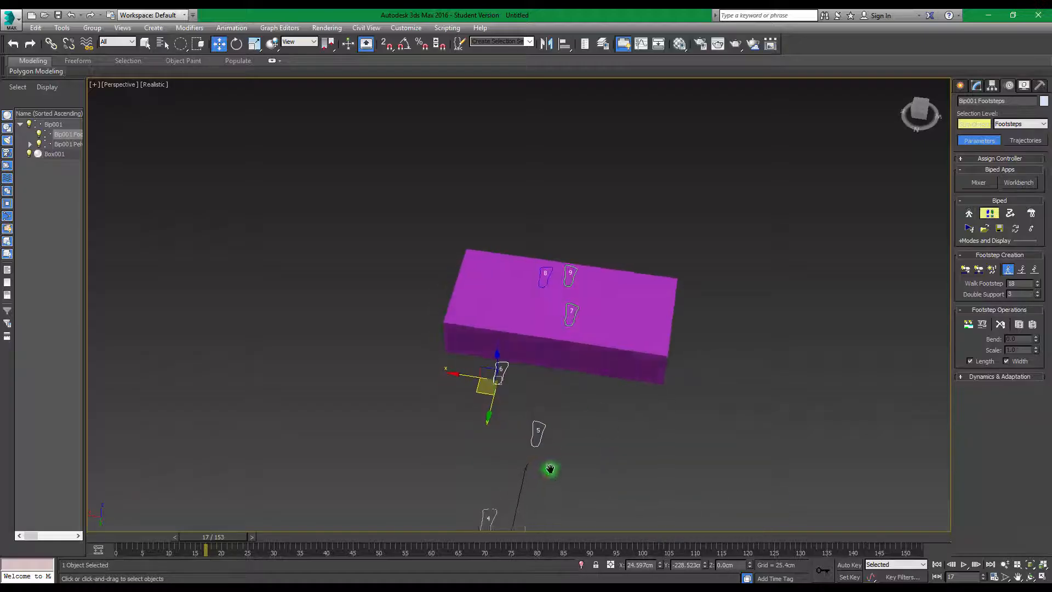
middle_click_drag(550, 467, 602, 388)
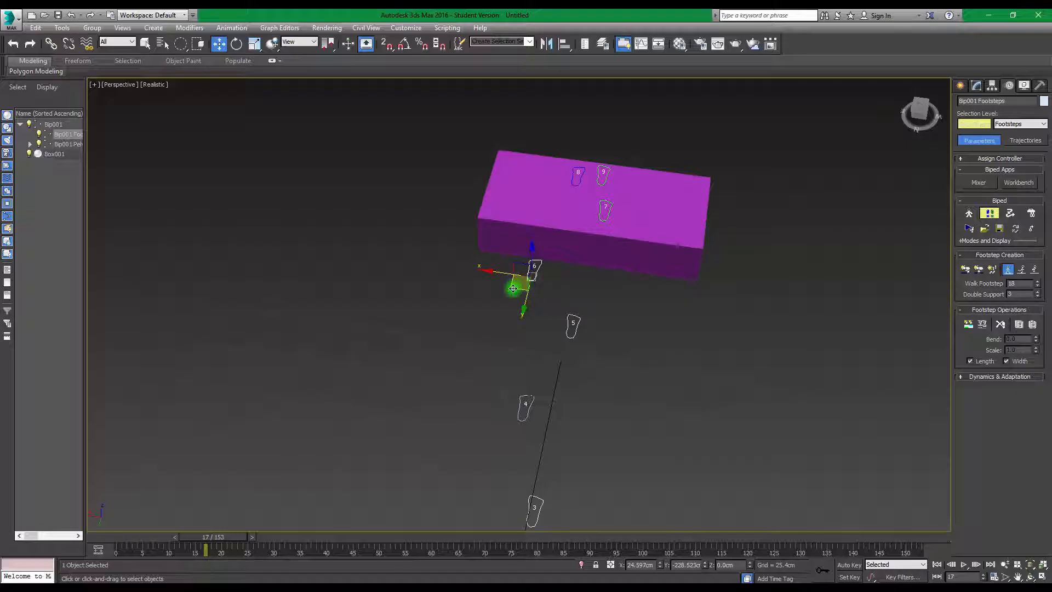
left_click_drag(512, 288, 399, 270)
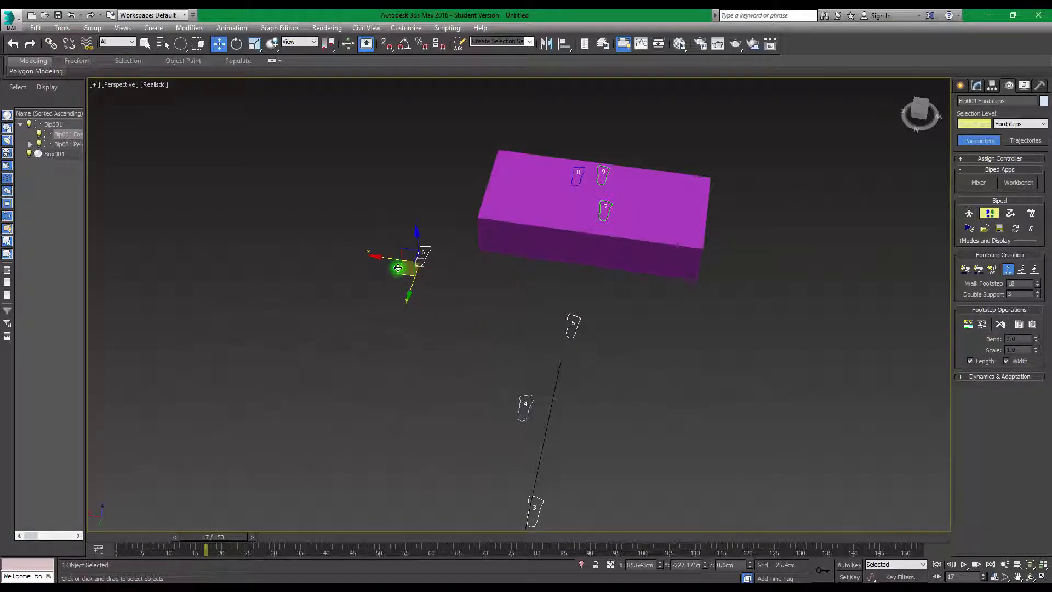
Step: Create keys for the inactive footsteps, leave Footstep Mode and play the walk animation
left_click(968, 323)
left_click(990, 216)
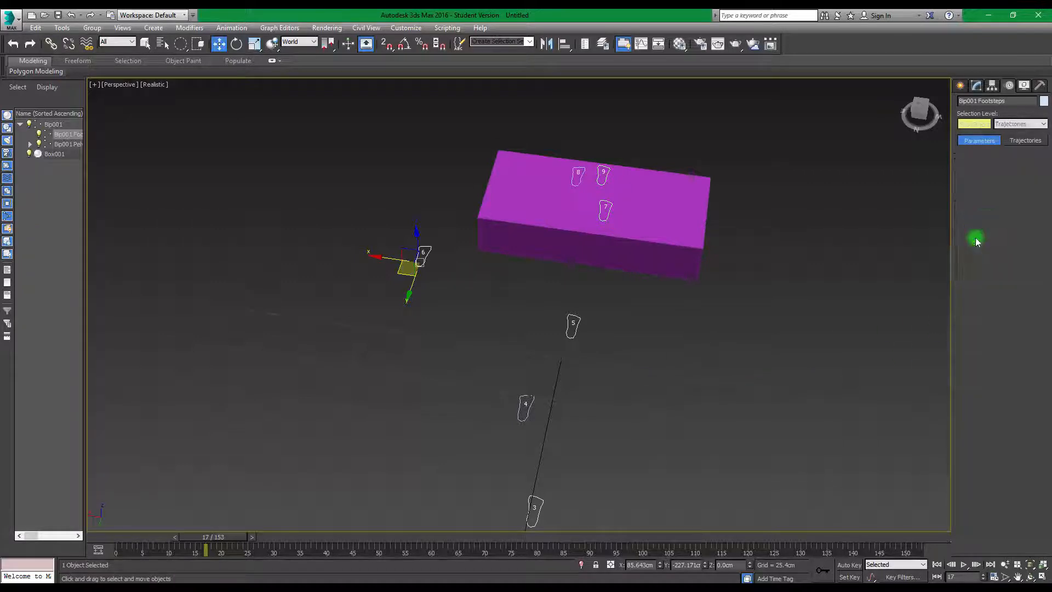
left_click(963, 567)
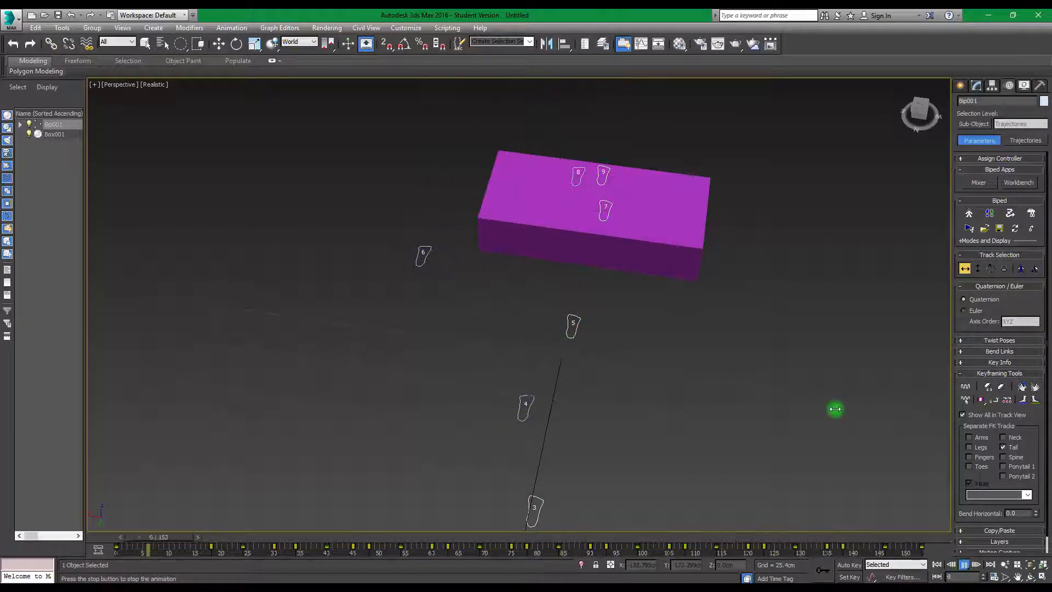
left_click(964, 563)
Step: Select the biped's pelvis, enter Footstep Mode and move footstep 6 back into the path at about X 12.0 and Y -221.0 cm
left_click(425, 259)
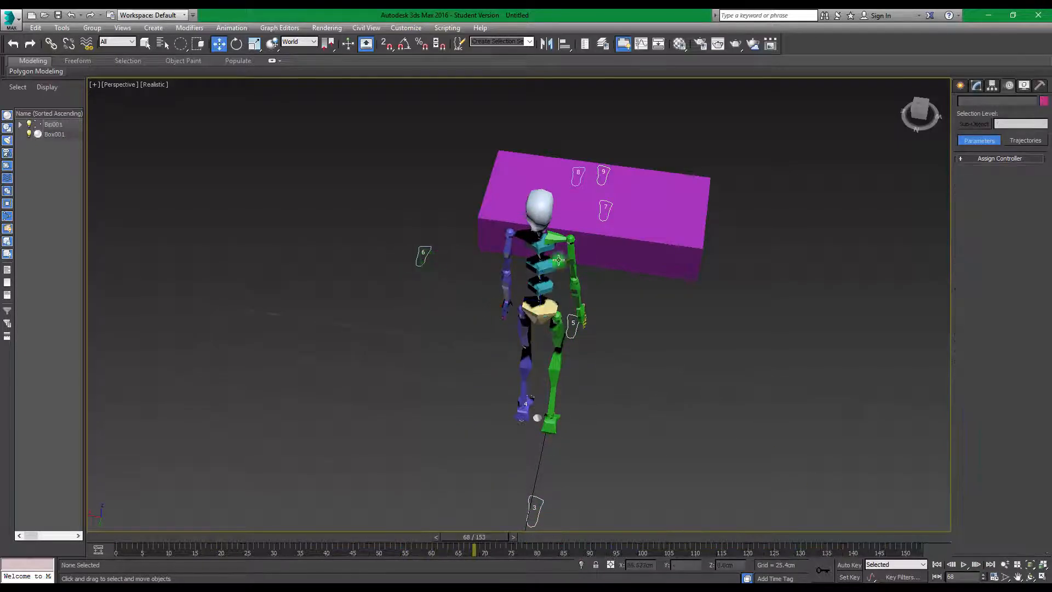
left_click(540, 311)
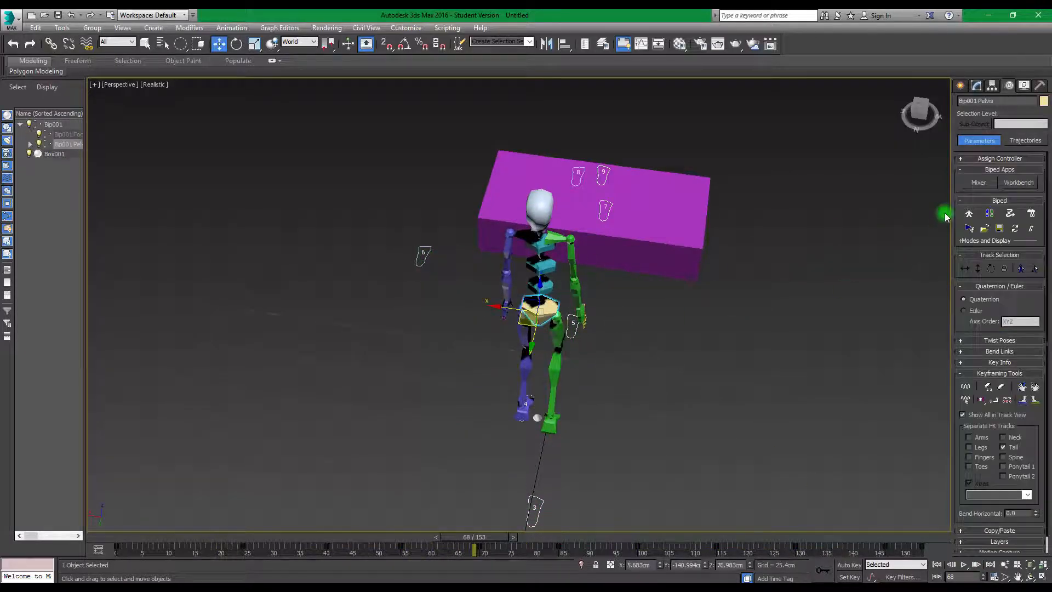
left_click(989, 213)
left_click(423, 257)
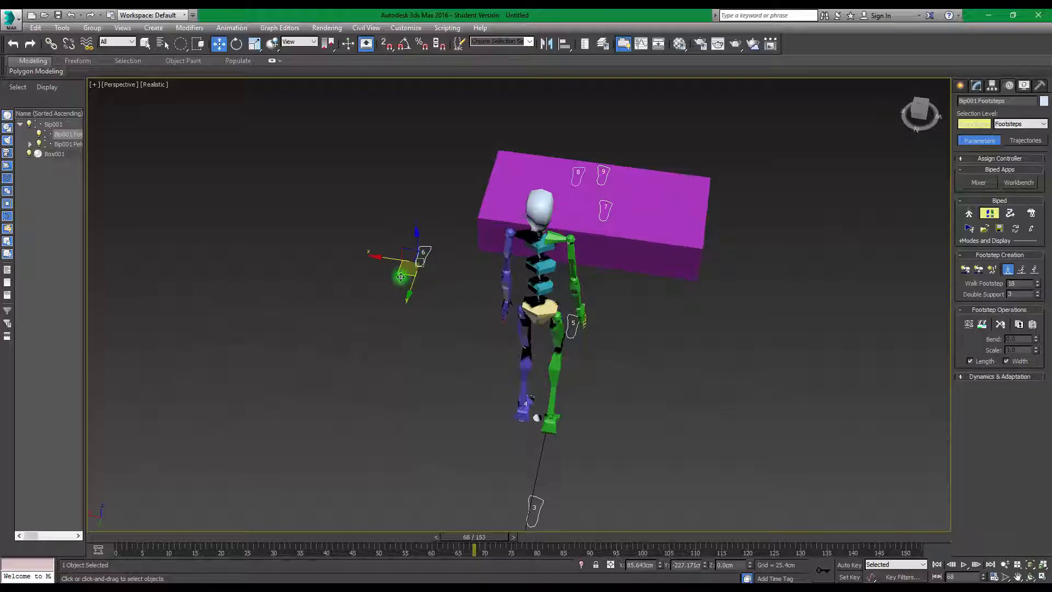
left_click_drag(400, 276, 539, 302)
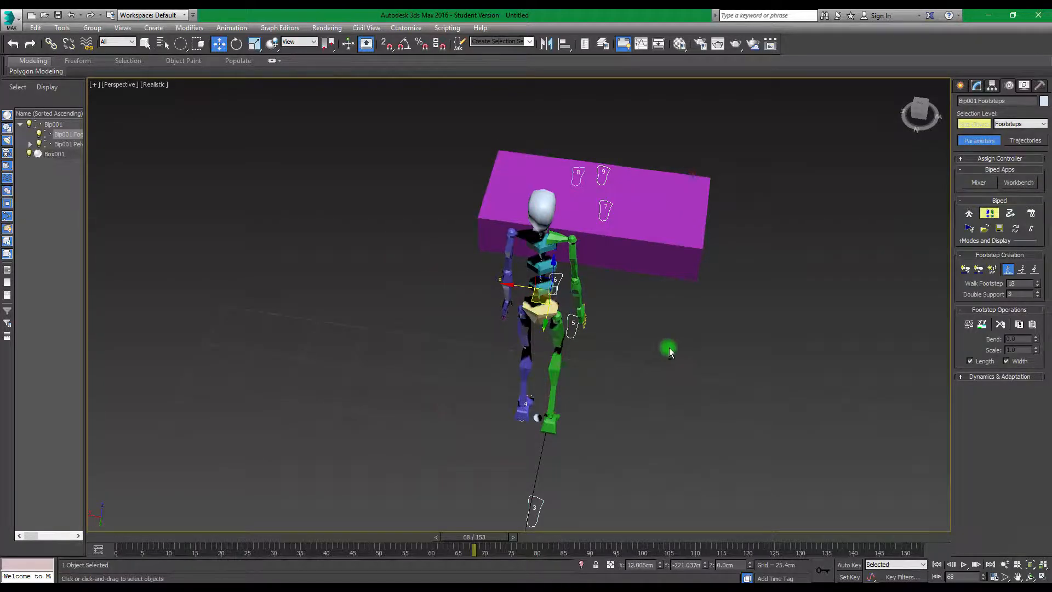
Step: Scrub the walk toward the box and shift footstep 6 sideways to about X 20.7 cm
middle_click_drag(668, 347, 585, 330, "alt")
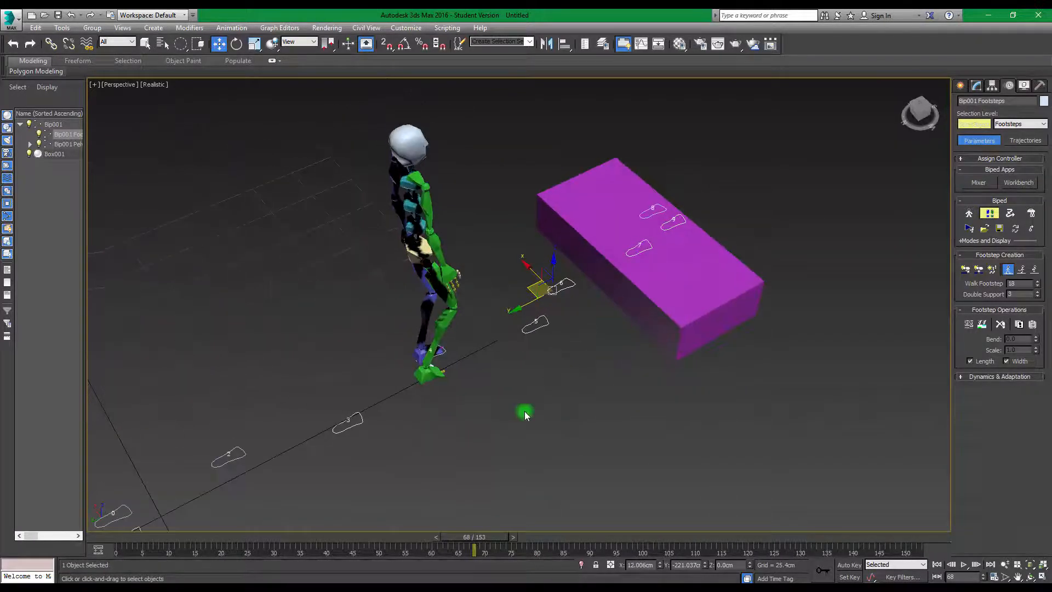
left_click_drag(458, 535, 607, 468)
middle_click_drag(607, 467, 624, 309, "alt")
left_click_drag(515, 291, 503, 294)
Step: Scrub to frame 111, where the biped steps onto the box, leave Footstep Mode and select the right calf
left_click_drag(617, 542, 680, 528)
middle_click_drag(716, 341, 542, 342, "alt")
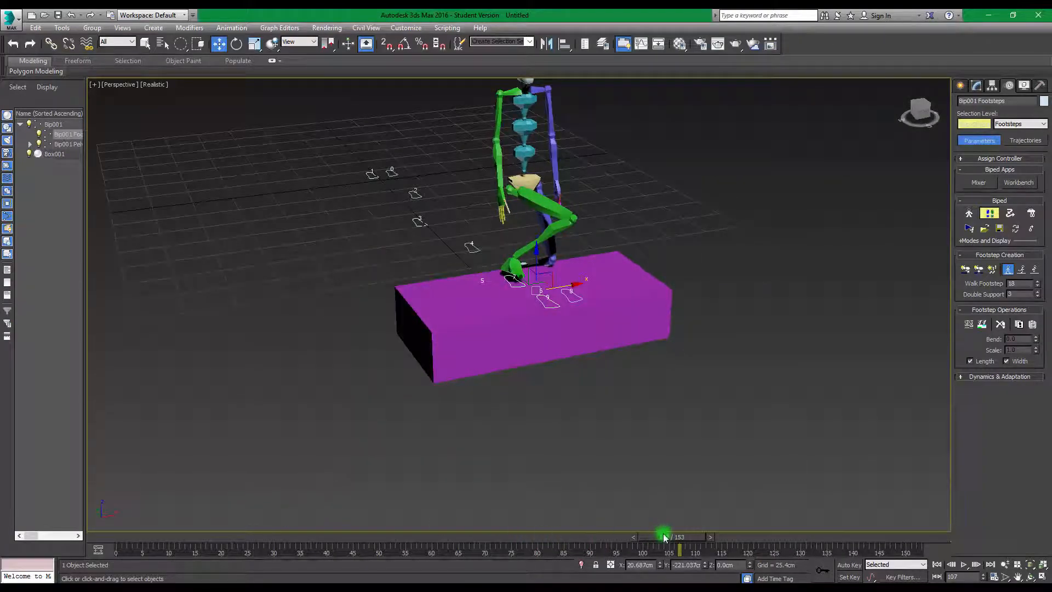
left_click_drag(662, 536, 684, 550)
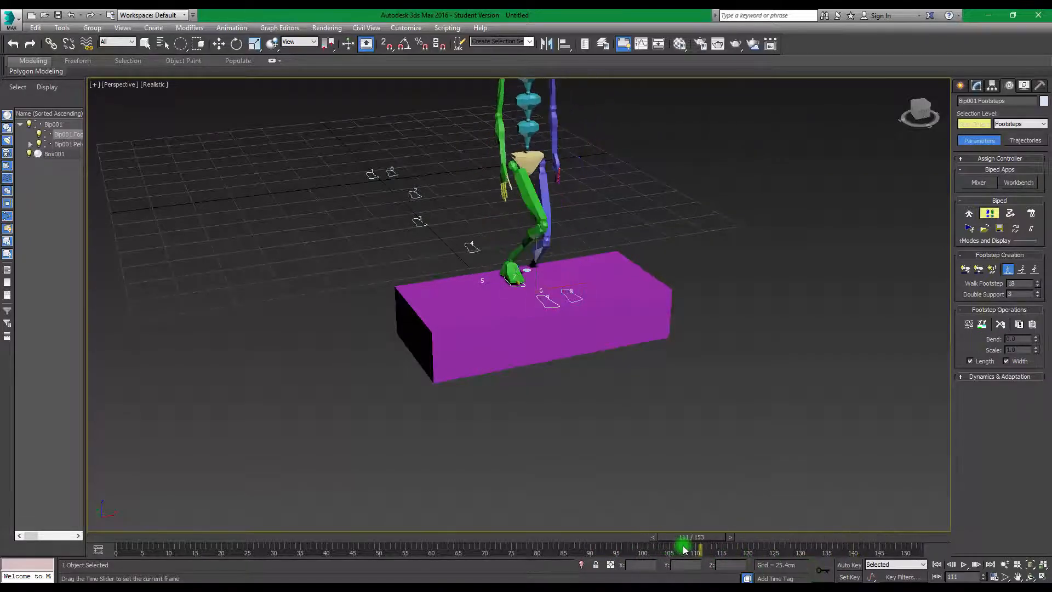
left_click(990, 218)
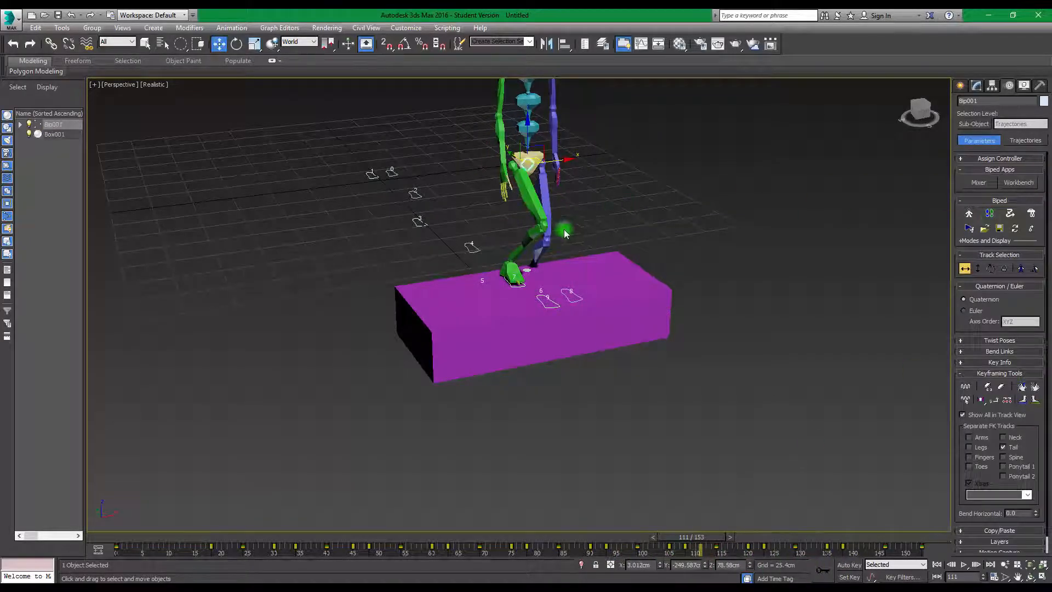
left_click(544, 230)
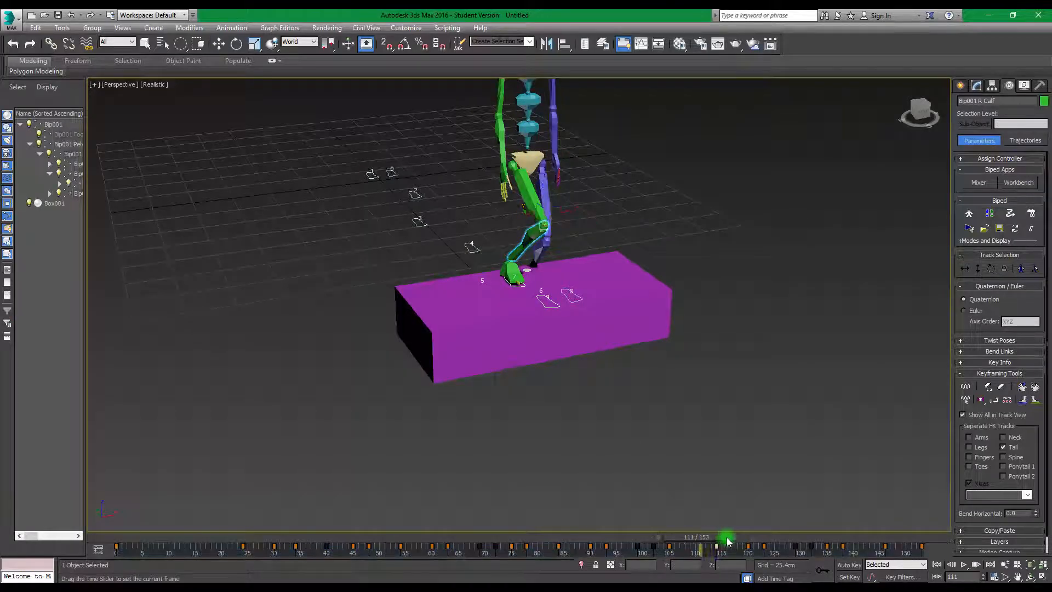
Step: Try to turn the outward-pointing right knee inward at frame 109 by moving and rotating the calf, using Set Key mode
left_click_drag(726, 538, 703, 538)
key("w")
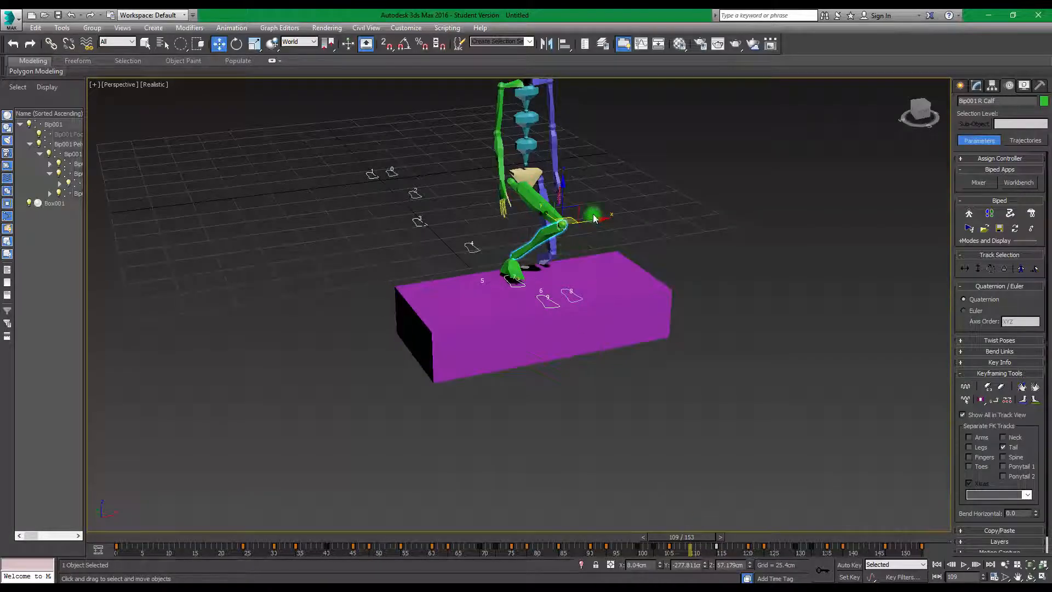
left_click_drag(605, 220, 593, 240)
key("e")
middle_click_drag(646, 300, 709, 499, "alt")
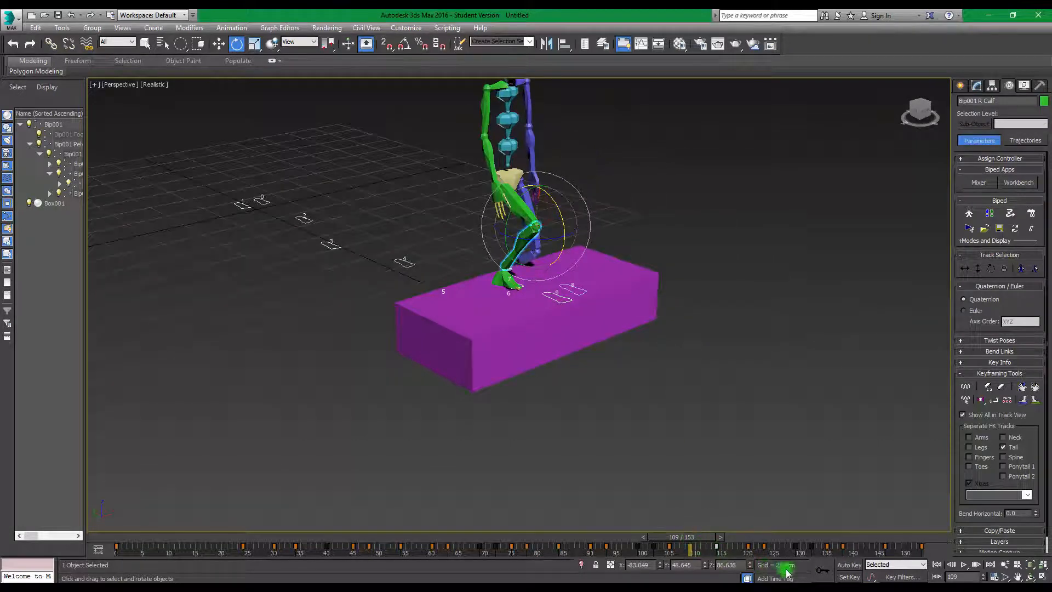
left_click(824, 570)
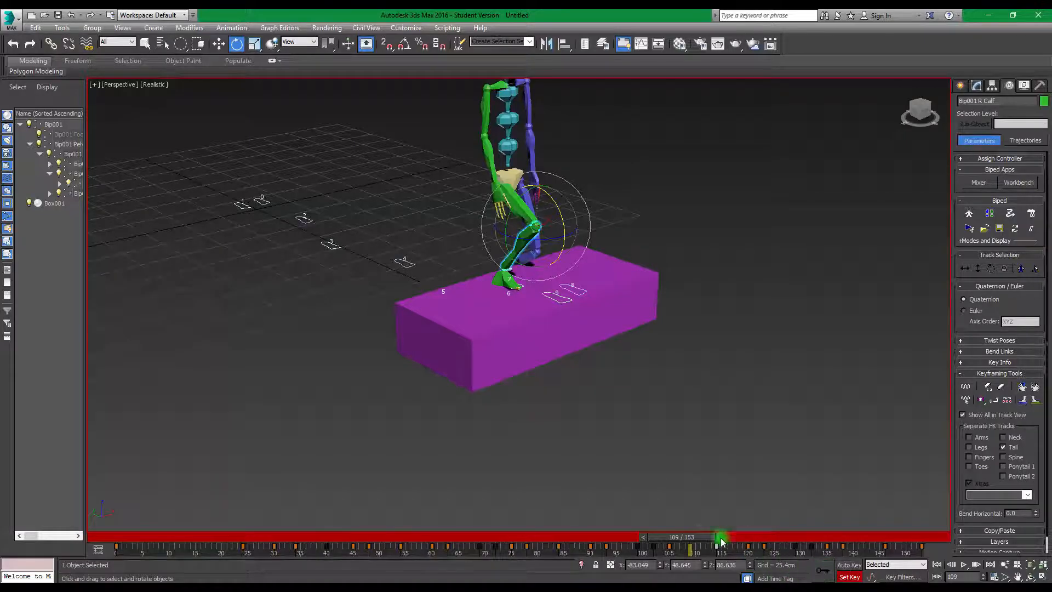
mouse_move(699, 537)
left_mouse_down()
mouse_move(688, 538)
mouse_move(713, 538)
mouse_move(701, 537)
left_mouse_up()
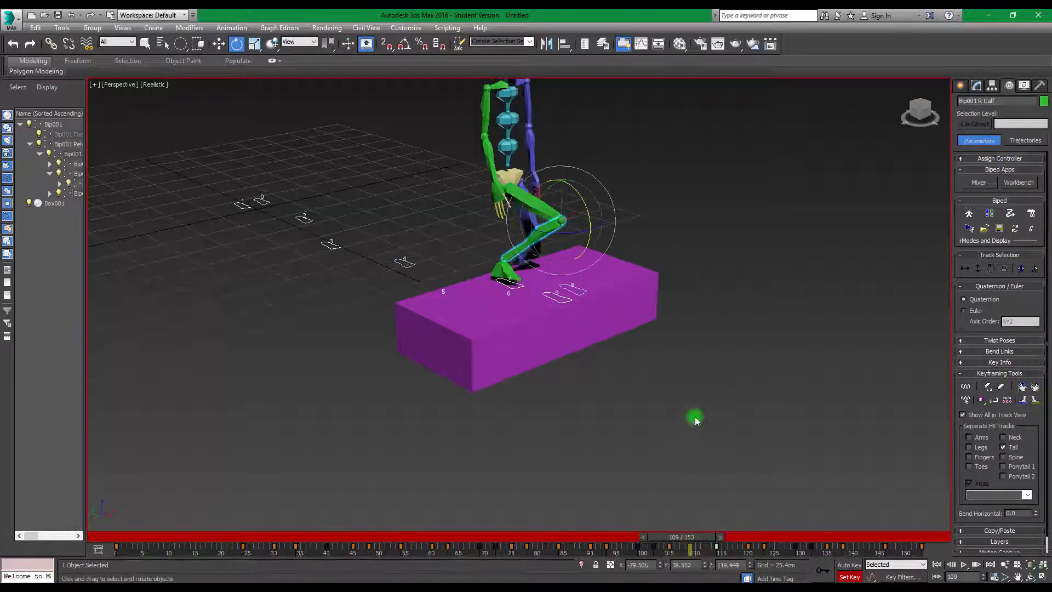
Step: Turn on Auto Key and rotate the right calf at frame 109 to swing the knee inward over the foot
middle_click_drag(695, 417, 608, 295, "alt")
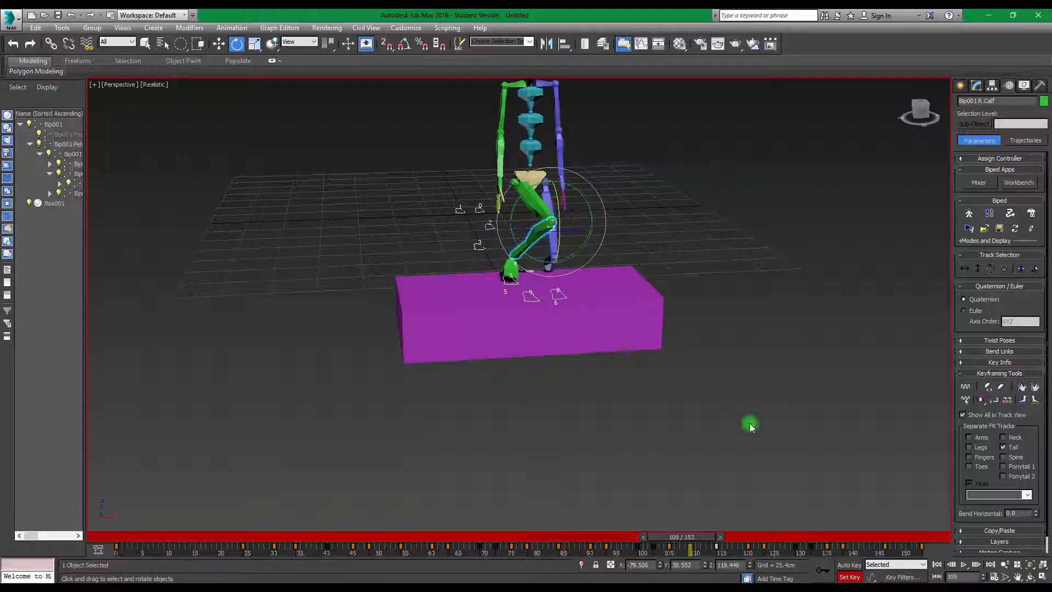
left_click(846, 564)
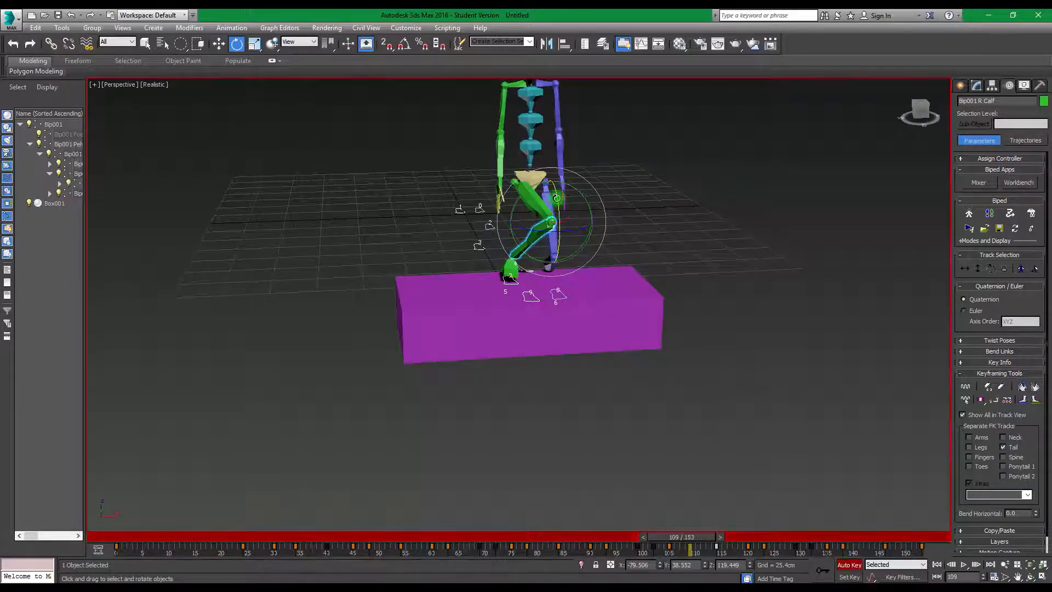
left_click_drag(556, 197, 556, 246)
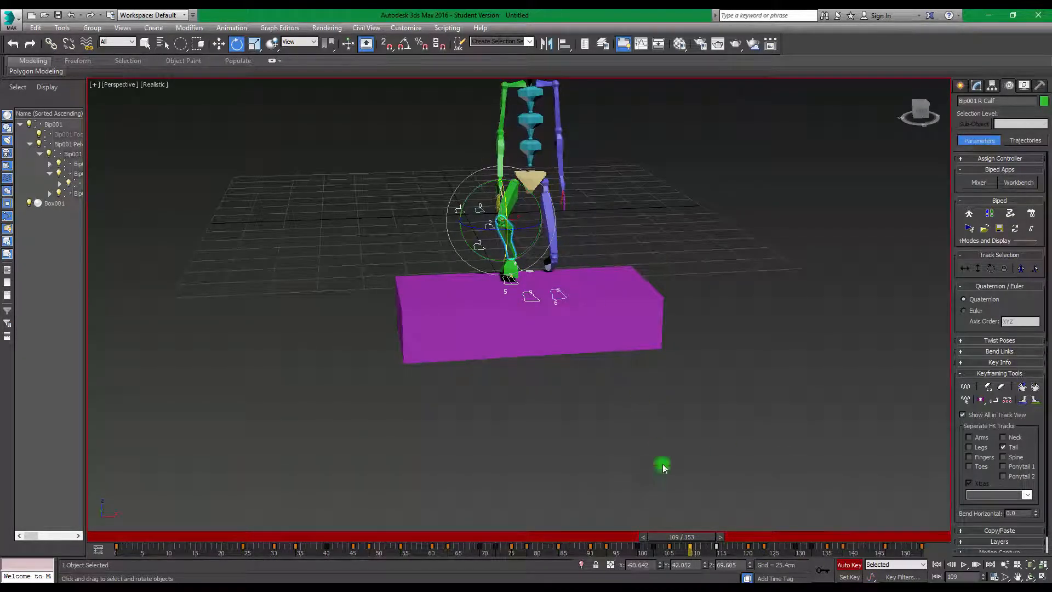
Step: Go to frame 105 and rotate the right calf so the knee stays in line with the foot
mouse_move(698, 540)
left_mouse_down()
mouse_move(606, 536)
mouse_move(714, 538)
mouse_move(684, 537)
left_mouse_up()
key("e")
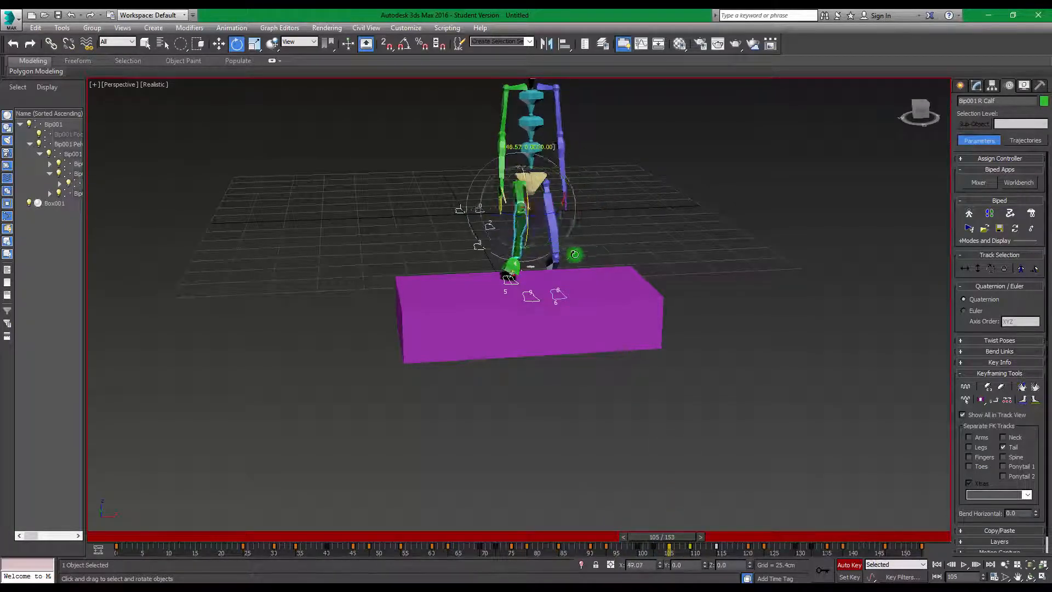
left_click_drag(574, 260, 574, 261)
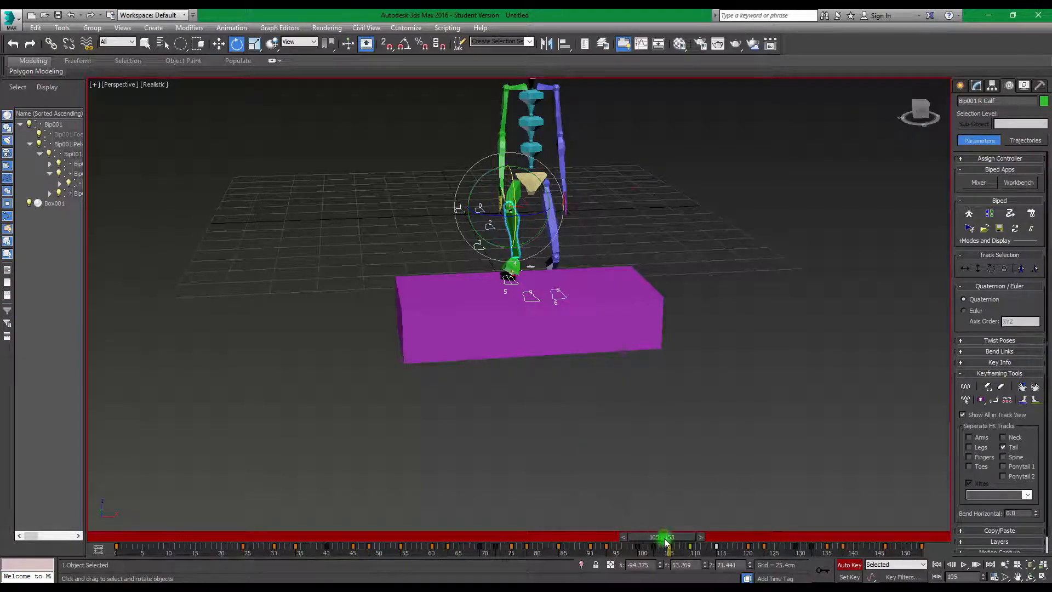
Step: Go to frame 101, select the right calf's key beside it and scrub through to frame 114 to check the leg motion
mouse_move(665, 541)
left_mouse_down()
mouse_move(648, 539)
mouse_move(688, 539)
mouse_move(657, 539)
left_mouse_up()
key("e")
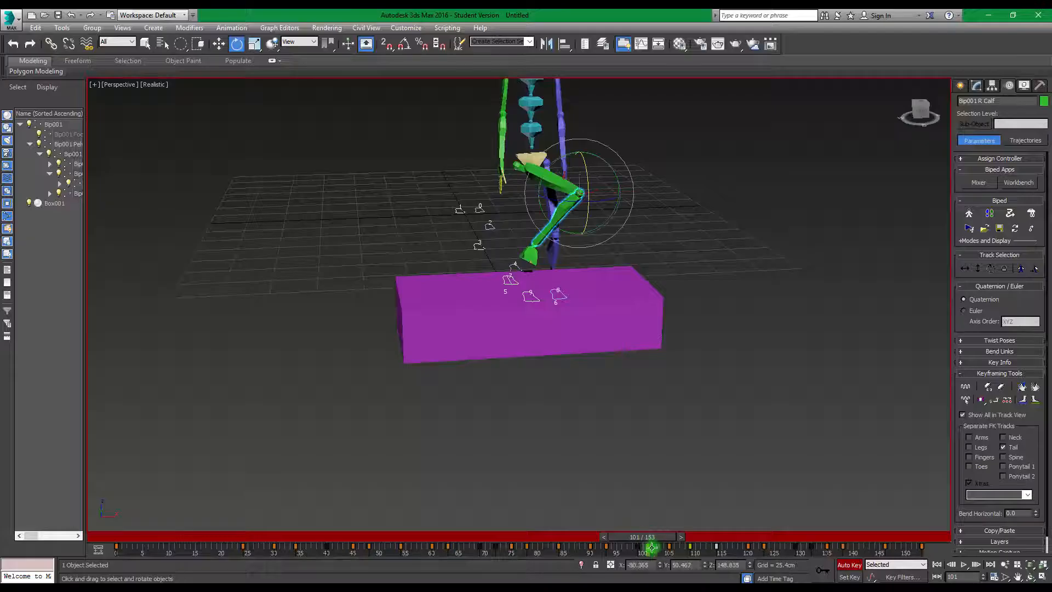
left_click(655, 548)
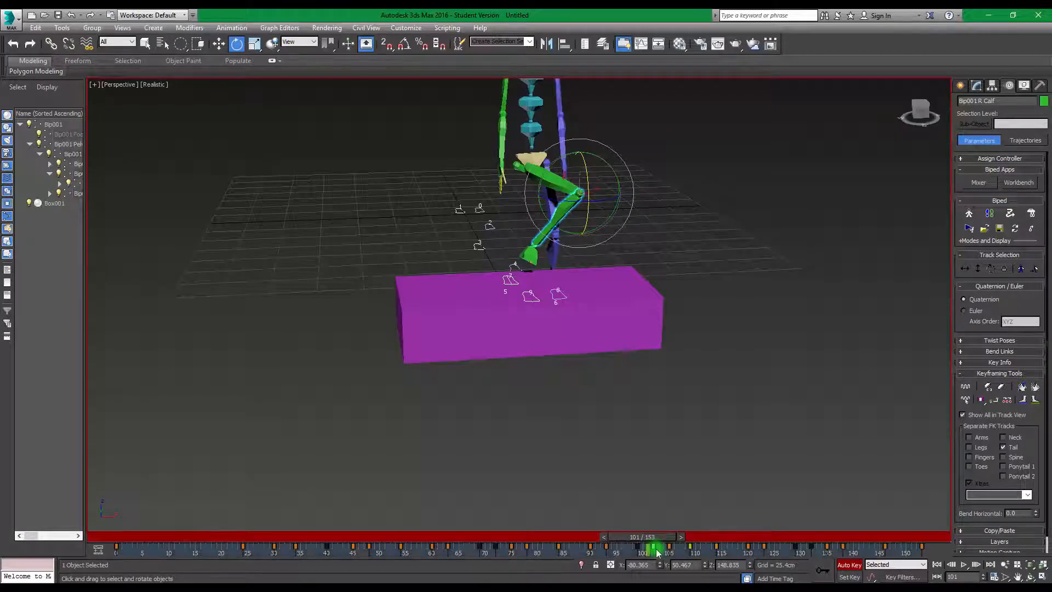
left_click_drag(657, 549, 593, 535)
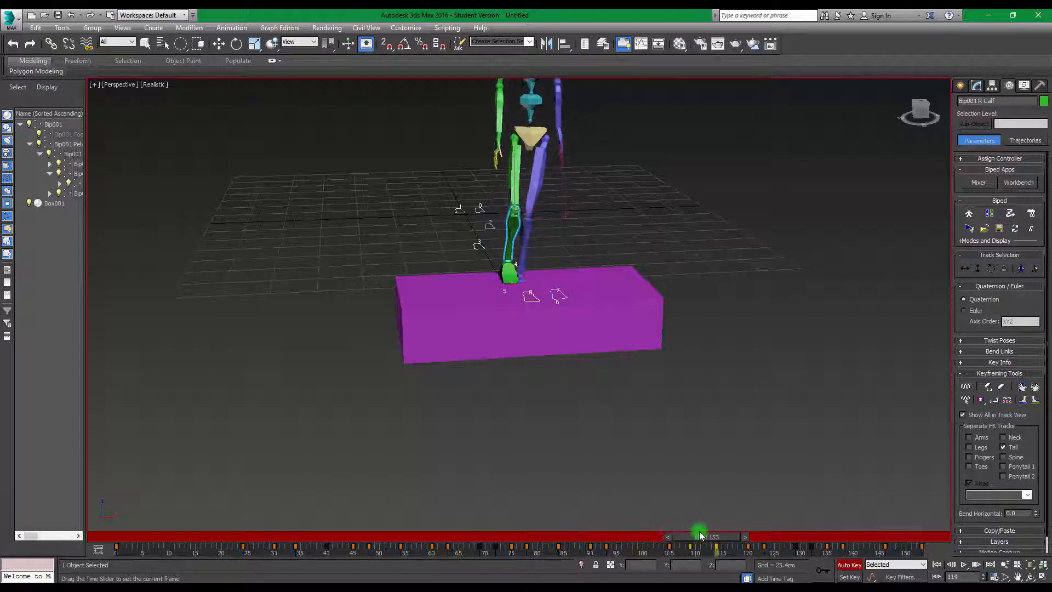
left_click_drag(699, 531, 697, 488)
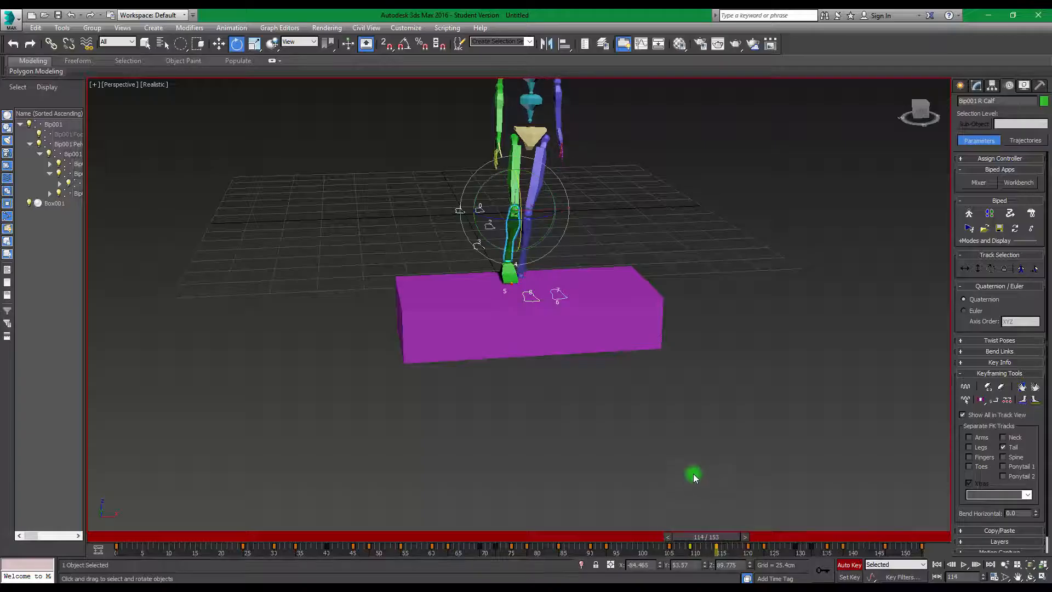
Step: Set the selection filter to Bone and select the biped's left foot at frame 114
middle_click_drag(651, 340, 543, 350, "alt")
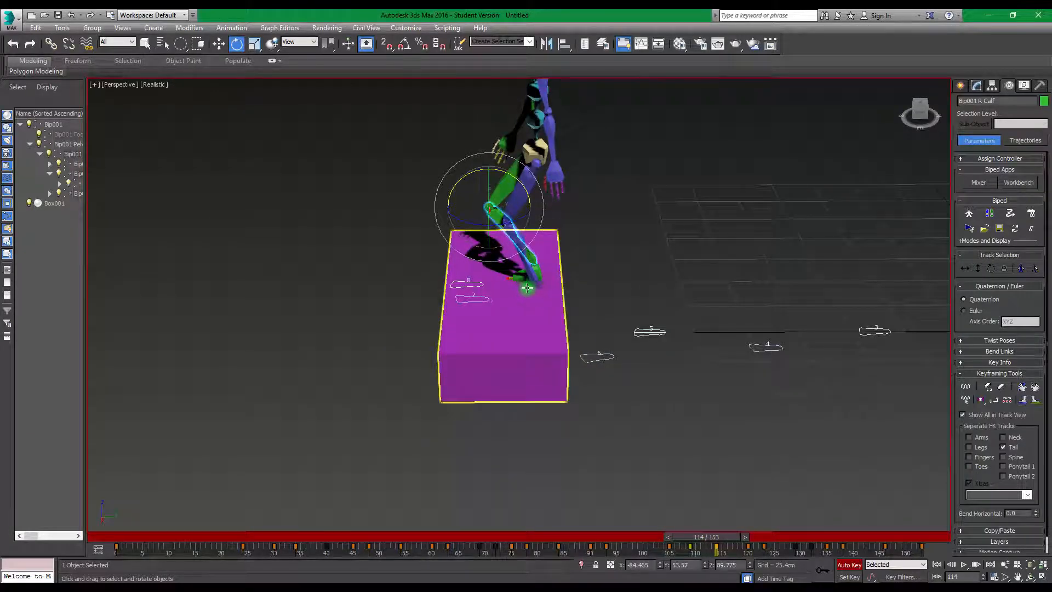
left_click(131, 42)
left_click(116, 129)
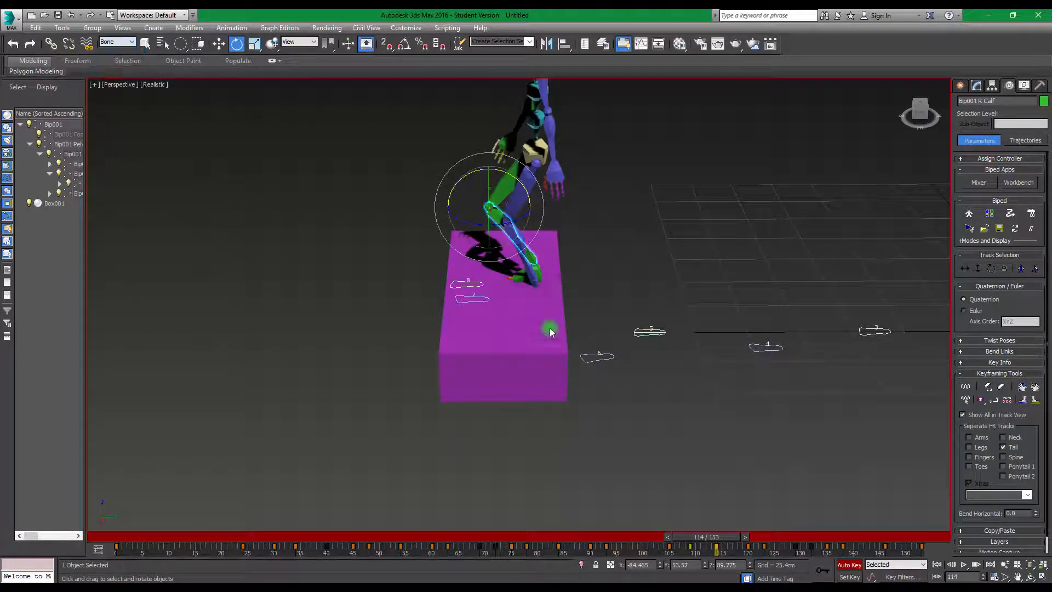
left_click(530, 280)
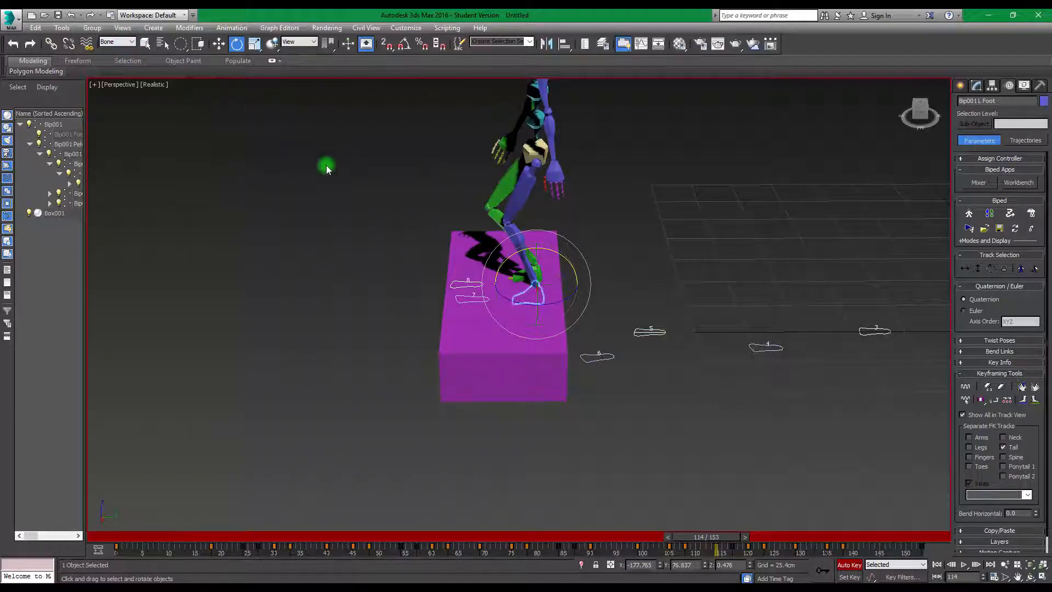
Step: At frame 111, rotate the left foot so its toes point down and move it lower and back, clear of the box
middle_click_drag(610, 290, 633, 249, "alt")
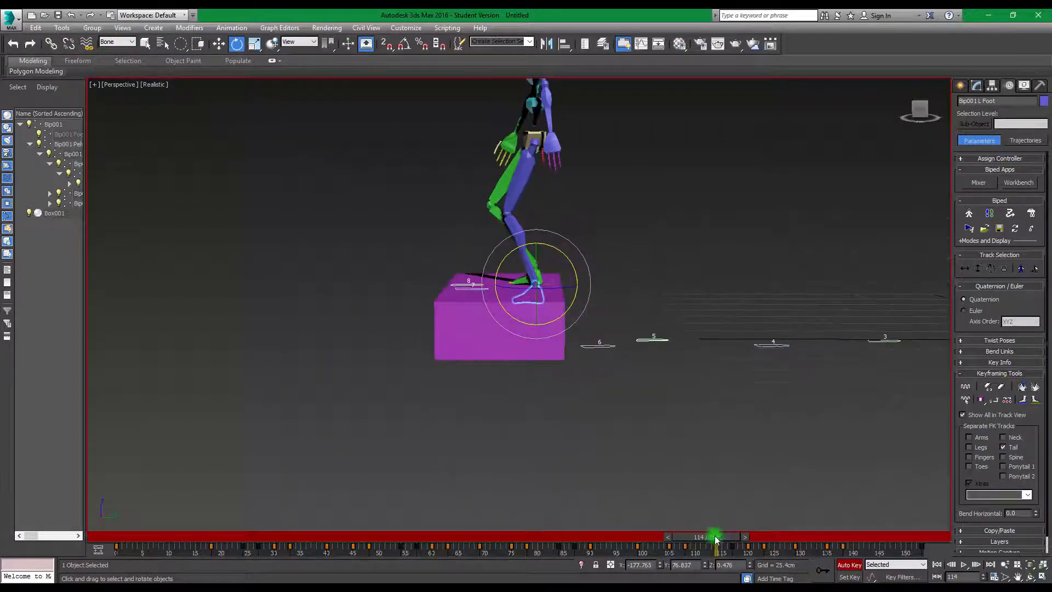
mouse_move(721, 541)
left_mouse_down()
mouse_move(750, 539)
mouse_move(722, 544)
left_mouse_up()
key("e")
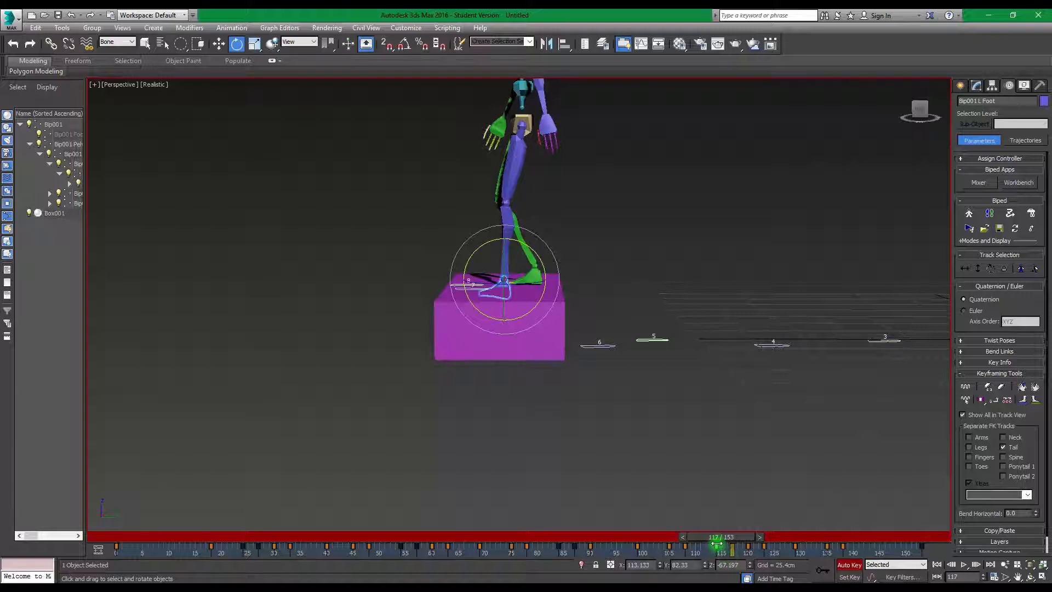
left_click_drag(731, 538, 704, 521)
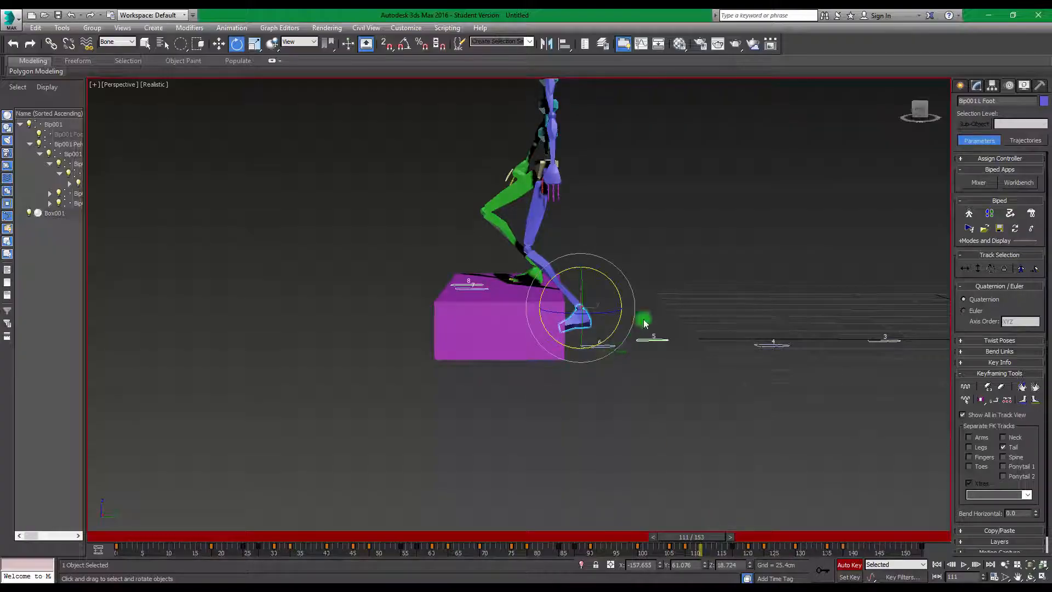
left_click(596, 303)
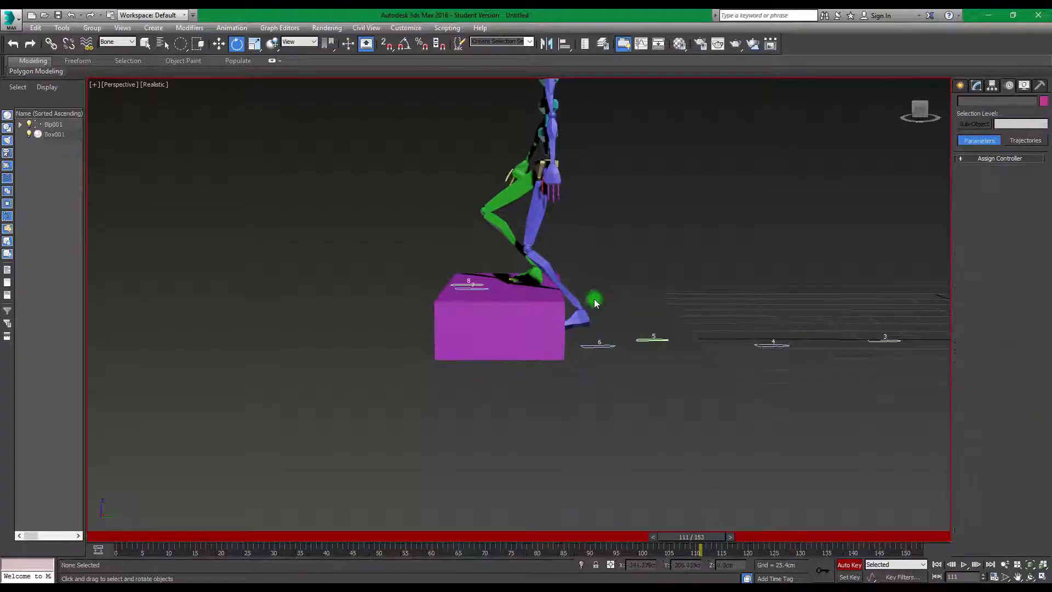
left_click(584, 319)
left_click_drag(604, 277, 564, 242)
key("w")
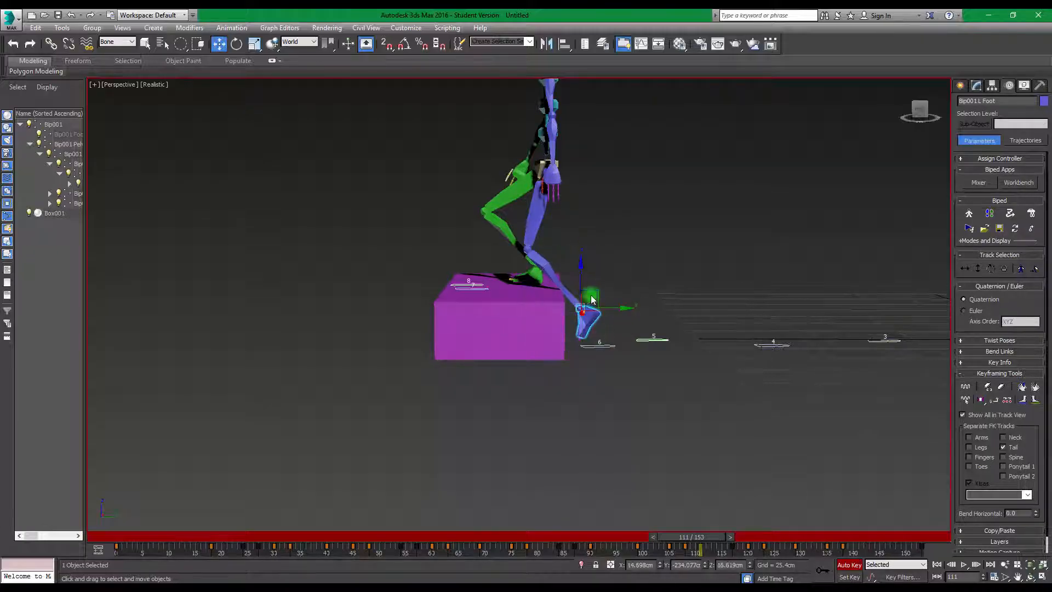
mouse_move(598, 290)
left_mouse_down()
mouse_move(599, 249)
mouse_move(602, 300)
left_mouse_up()
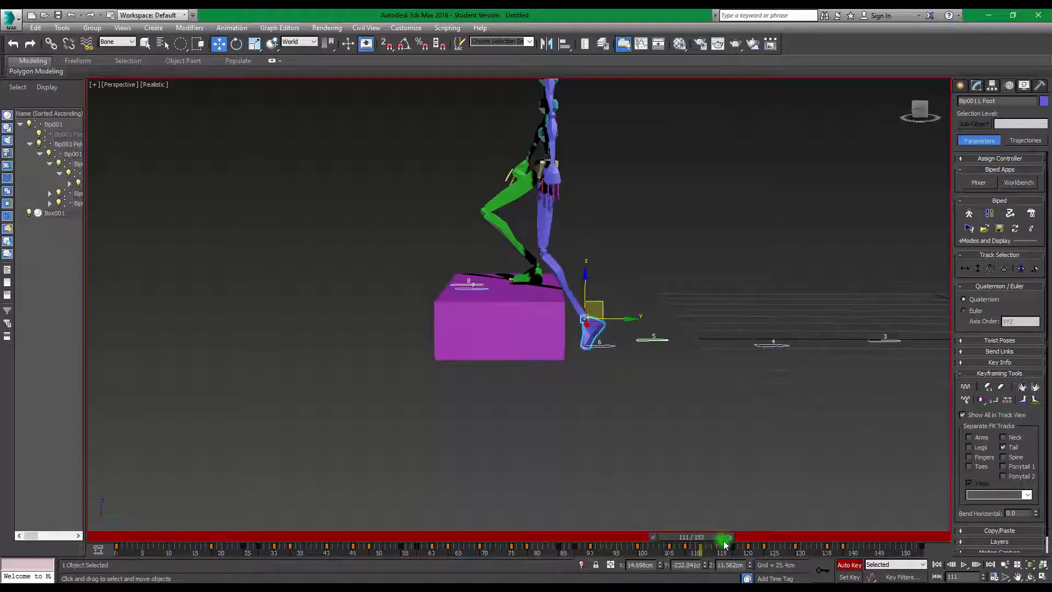
Step: At frame 115, raise the left foot above the top of the box, then check the motion up to frame 120
left_click_drag(717, 542, 737, 533)
key("w")
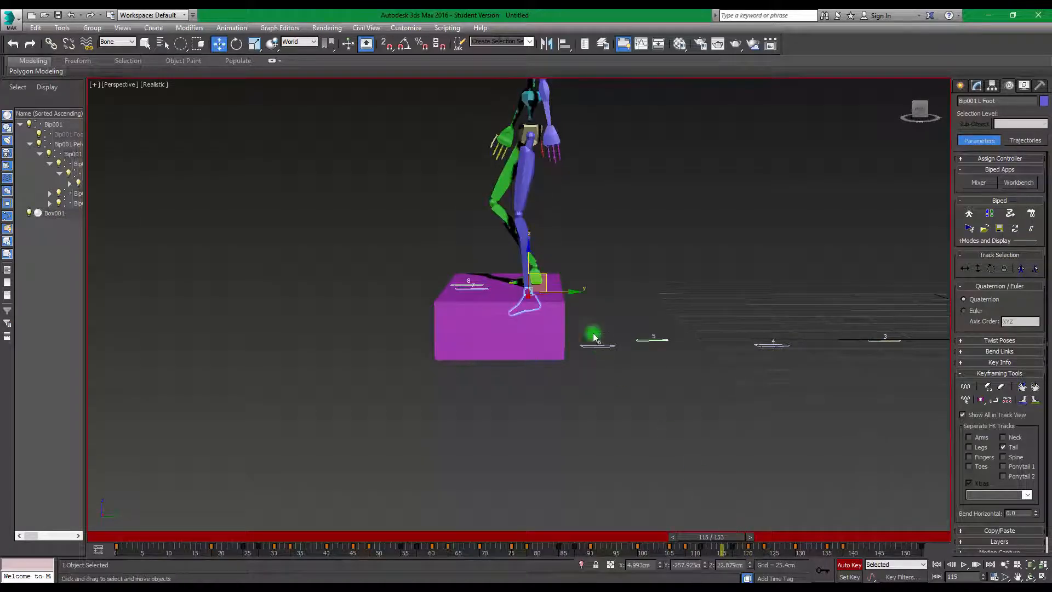
left_click_drag(546, 275, 551, 225)
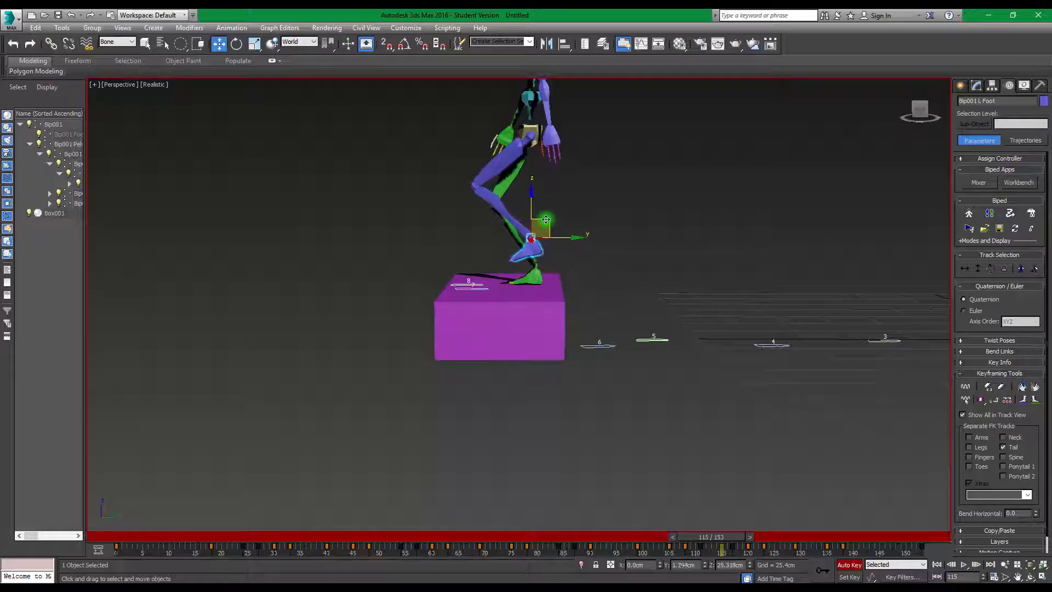
left_click_drag(724, 539, 750, 536)
key("w")
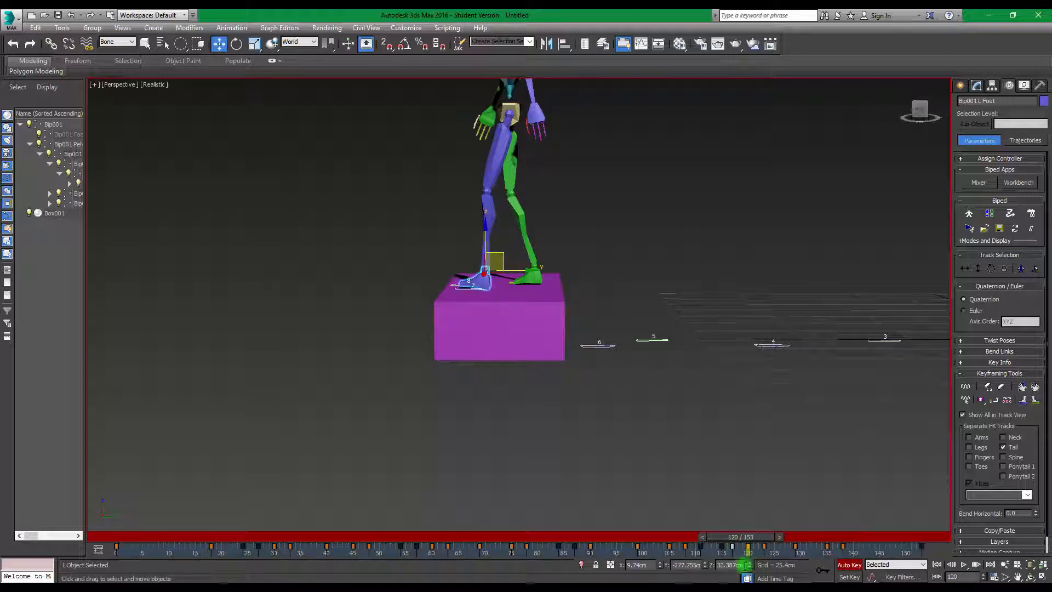
Step: Select the right foot and rotate it at frame 105 so it turns inward to face the walking direction
left_click_drag(742, 536, 634, 491)
left_click(653, 324)
middle_click_drag(764, 387, 662, 416, "alt")
left_click_drag(638, 536, 671, 539)
key("w")
middle_click_drag(688, 420, 665, 420, "alt")
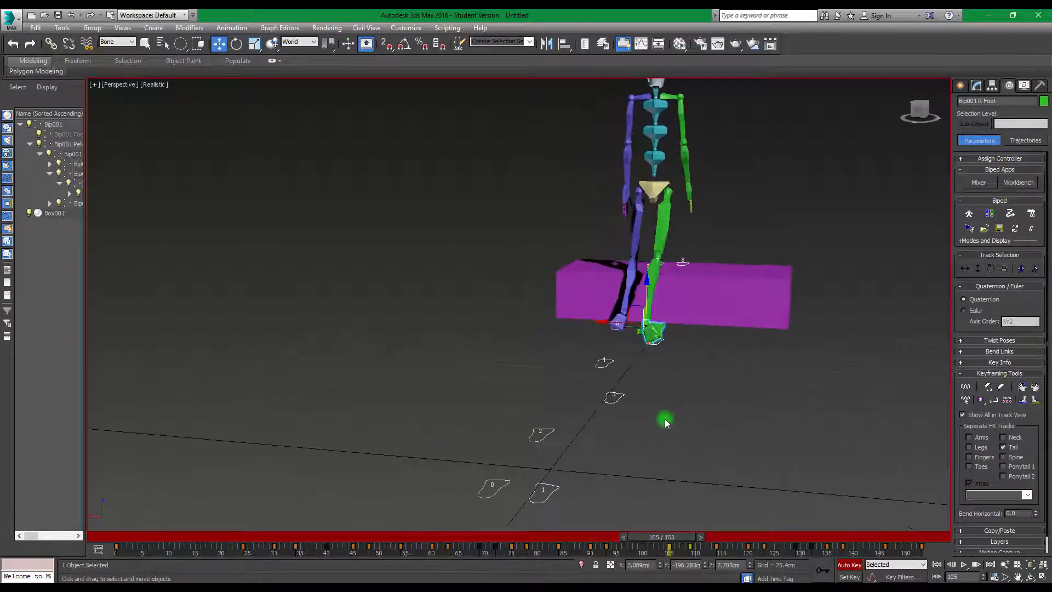
key("e")
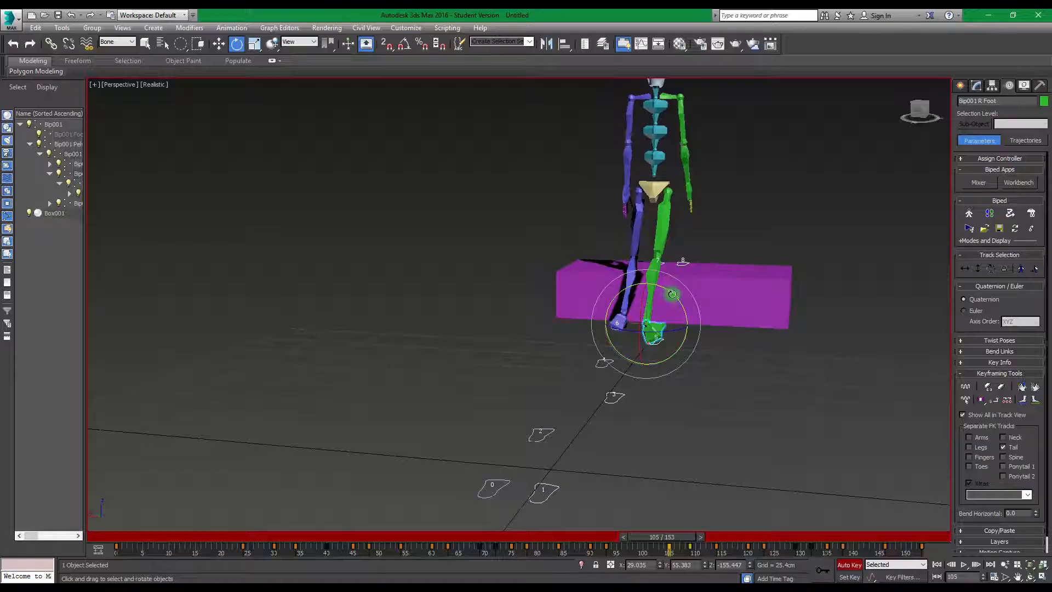
left_click_drag(674, 297, 701, 309)
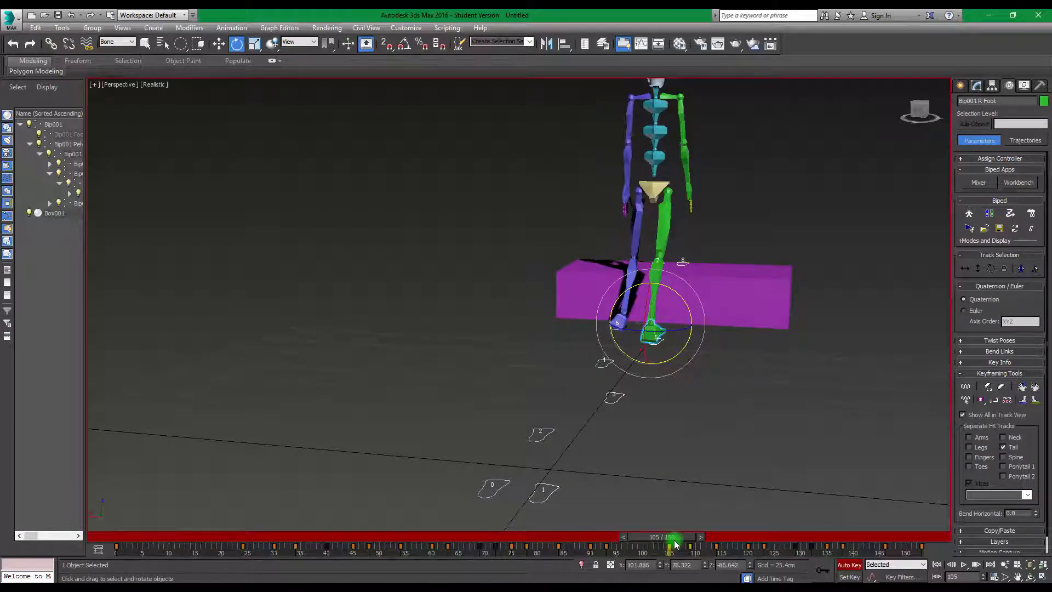
Step: Rotate the right foot at frames 90 and 93 so it points straight ahead toward the box
left_click_drag(675, 542, 601, 515)
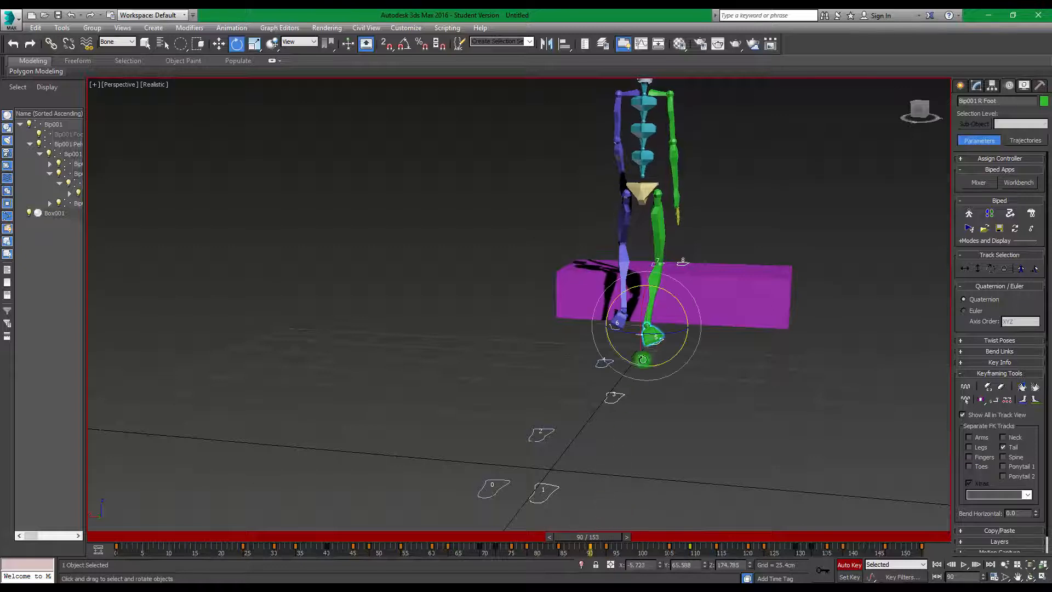
left_click_drag(695, 312, 695, 313)
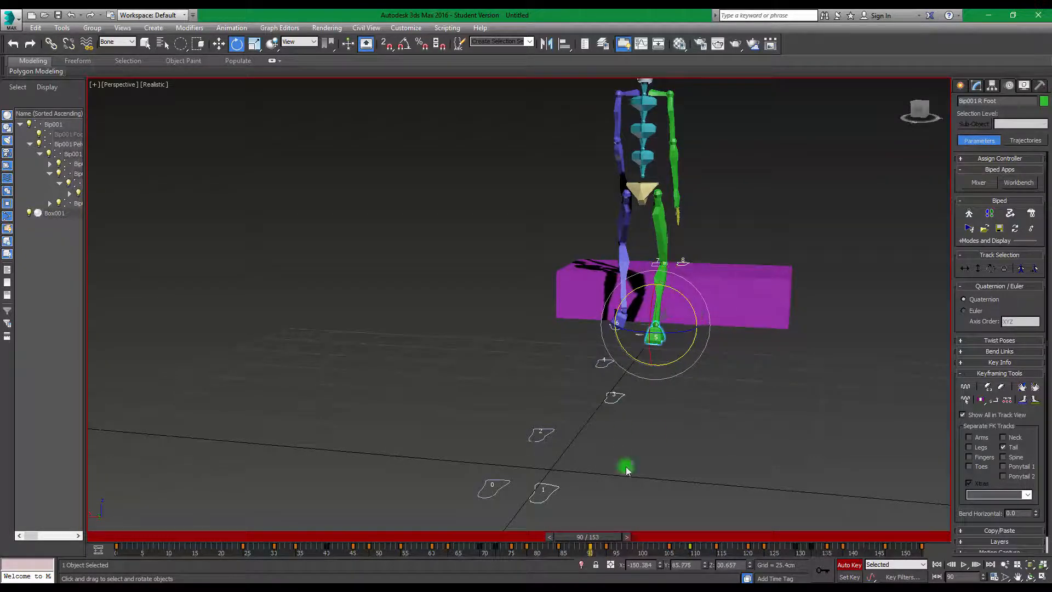
mouse_move(605, 542)
left_mouse_down()
mouse_move(655, 537)
mouse_move(585, 536)
mouse_move(622, 536)
left_mouse_up()
key("e")
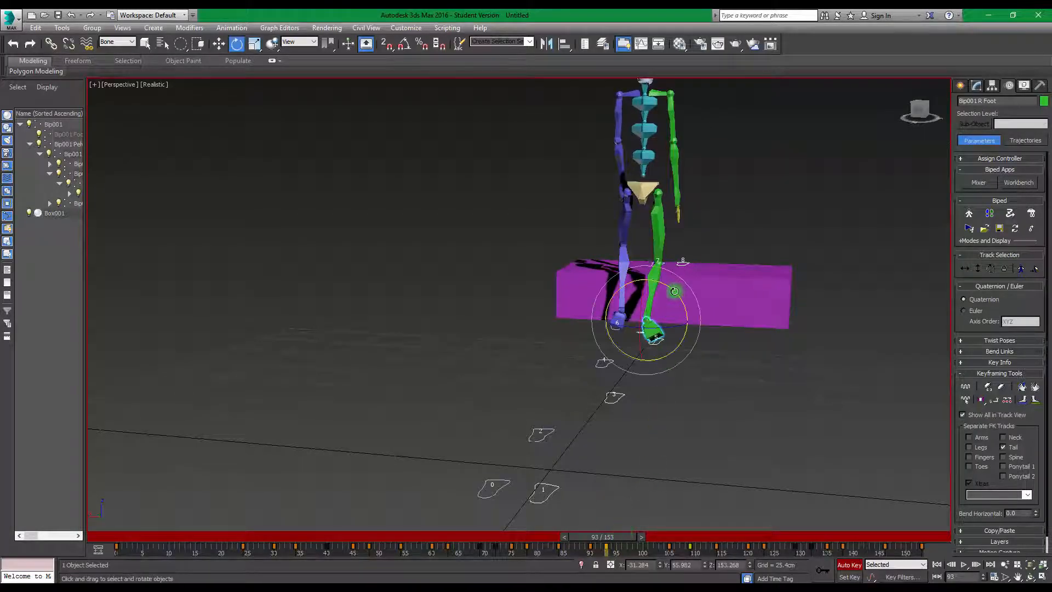
left_click_drag(674, 291, 682, 326)
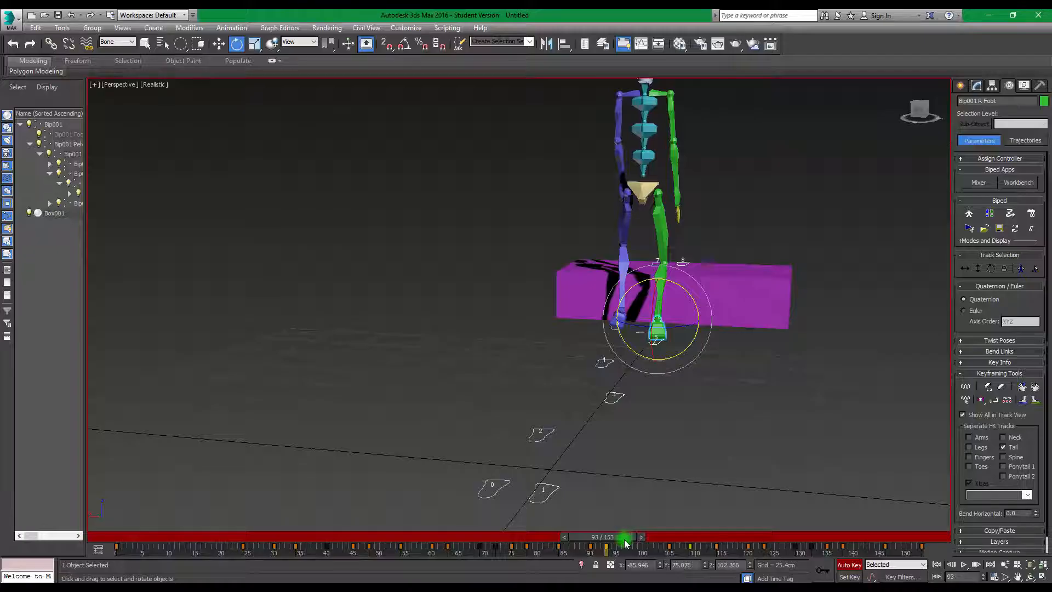
Step: Return to frame 0, turn off Auto Key and scrub through to frame 134 to review the walk onto the box
left_click_drag(623, 539, 261, 520)
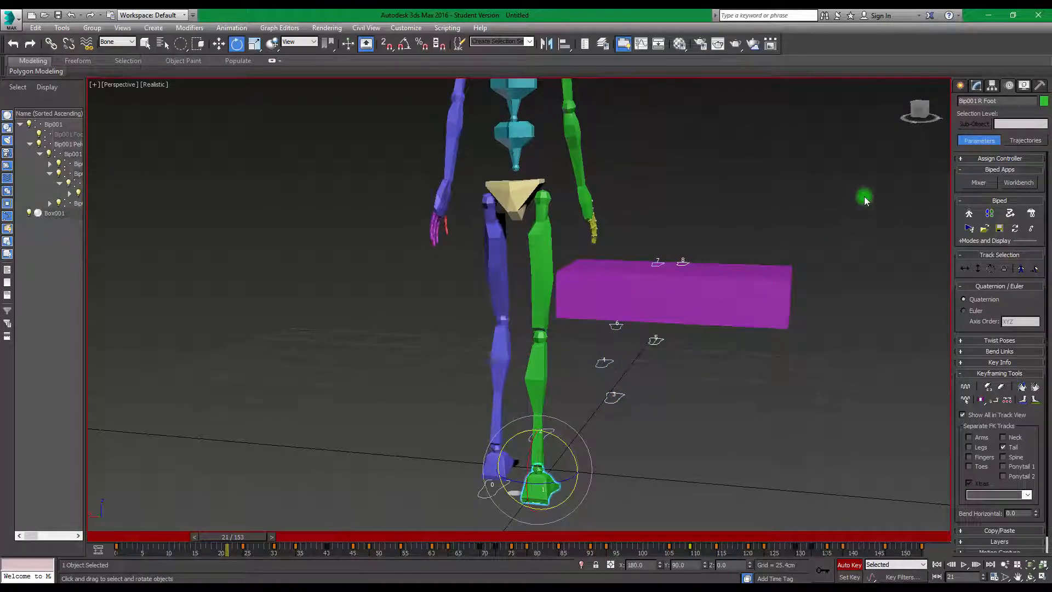
middle_click_drag(871, 377, 497, 350, "alt")
left_click_drag(259, 536, 106, 522)
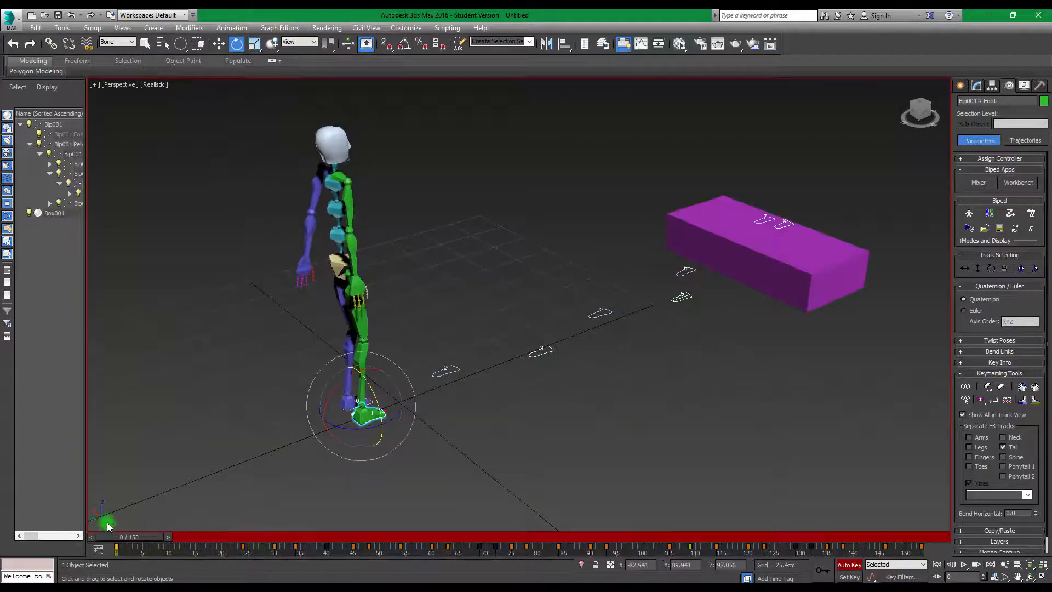
middle_click_drag(633, 347, 452, 396)
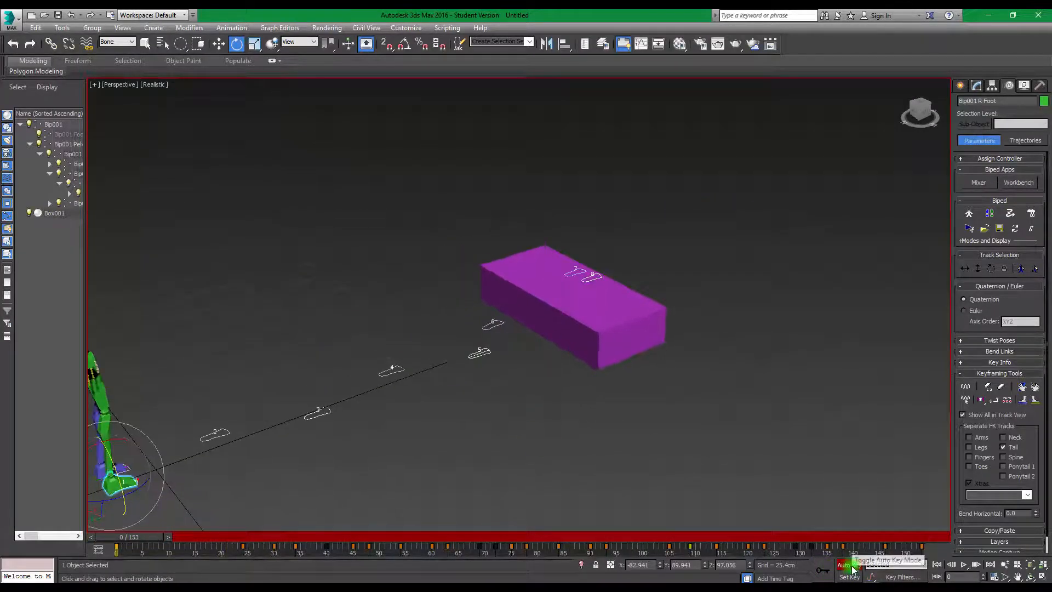
left_click(852, 566)
middle_click_drag(552, 431, 746, 421)
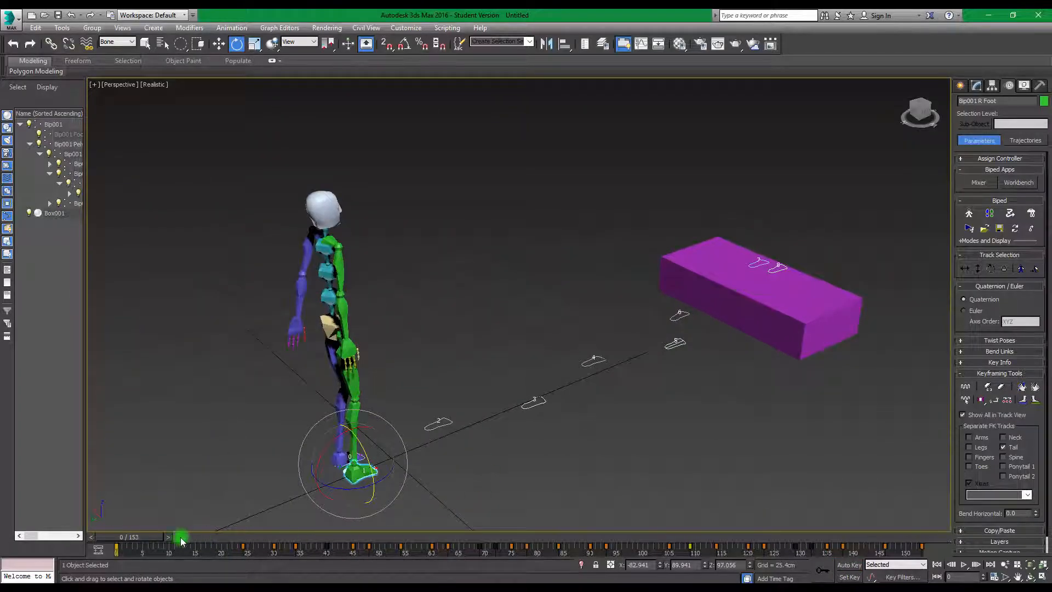
left_click_drag(140, 537, 854, 350)
key("e")
middle_click_drag(855, 349, 459, 457)
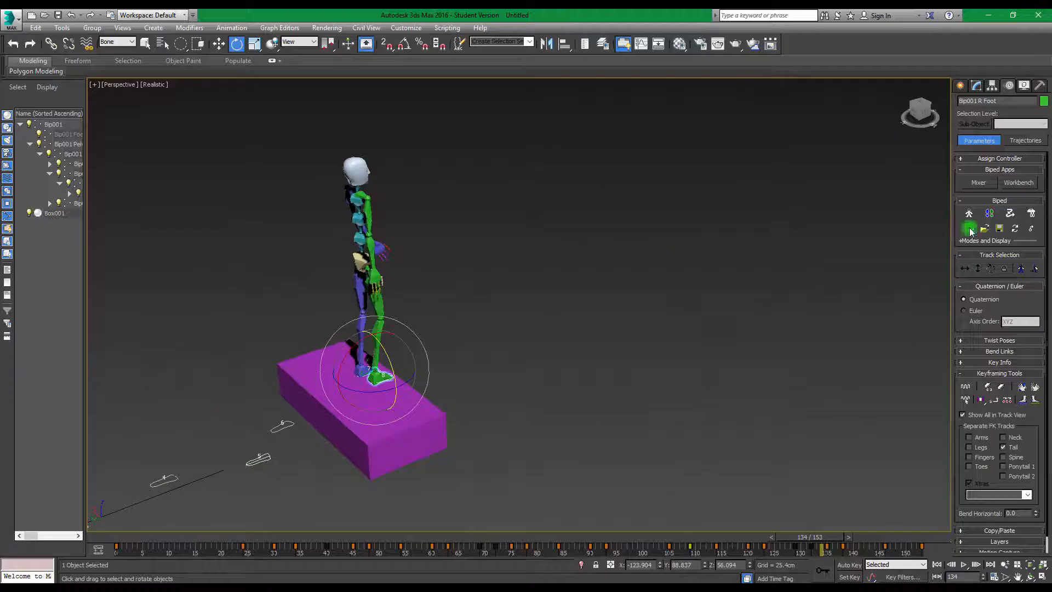
Step: In Footstep Mode, create 16 alternating run footsteps that start with the left foot after the last footstep
left_click(987, 213)
middle_click_drag(713, 312, 669, 356)
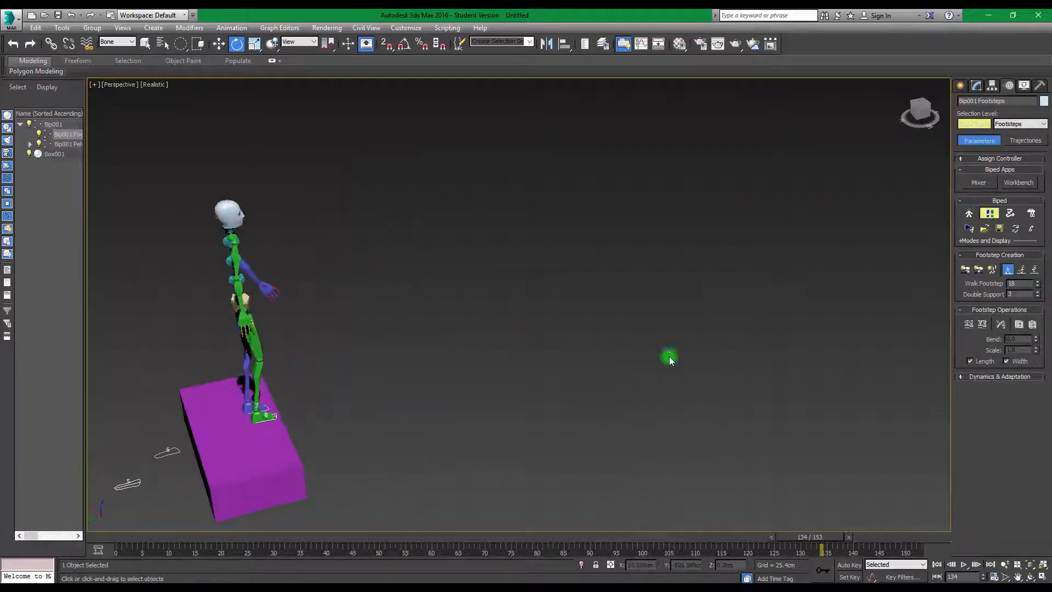
left_click(979, 269)
mouse_move(866, 524)
left_mouse_down()
mouse_move(739, 535)
mouse_move(206, 537)
mouse_move(873, 535)
mouse_move(841, 535)
mouse_move(864, 533)
mouse_move(854, 533)
left_mouse_up()
key("e")
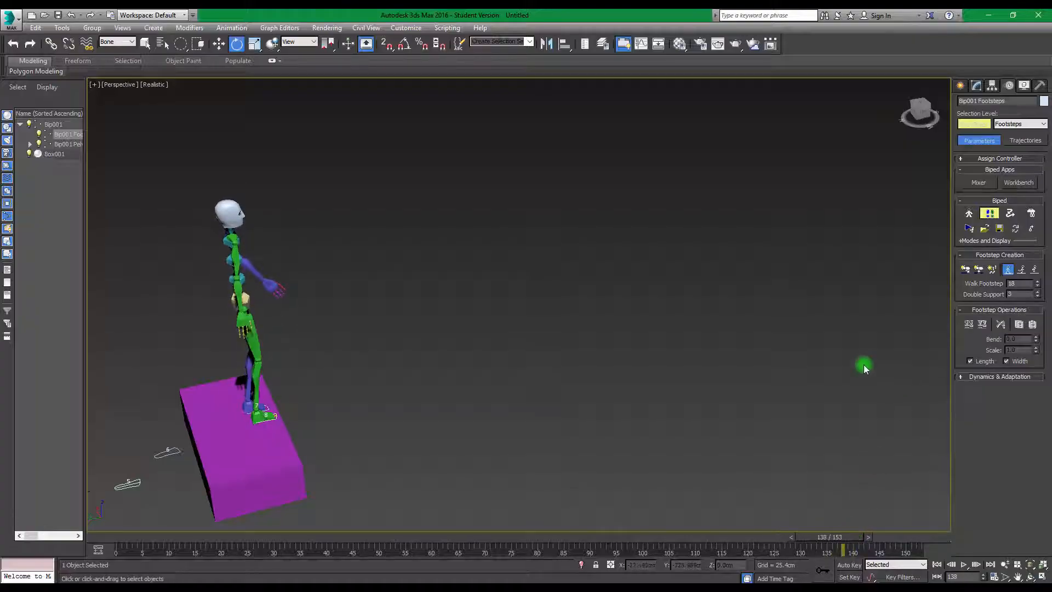
left_click(1022, 269)
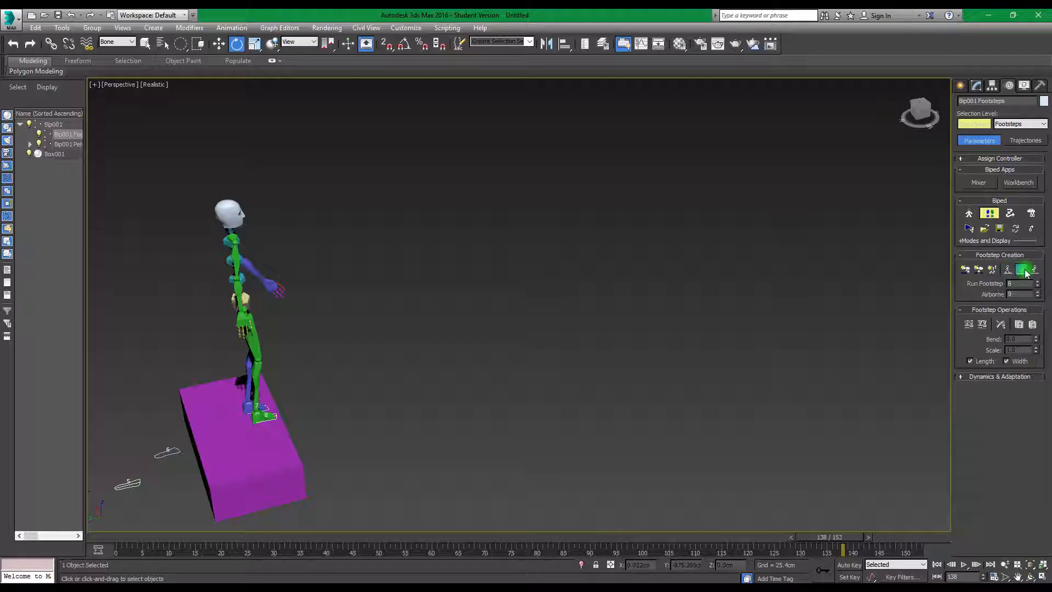
left_click(993, 269)
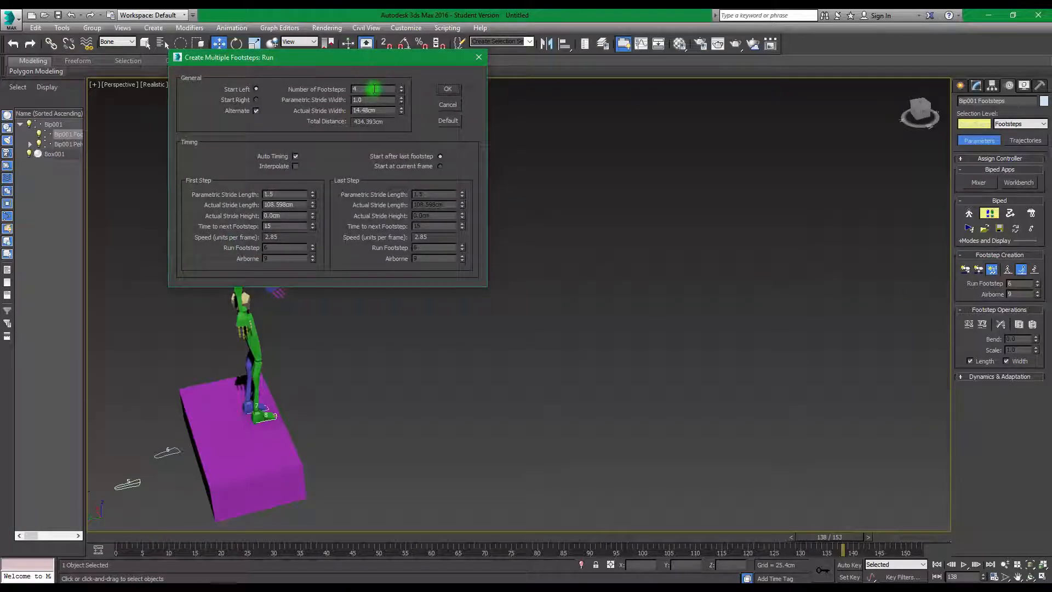
left_click_drag(370, 91, 330, 92)
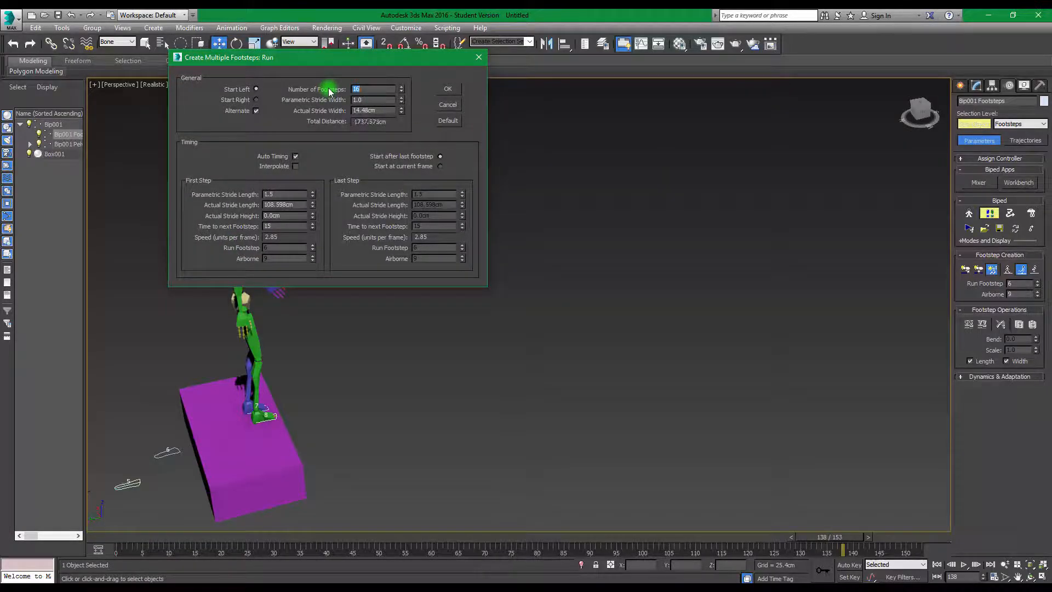
left_click(447, 88)
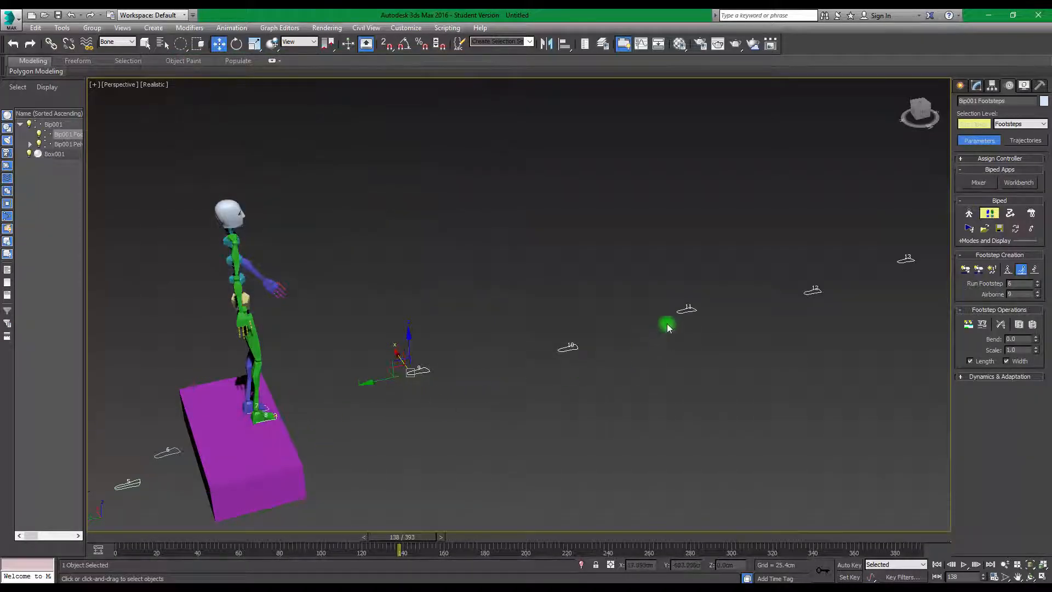
Step: Lower the new run footsteps by about 29 cm to bring them below the box top toward ground level
middle_click_drag(534, 324, 243, 254, "alt")
middle_click_drag(460, 307, 438, 301)
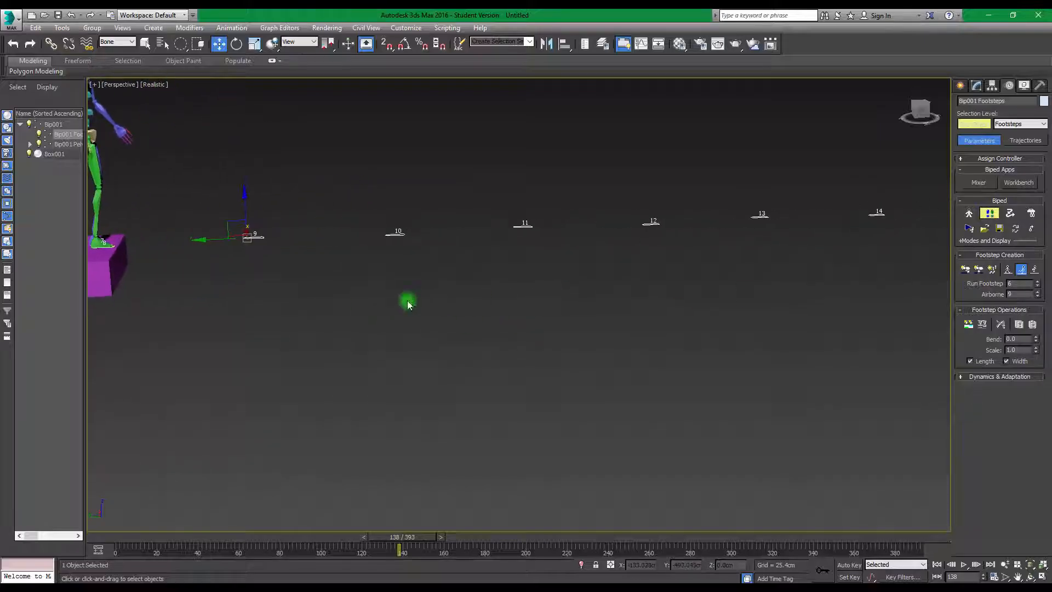
left_click_drag(244, 196, 242, 230)
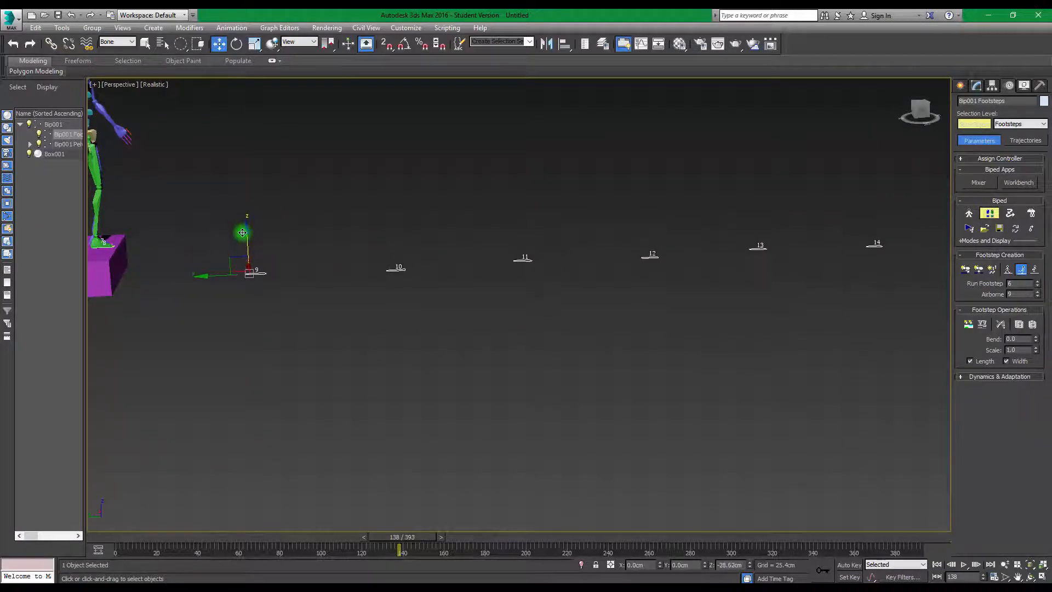
Step: Create keys for the inactive run footsteps and play the animation
scroll(297, 349, "up", 4)
middle_click_drag(297, 349, 310, 338)
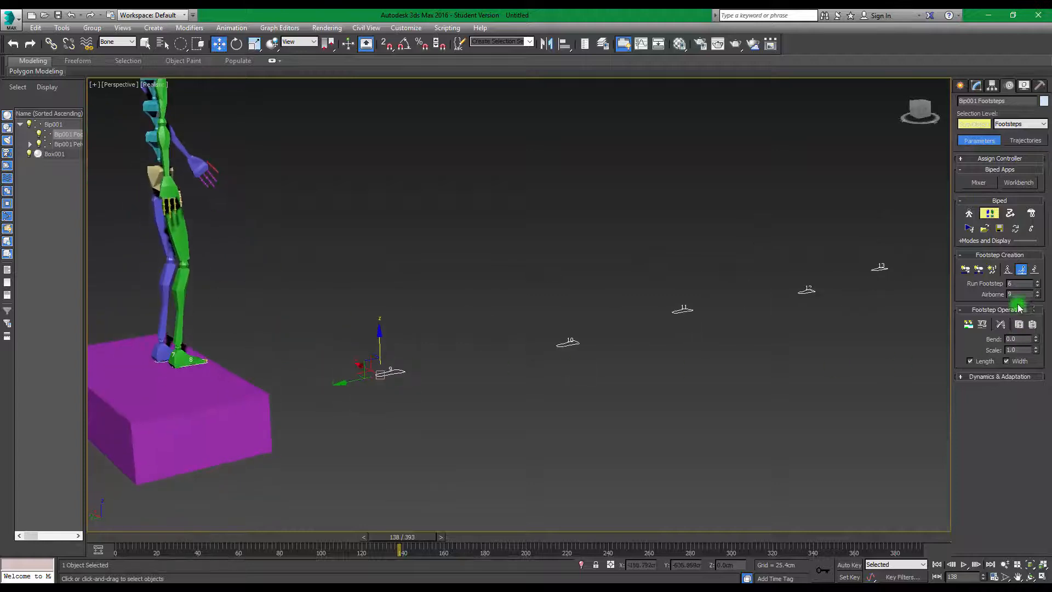
left_click(971, 325)
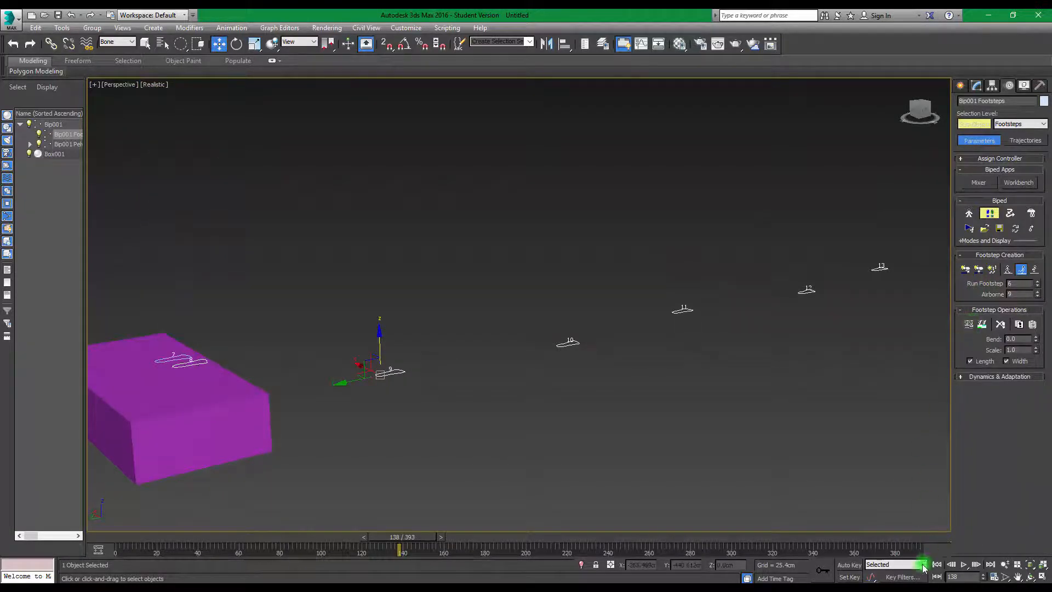
left_click(966, 565)
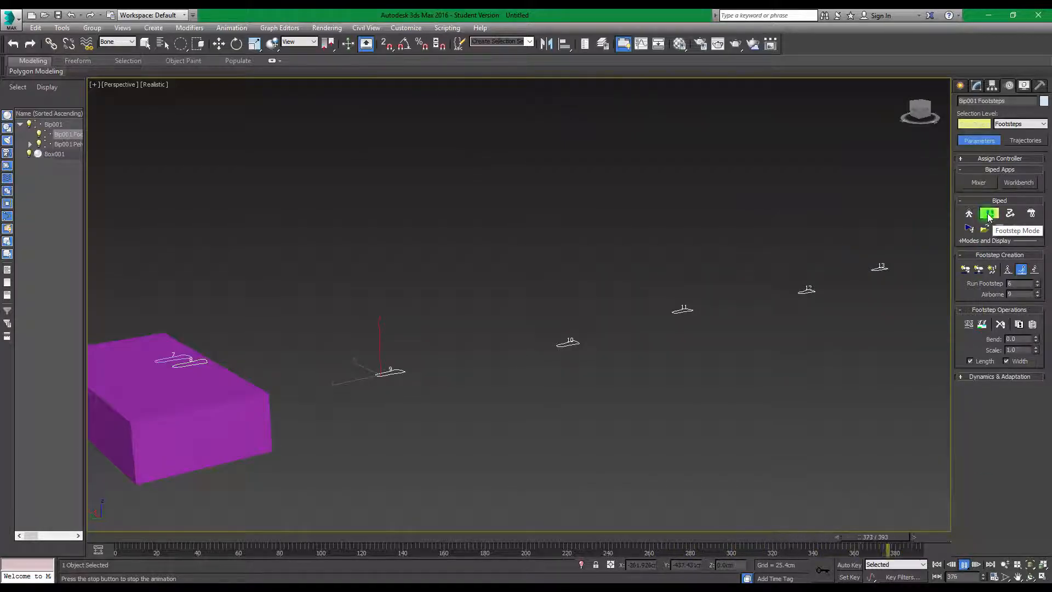
Step: Stop the animation playback and go to frame 136, where the biped stands on the box
left_click(962, 565)
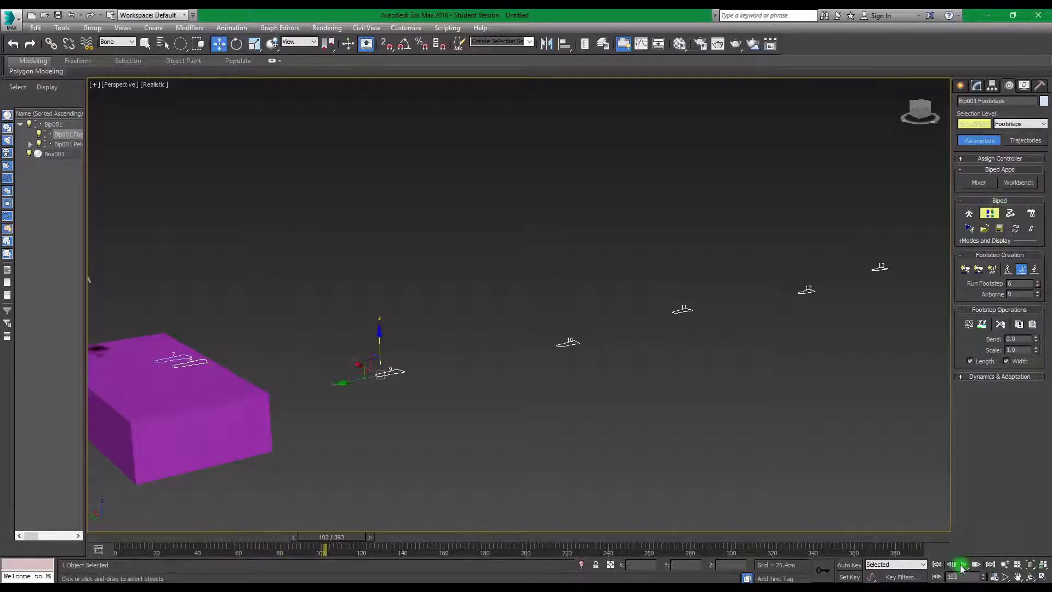
left_click_drag(340, 543, 438, 567)
key("w")
Step: Rotate the run footsteps horizontally about footstep 9 to turn the running path, and check the biped at frame 178
scroll(539, 421, "down", 5)
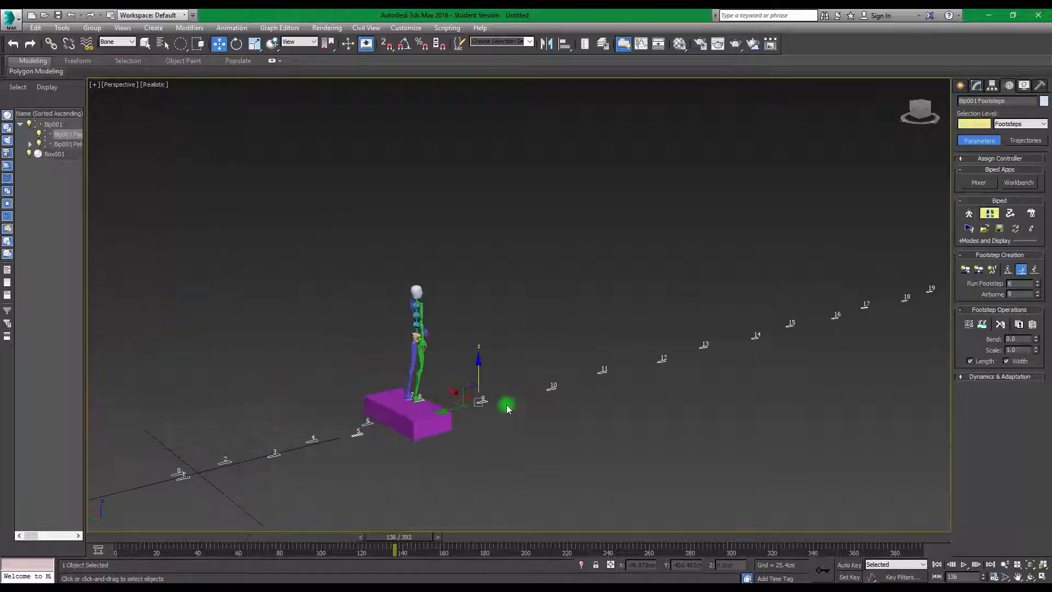
mouse_move(449, 375)
middle_mouse_down("alt")
mouse_move(489, 375)
mouse_move(440, 372)
middle_mouse_up("alt")
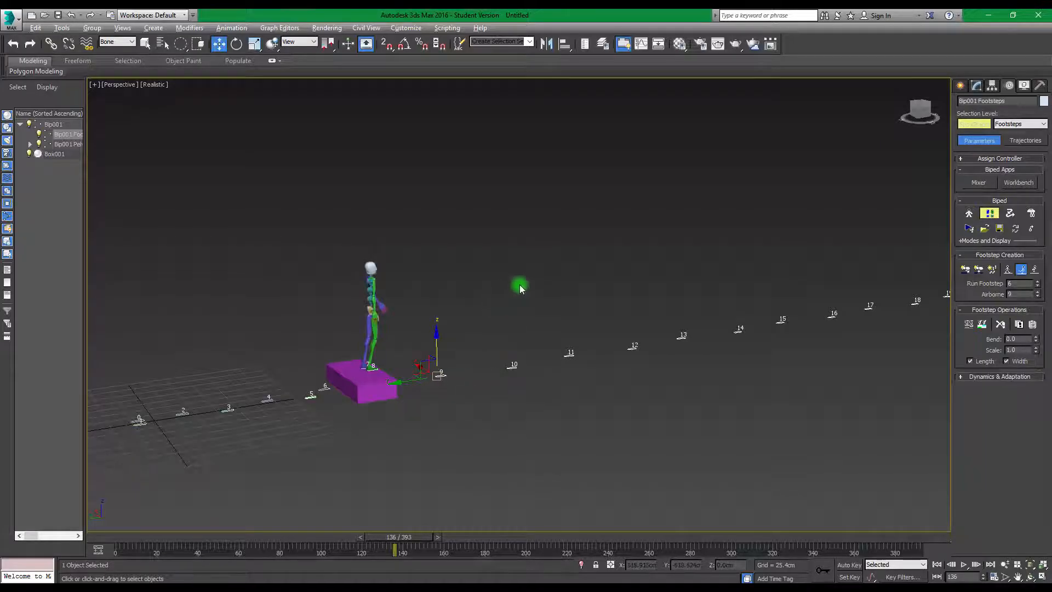
middle_click_drag(519, 285, 574, 431, "alt")
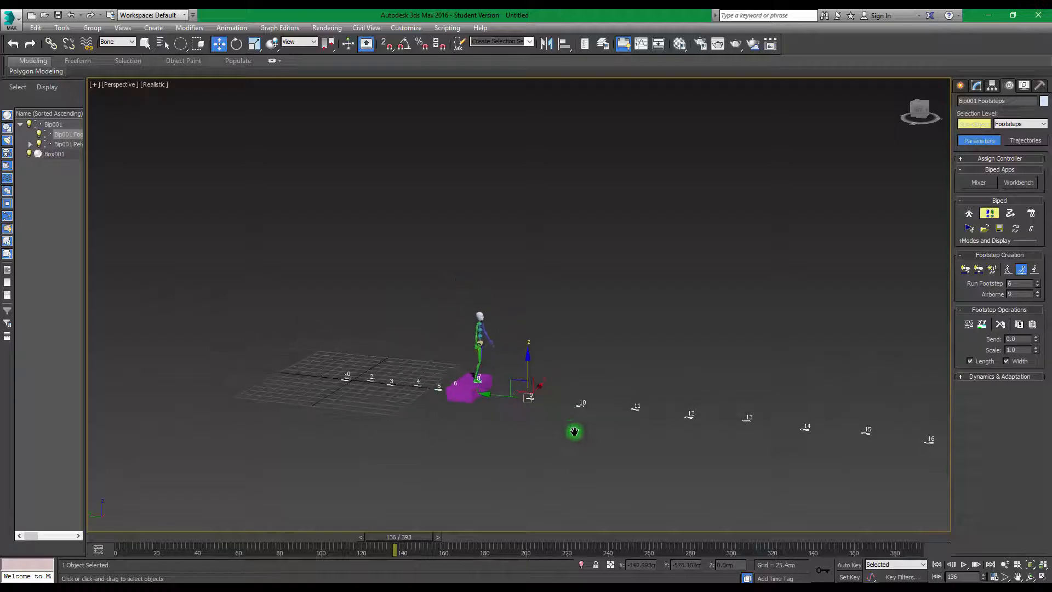
scroll(565, 425, "up", 6)
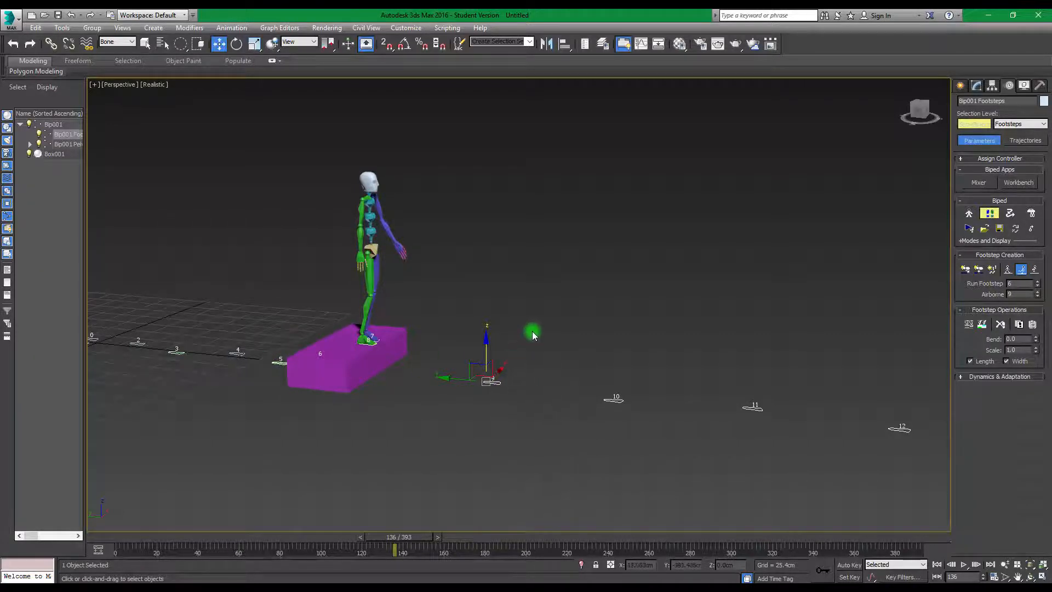
scroll(558, 330, "up", 6)
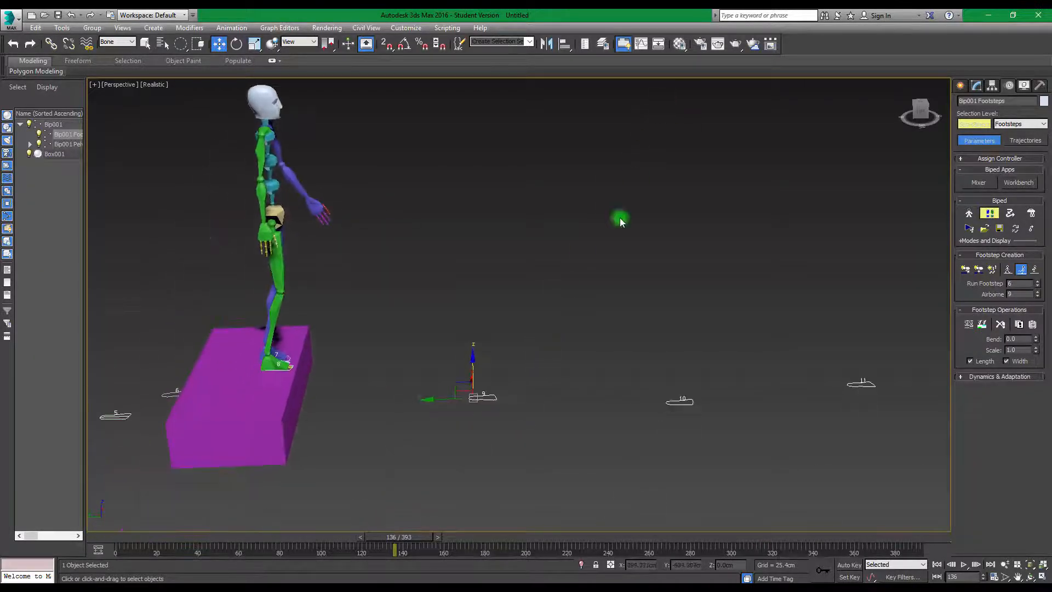
middle_click_drag(580, 298, 593, 238)
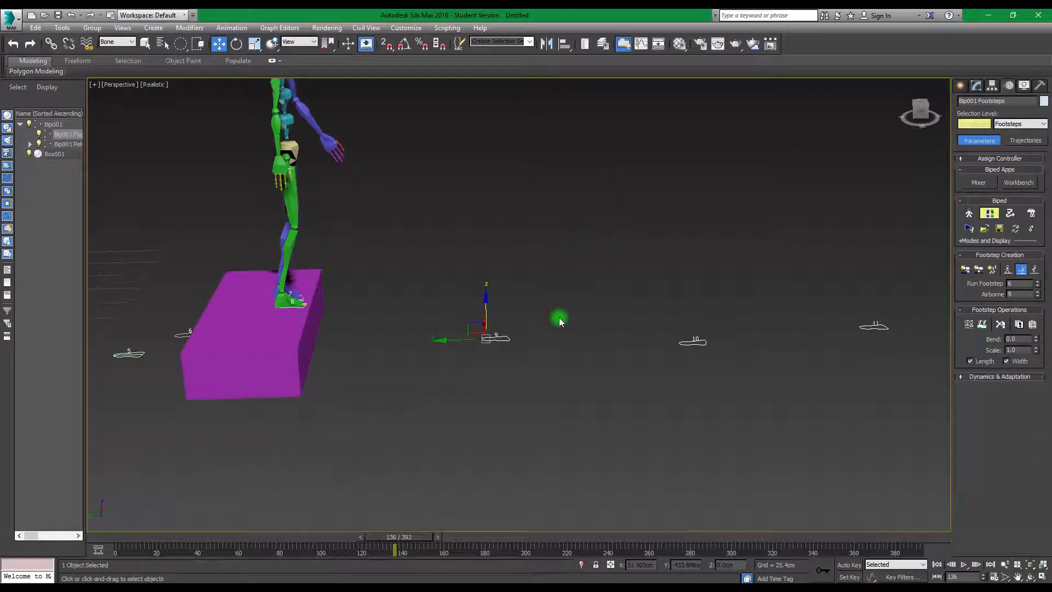
key("e")
left_click_drag(509, 354, 441, 366)
left_click_drag(395, 537, 485, 546)
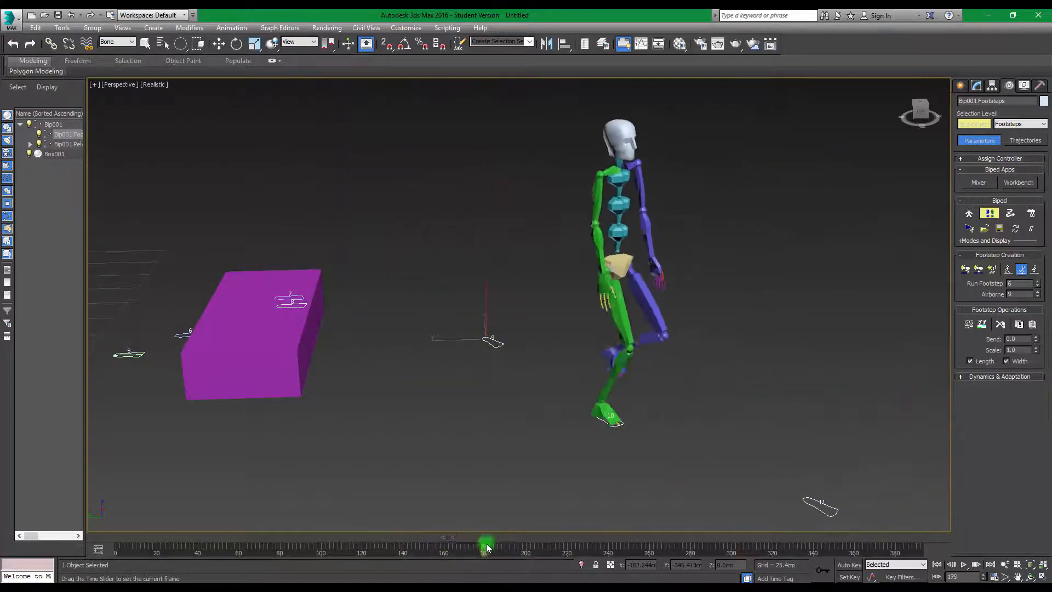
Step: Switch to rectangular region selection, select footsteps 12 to 16 and rotate them horizontally about footstep 12 to bend the path
middle_click_drag(747, 438, 493, 314)
scroll(493, 314, "down", 4)
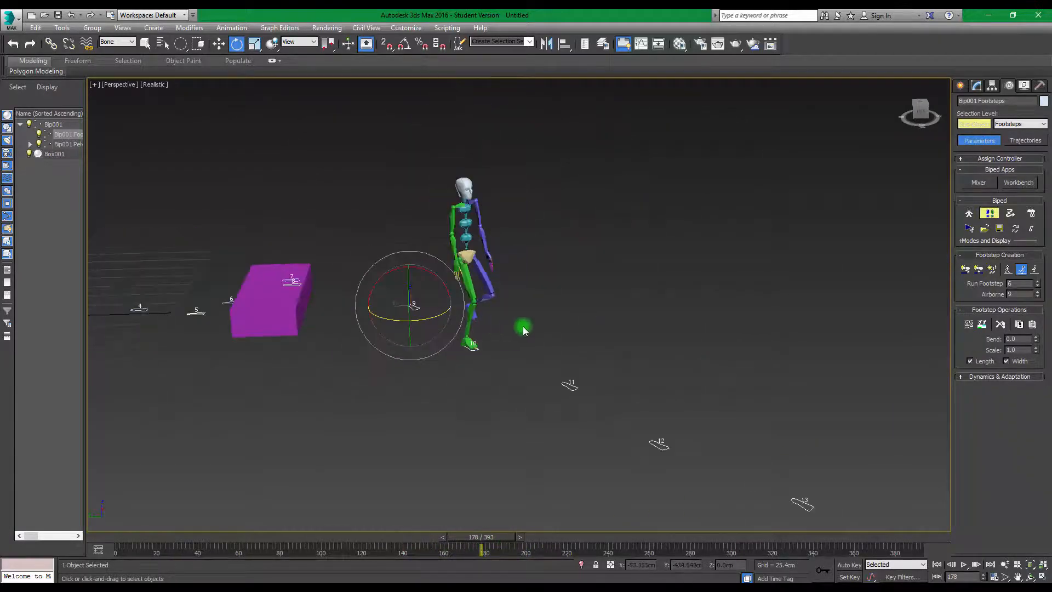
middle_click_drag(633, 334, 630, 294, "alt")
scroll(629, 298, "down", 4)
scroll(628, 297, "down", 3)
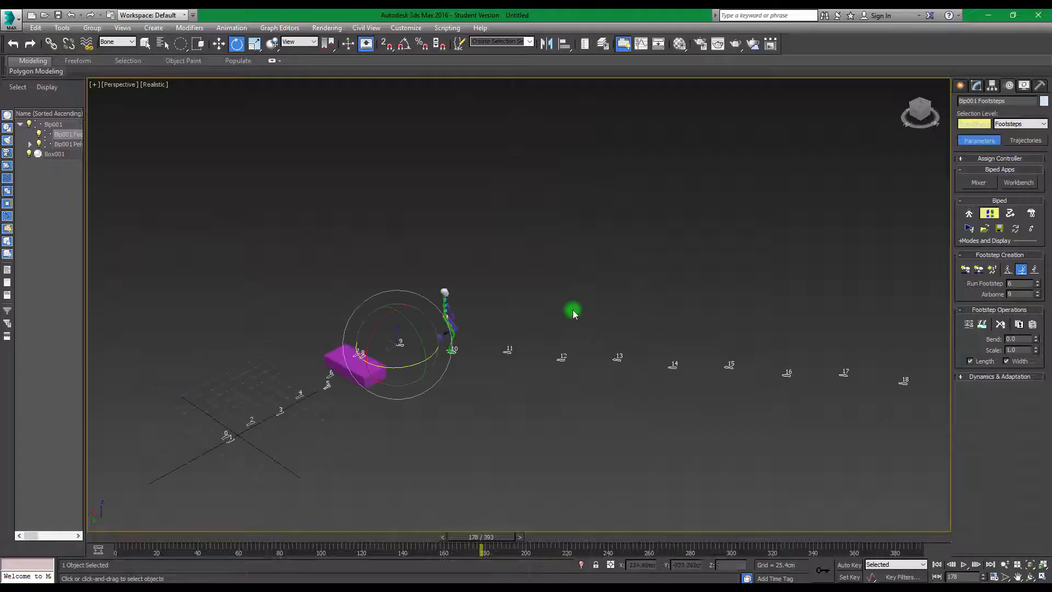
scroll(527, 300, "up", 3)
middle_click_drag(528, 298, 379, 280)
left_click_drag(304, 344, 323, 307)
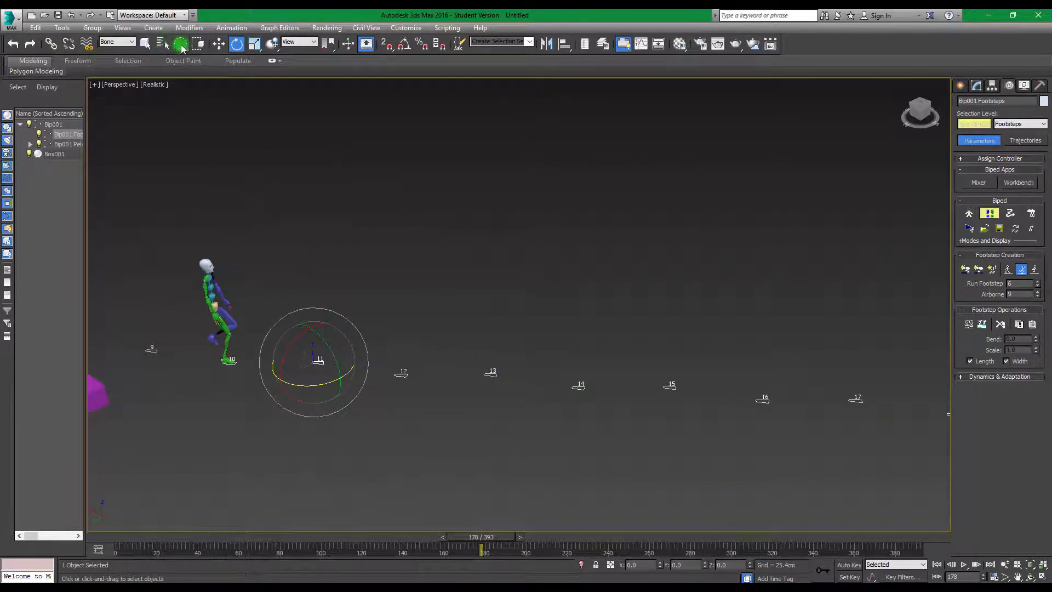
left_click_drag(182, 49, 181, 46)
left_click(415, 321)
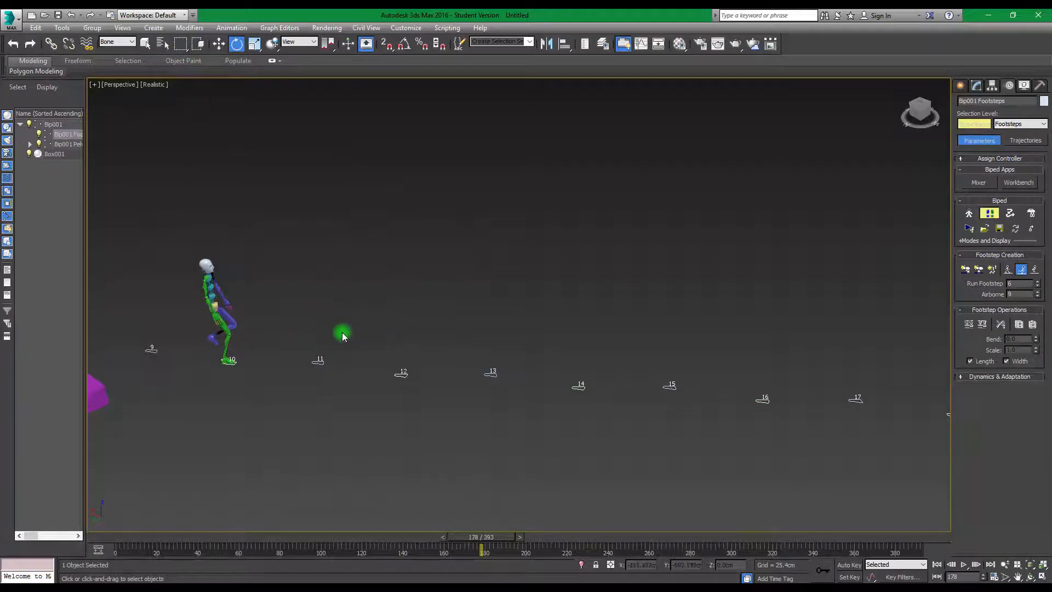
left_click_drag(769, 495, 769, 495)
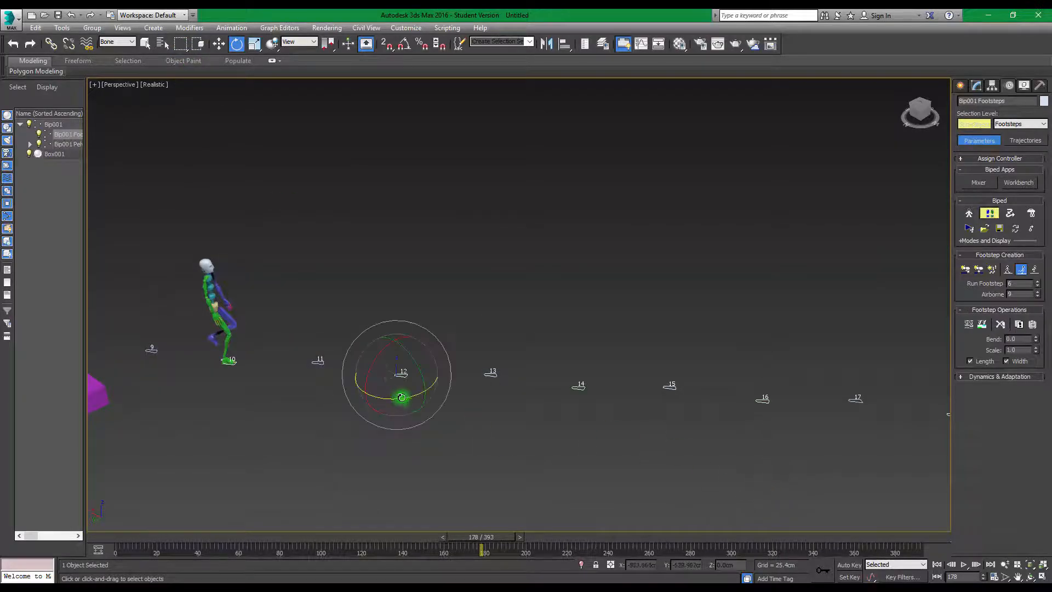
left_click_drag(400, 397, 436, 399)
Step: Rotate footsteps 15 and 16 horizontally in the opposite direction about footstep 15, and return to frame 139 to inspect the path
left_click_drag(613, 263, 758, 347)
left_click_drag(629, 331, 575, 327)
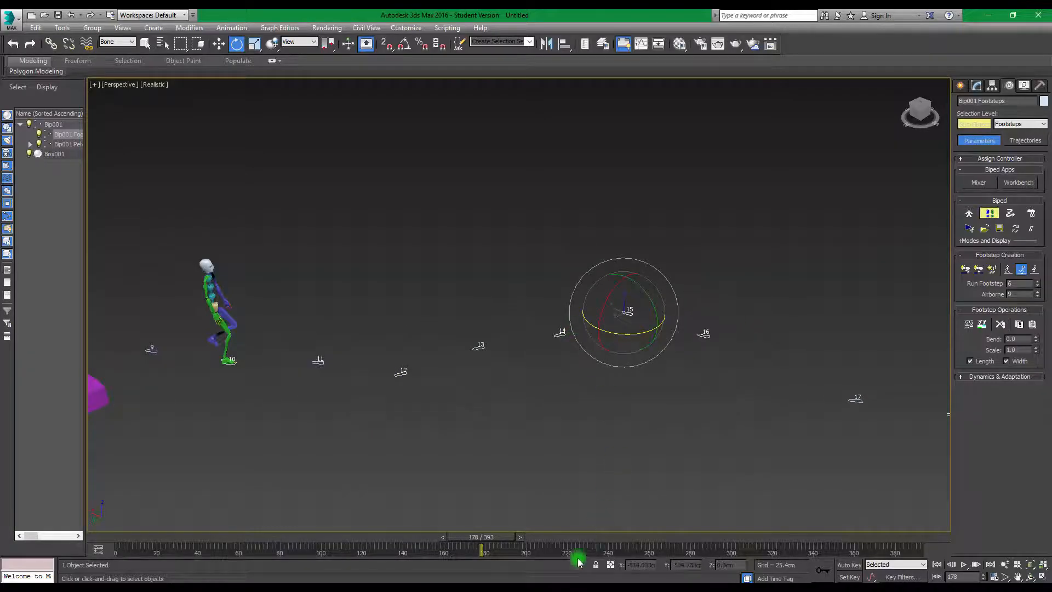
left_click_drag(501, 540, 424, 501)
middle_click_drag(423, 501, 592, 319, "alt")
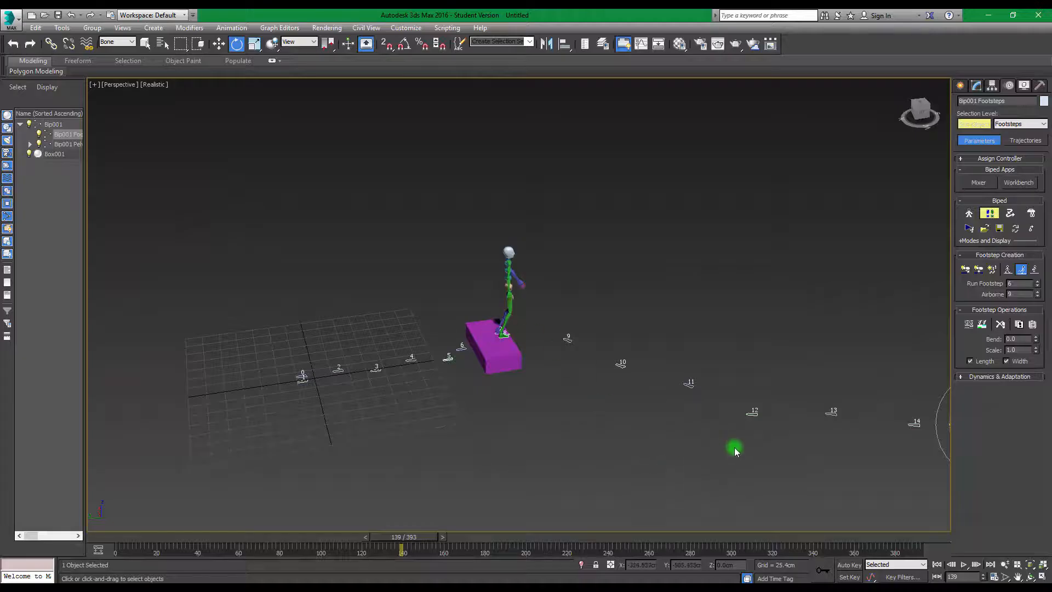
middle_click_drag(619, 406, 448, 383, "alt")
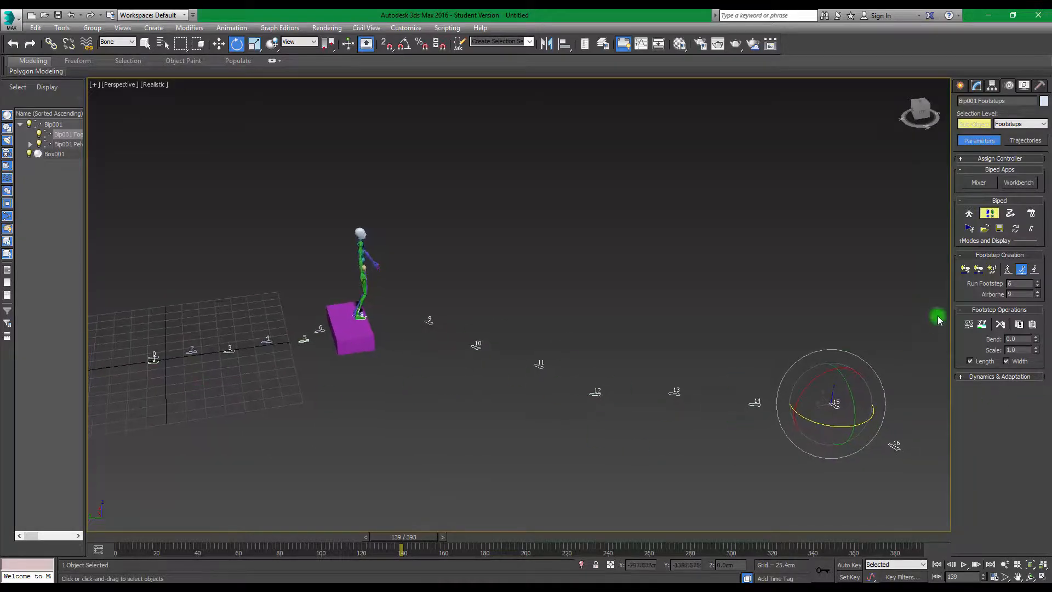